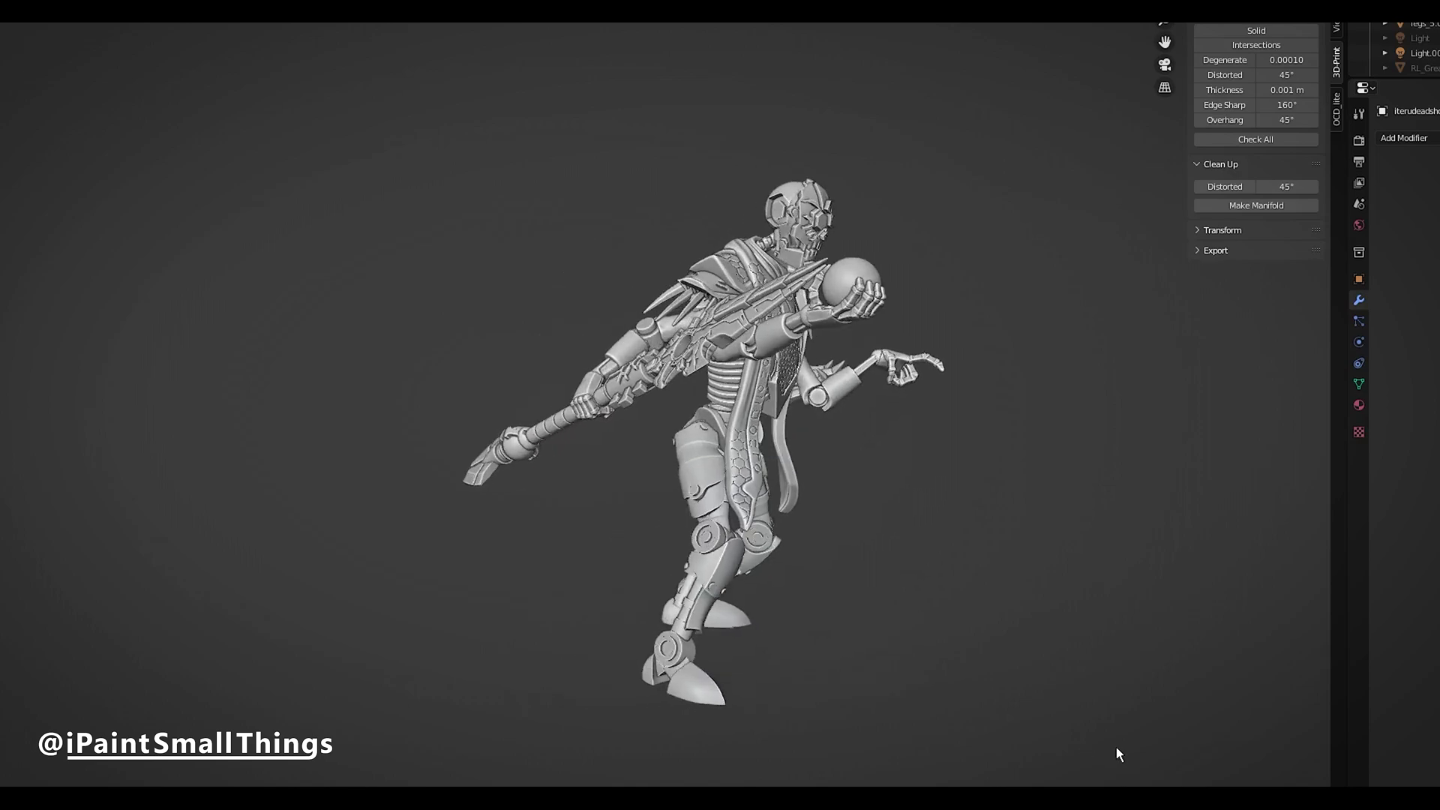
- Show the viewport overlays and select individual parts of the assembled skeletal figure, such as its robed torso
middle_click_drag(1109, 745, 1001, 732)
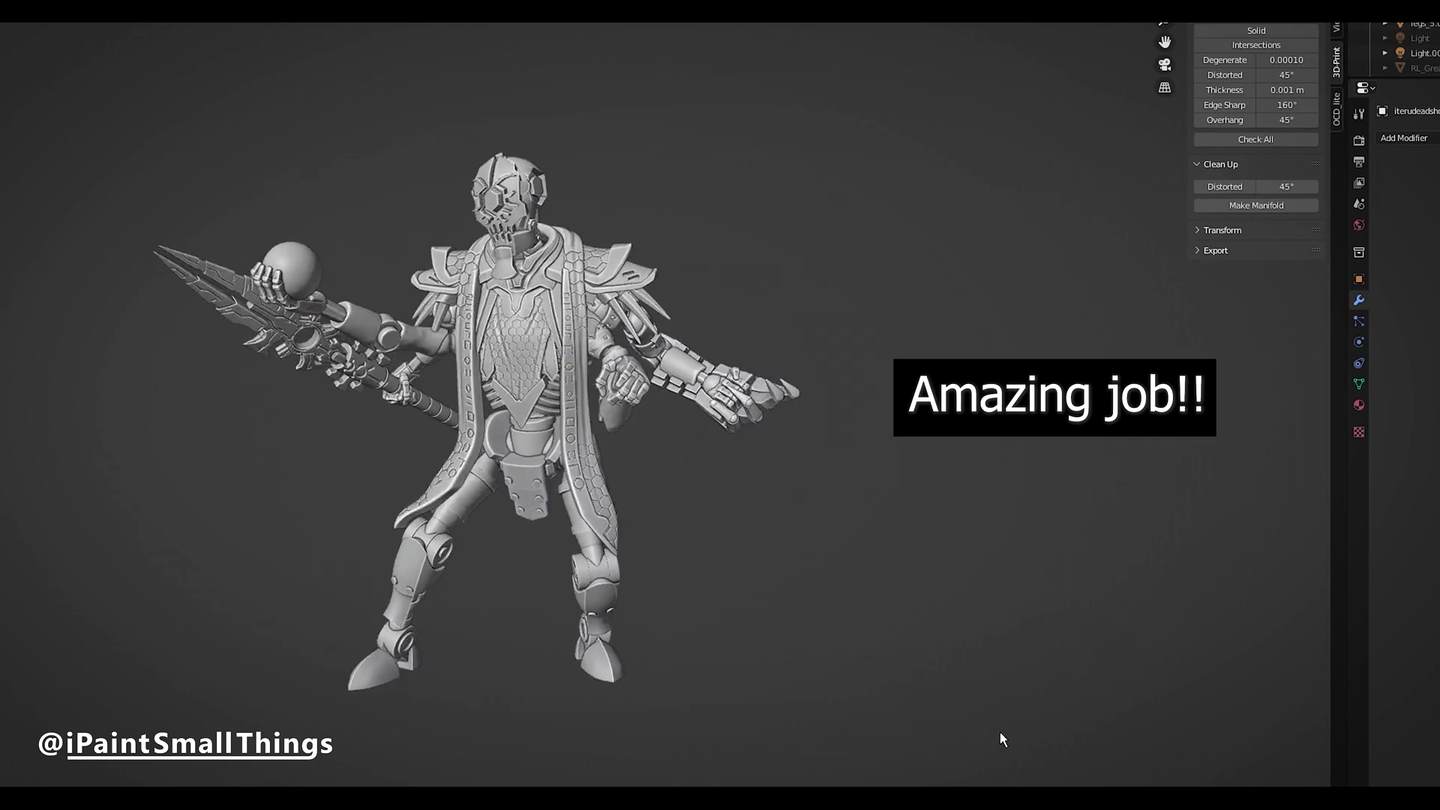
key("alt+shift+z")
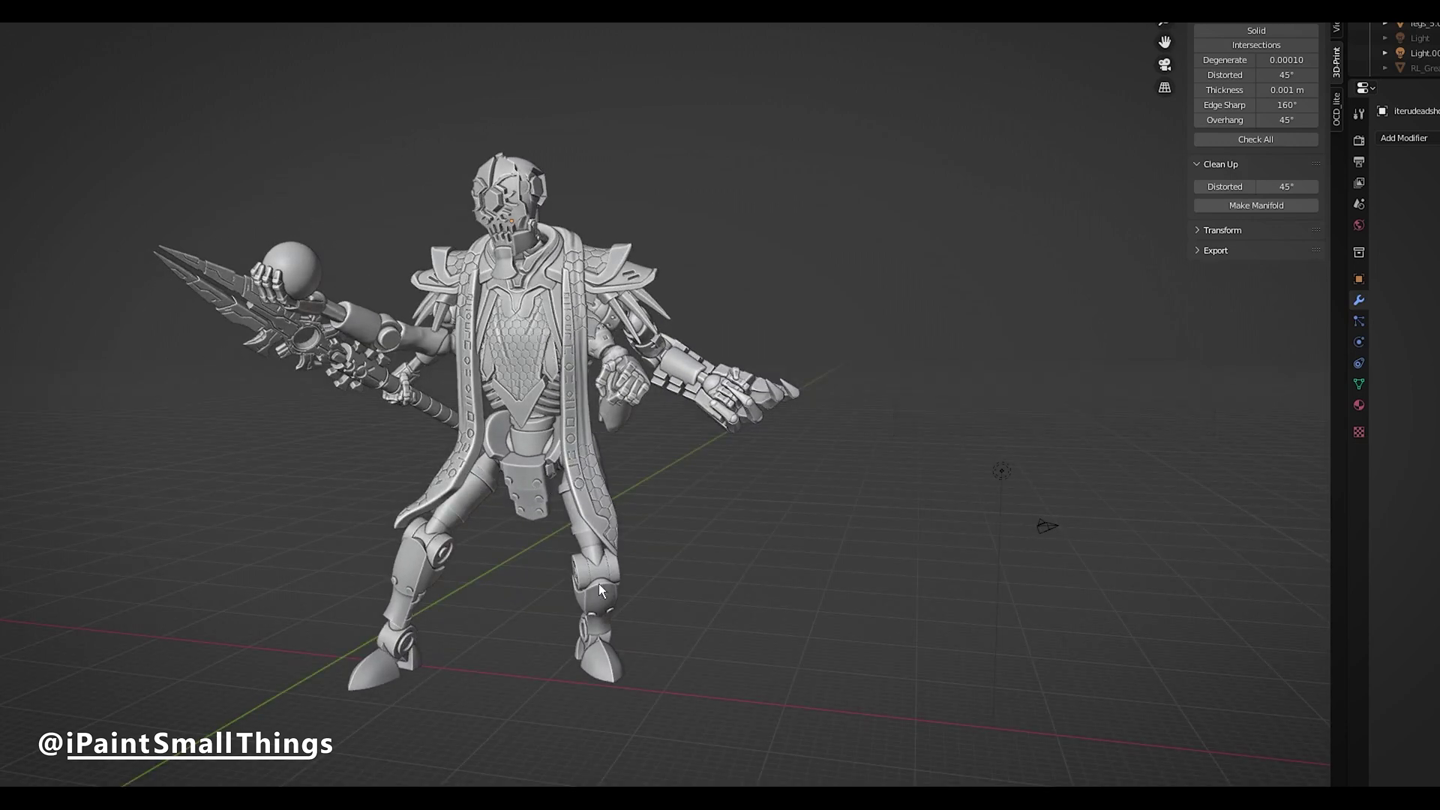
left_click(582, 516)
left_click(583, 435)
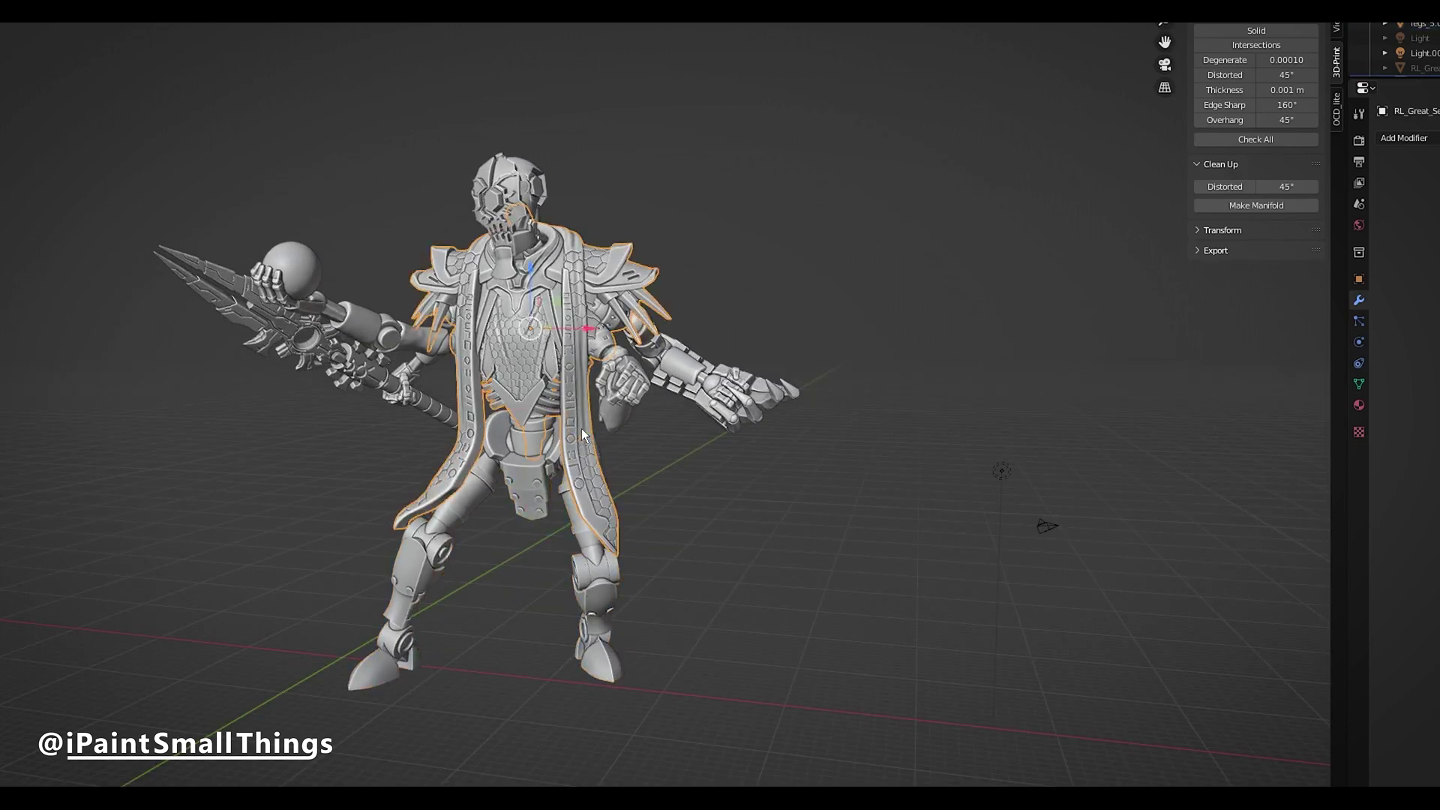
left_click(627, 390)
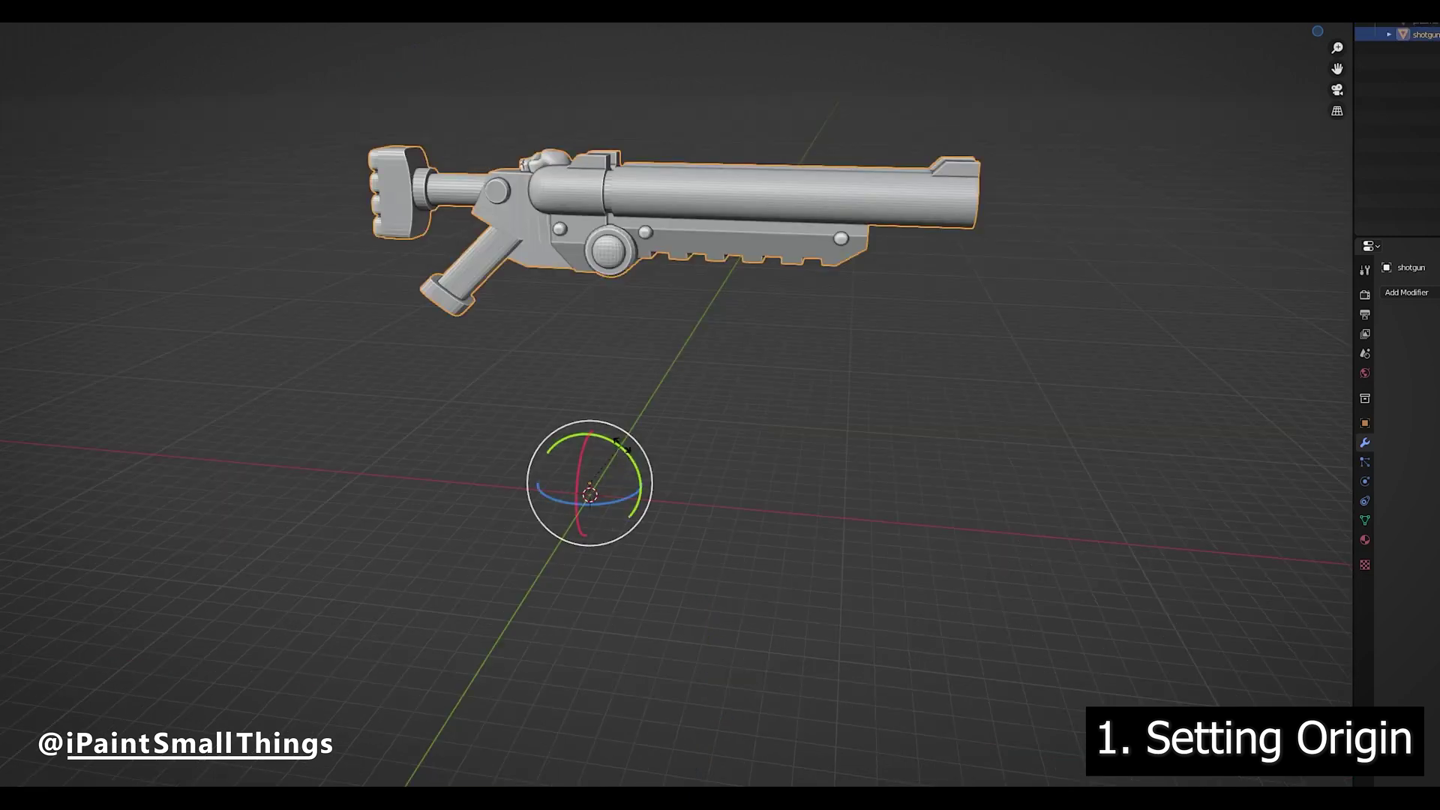
- Bring the distant plasma pistol to its origin with Geometry to Origin, then move it along the Z axis
mouse_move(621, 445)
left_mouse_down()
mouse_move(685, 489)
mouse_move(577, 450)
mouse_move(643, 446)
mouse_move(672, 472)
mouse_move(595, 441)
mouse_move(621, 452)
left_mouse_up()
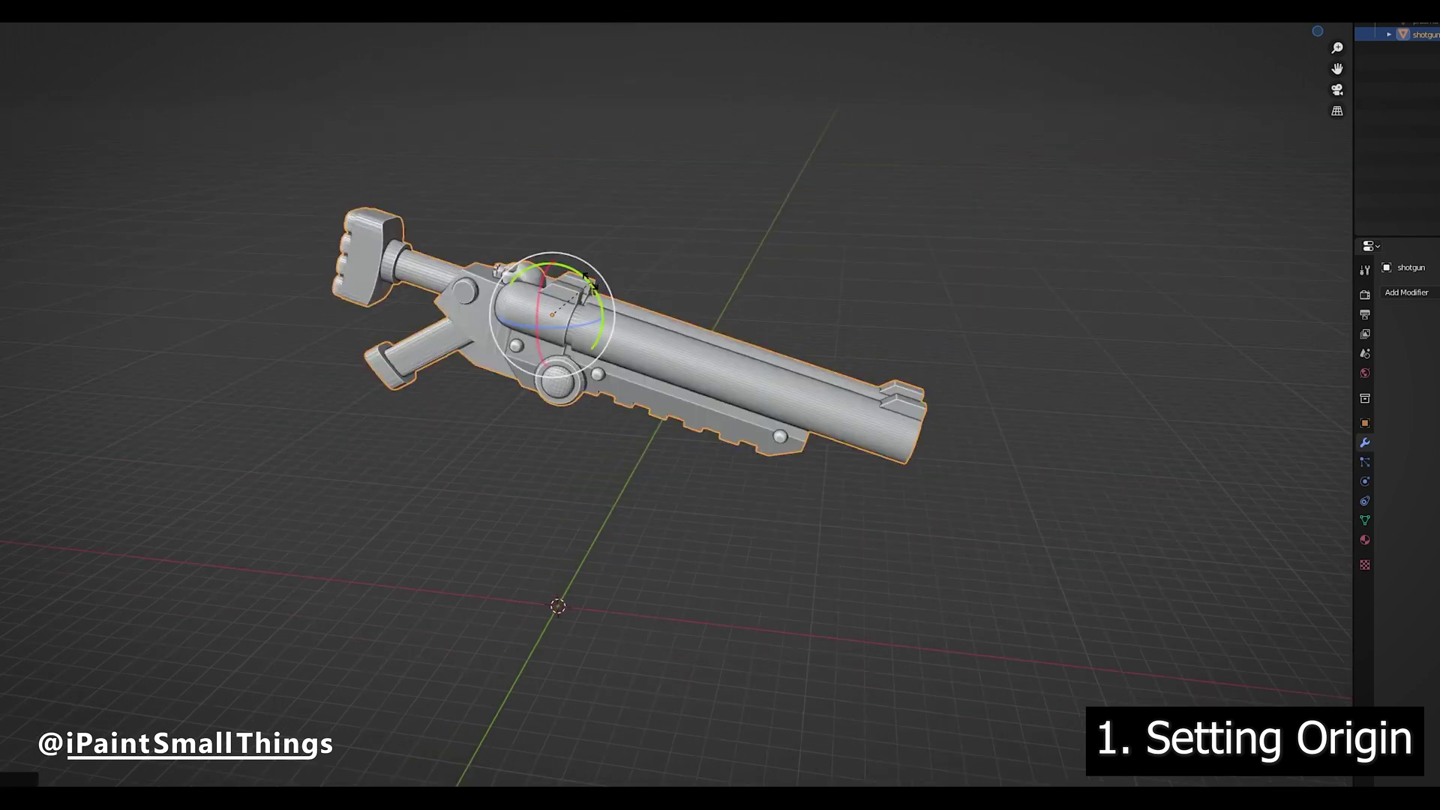
left_click_drag(590, 281, 866, 518)
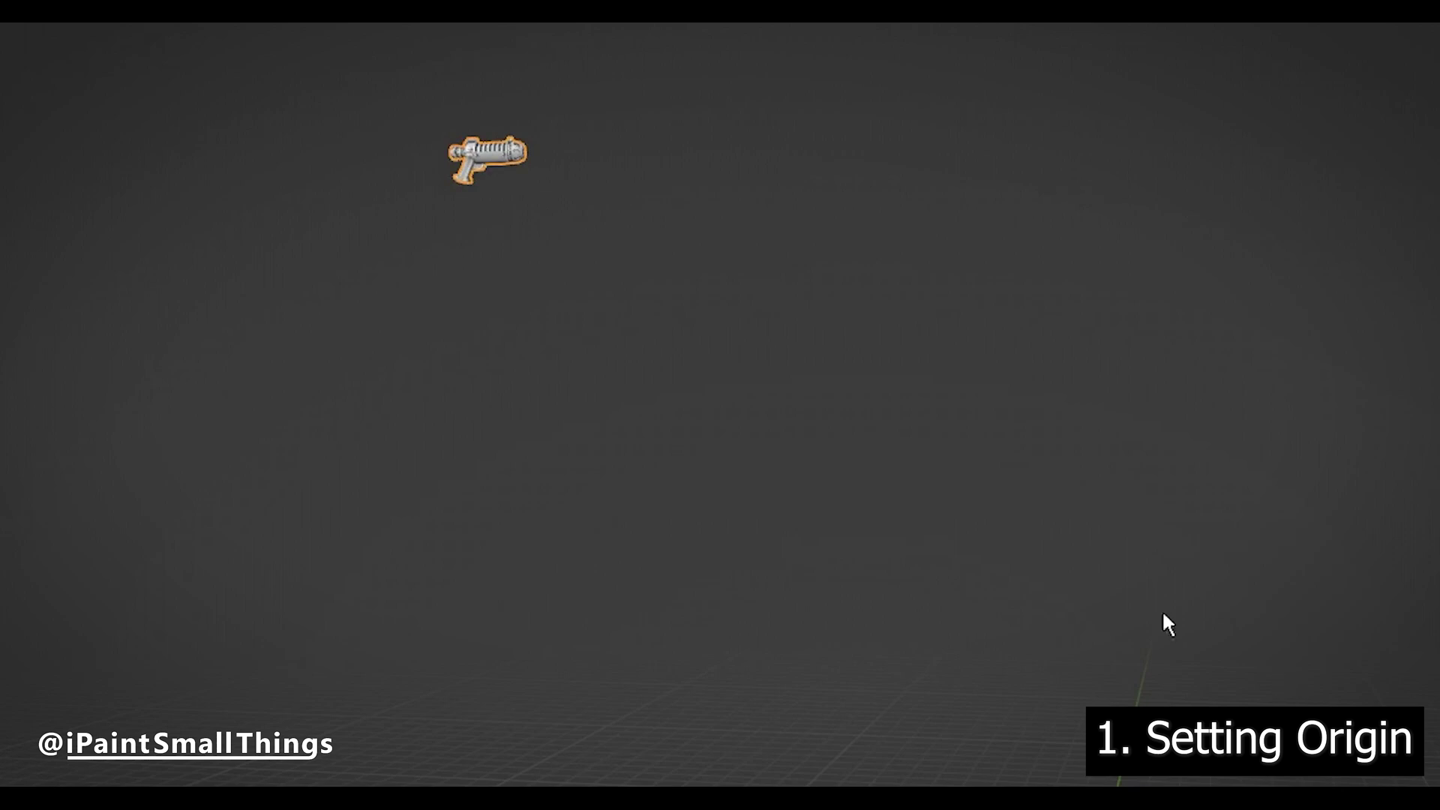
right_click(658, 337)
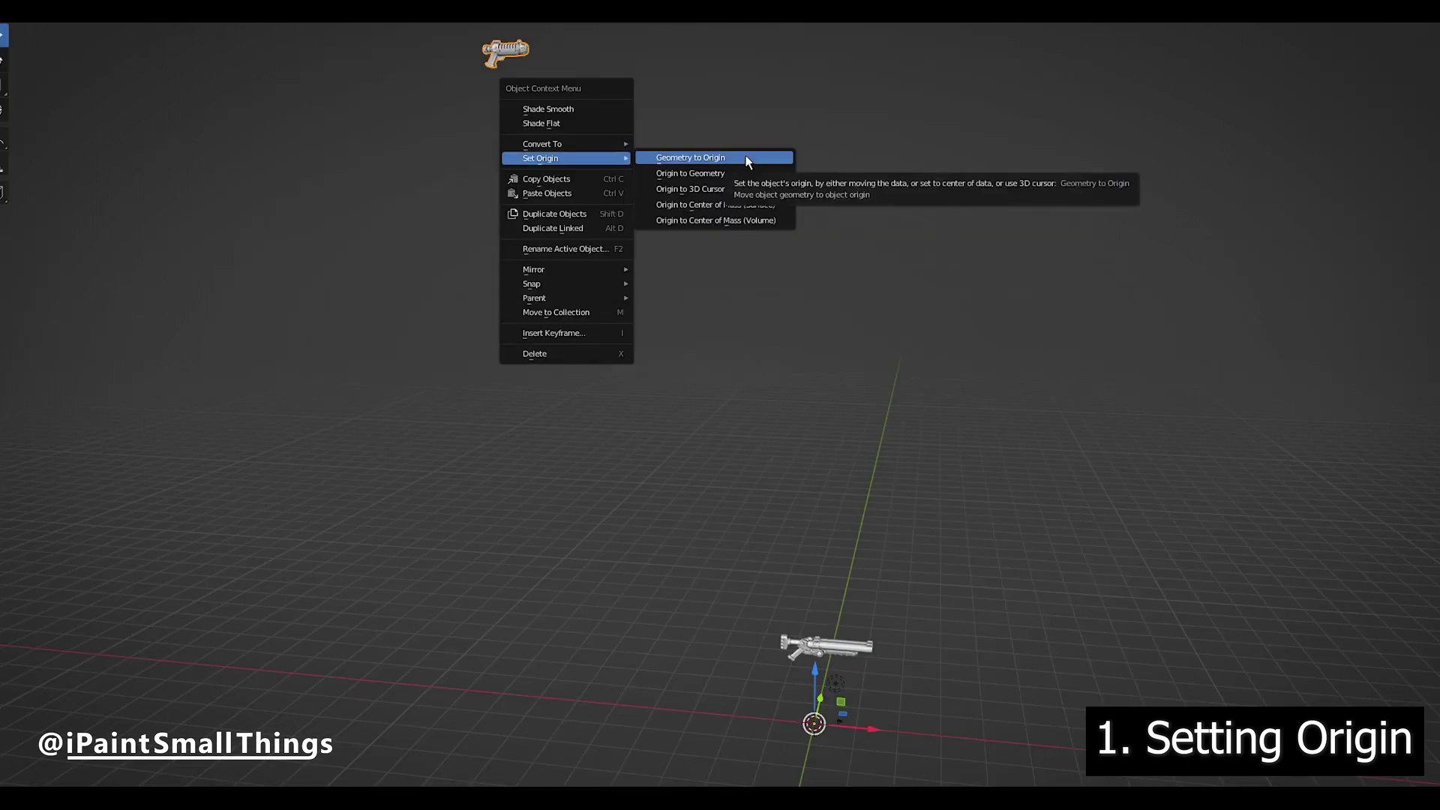
left_click(745, 157)
key("KP_Decimal")
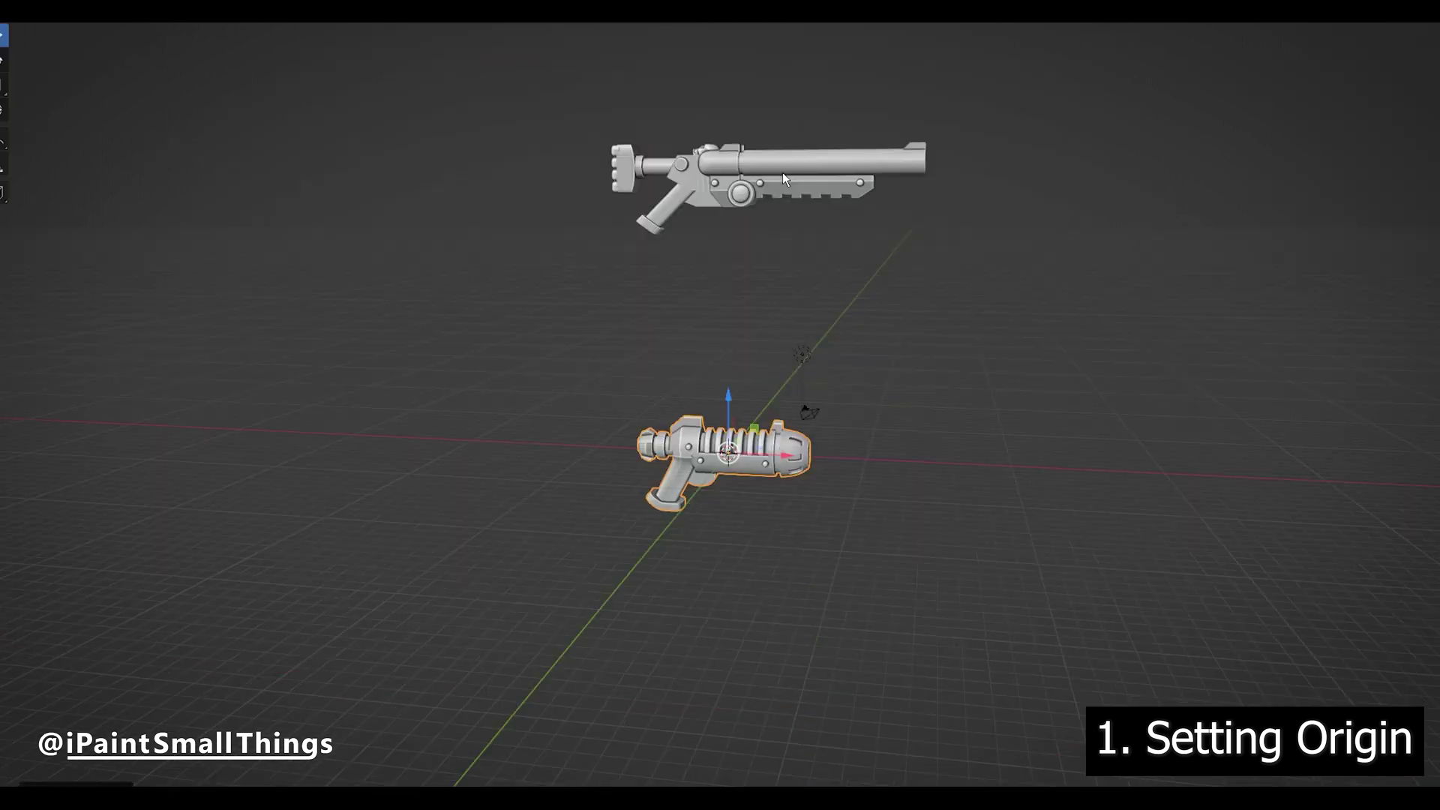
key("g")
key("z")
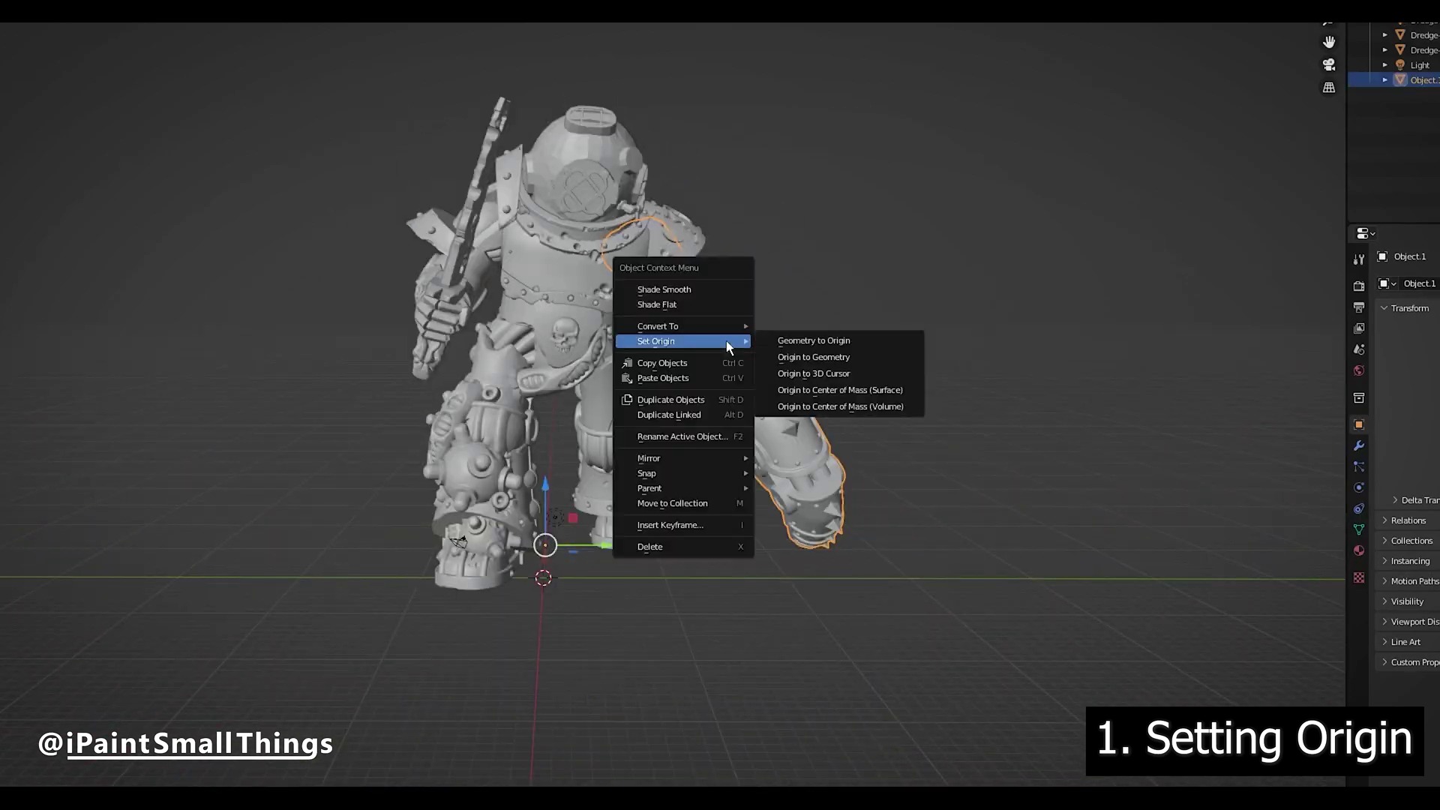
- Set the diver figure's long mechanical arm to Origin to Geometry, keeping the arm in place on the body
left_click(836, 335)
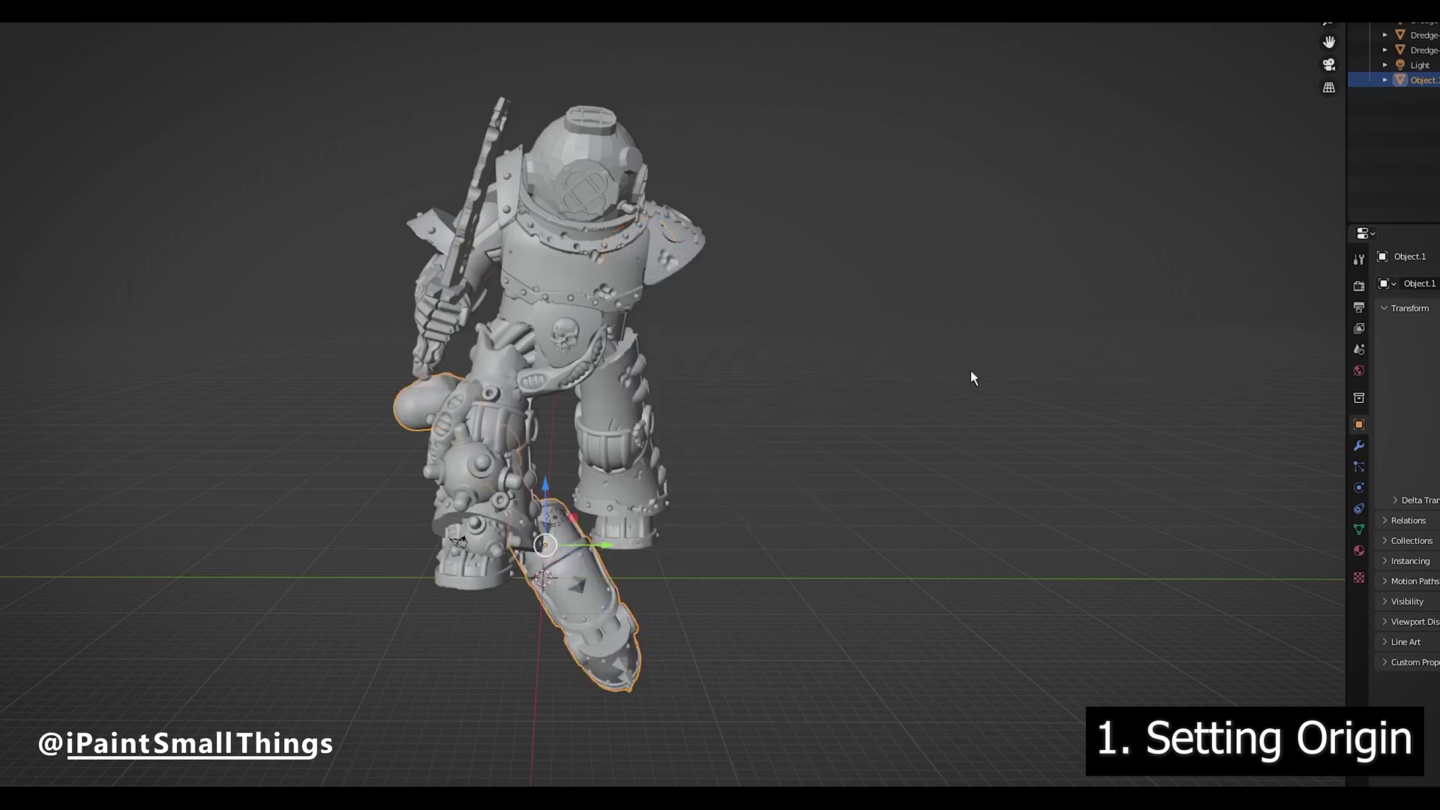
key("ctrl+z")
right_click(769, 412)
mouse_move(768, 412)
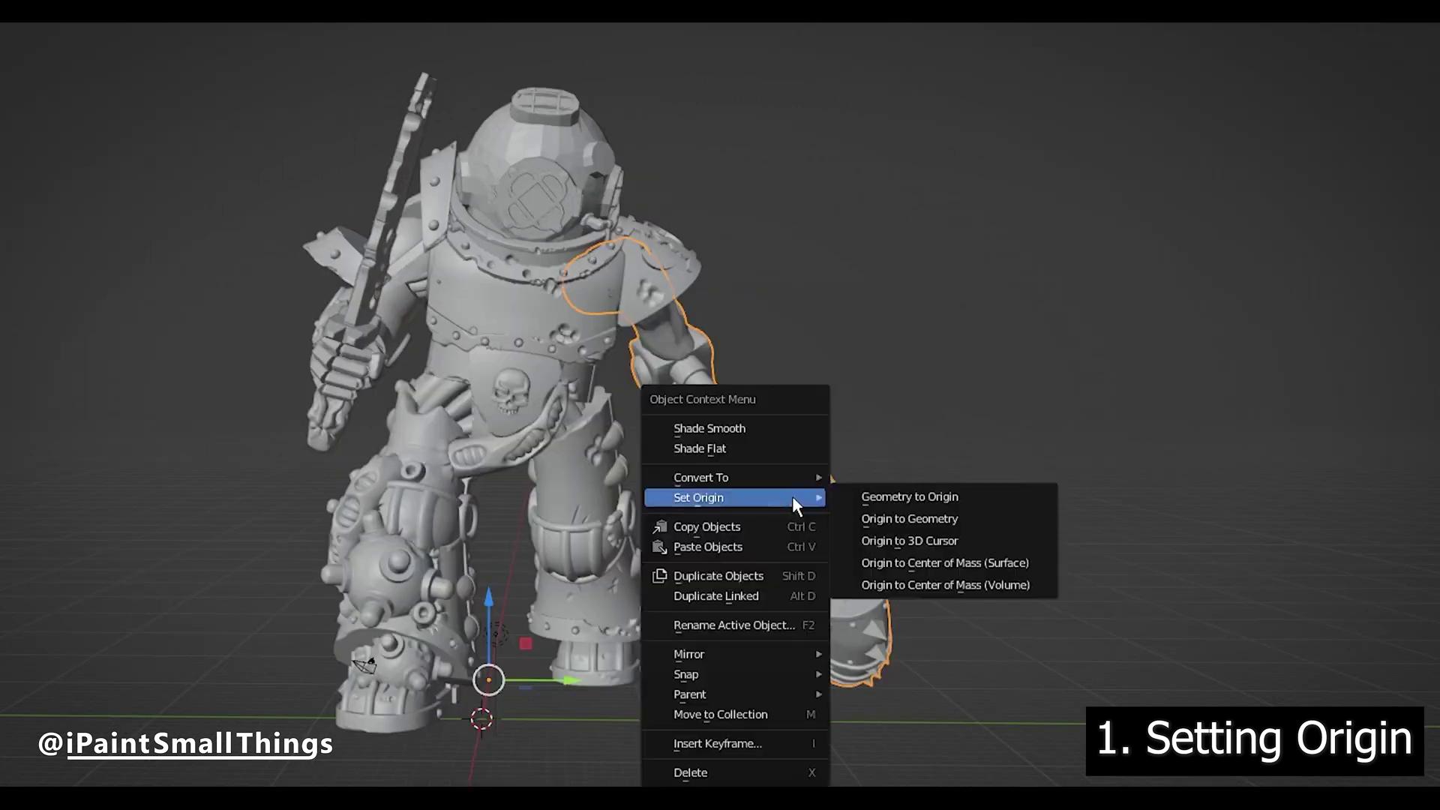
left_click(925, 521)
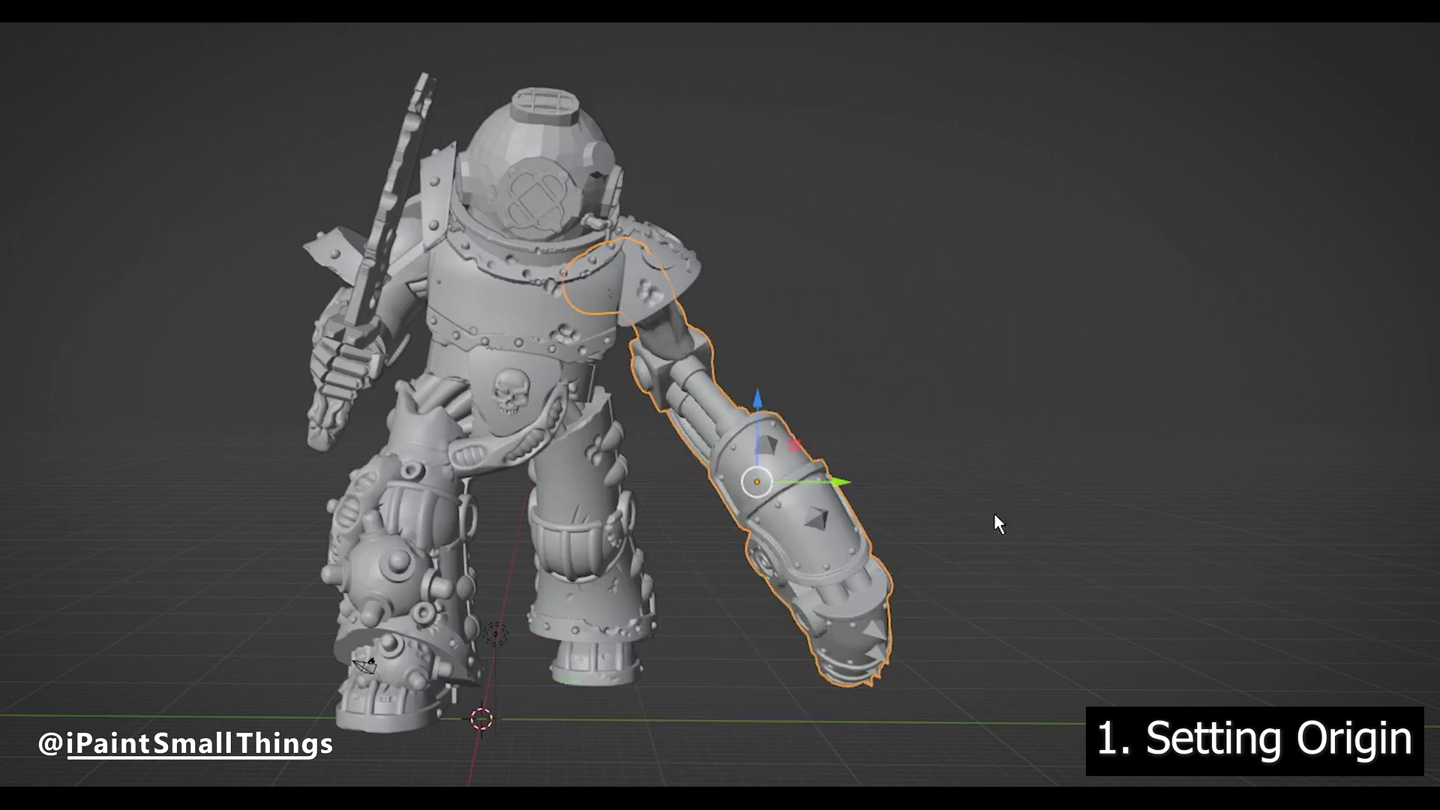
left_click(1293, 520)
middle_click_drag(1296, 518, 887, 530)
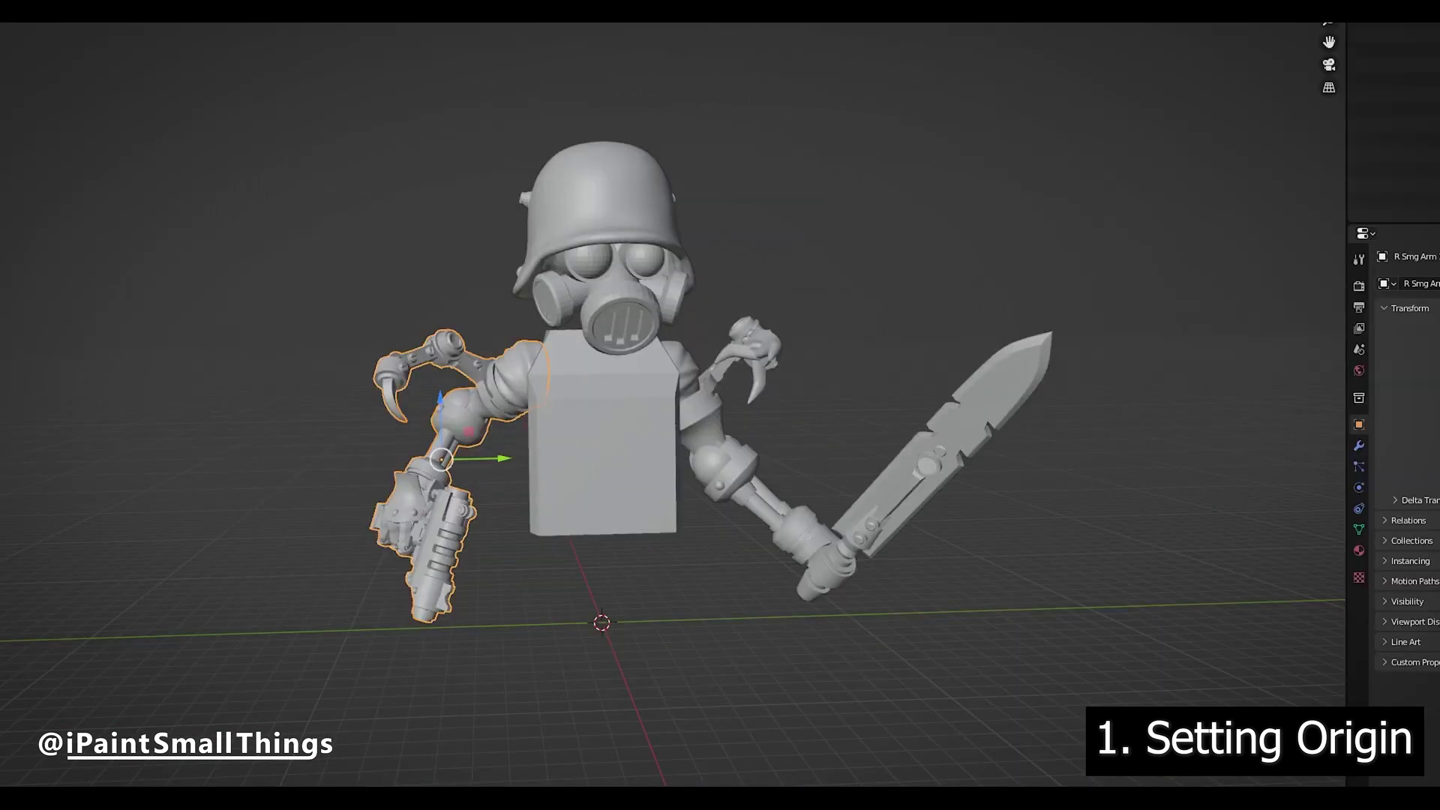
- Rotate the gas-mask figure's right SMG arm around its current origin with the Rotate tool
key("shift+space")
key("r")
left_click_drag(441, 499, 402, 526)
middle_click_drag(402, 526, 568, 527)
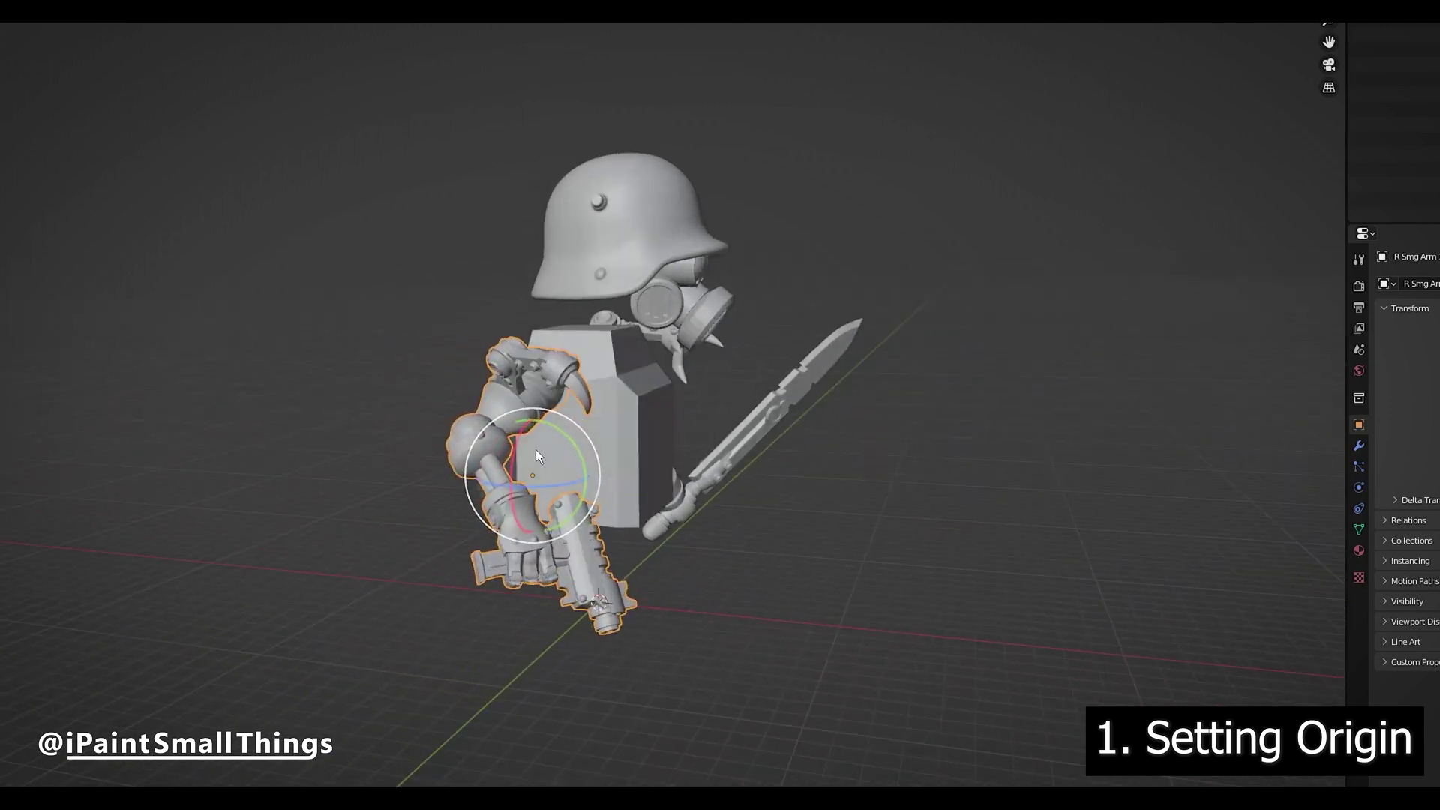
left_click_drag(536, 449, 488, 384)
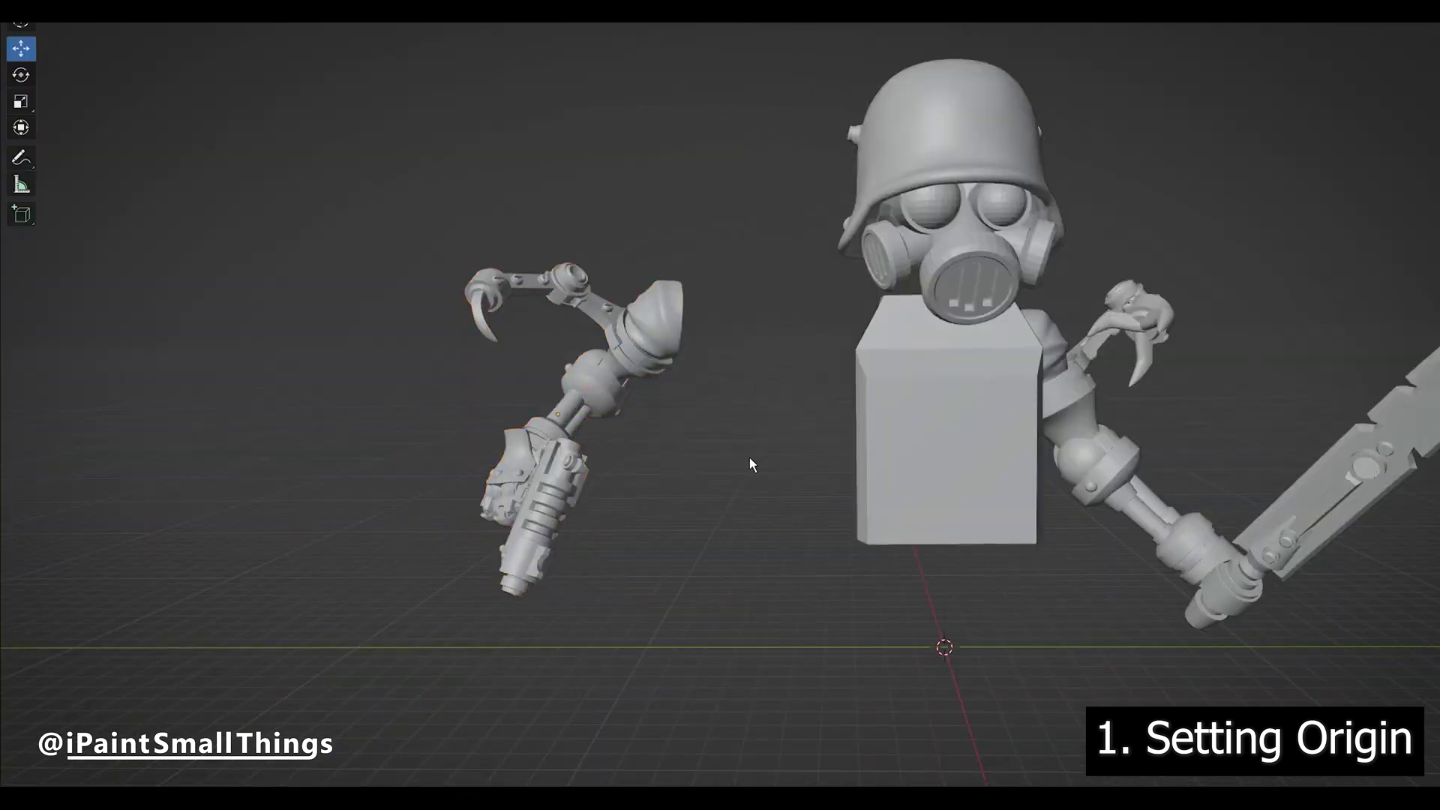
- Move the SMG arm's whole mesh in Edit Mode so its shoulder joint sits on the object's origin
scroll(771, 505, "up", 3)
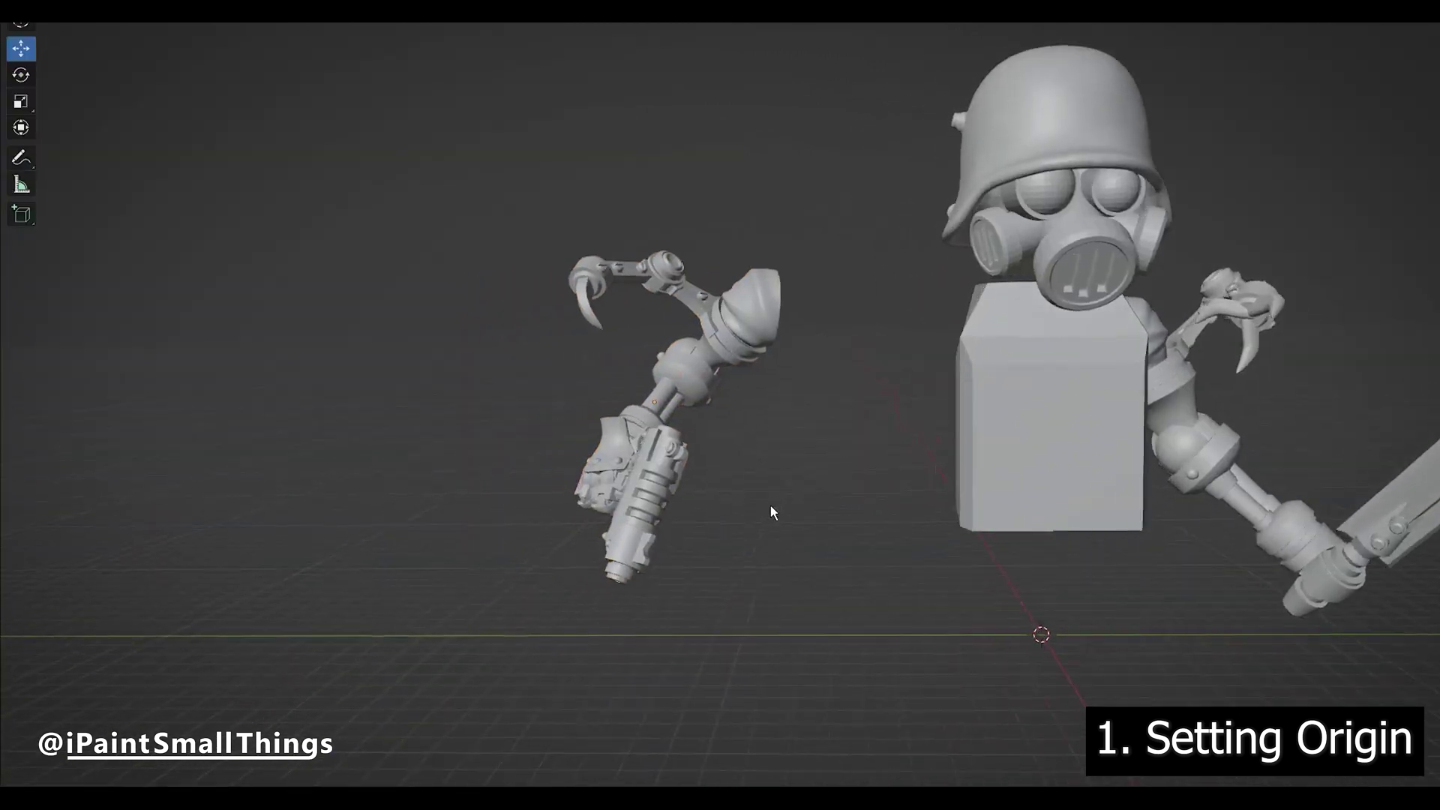
left_click(778, 367)
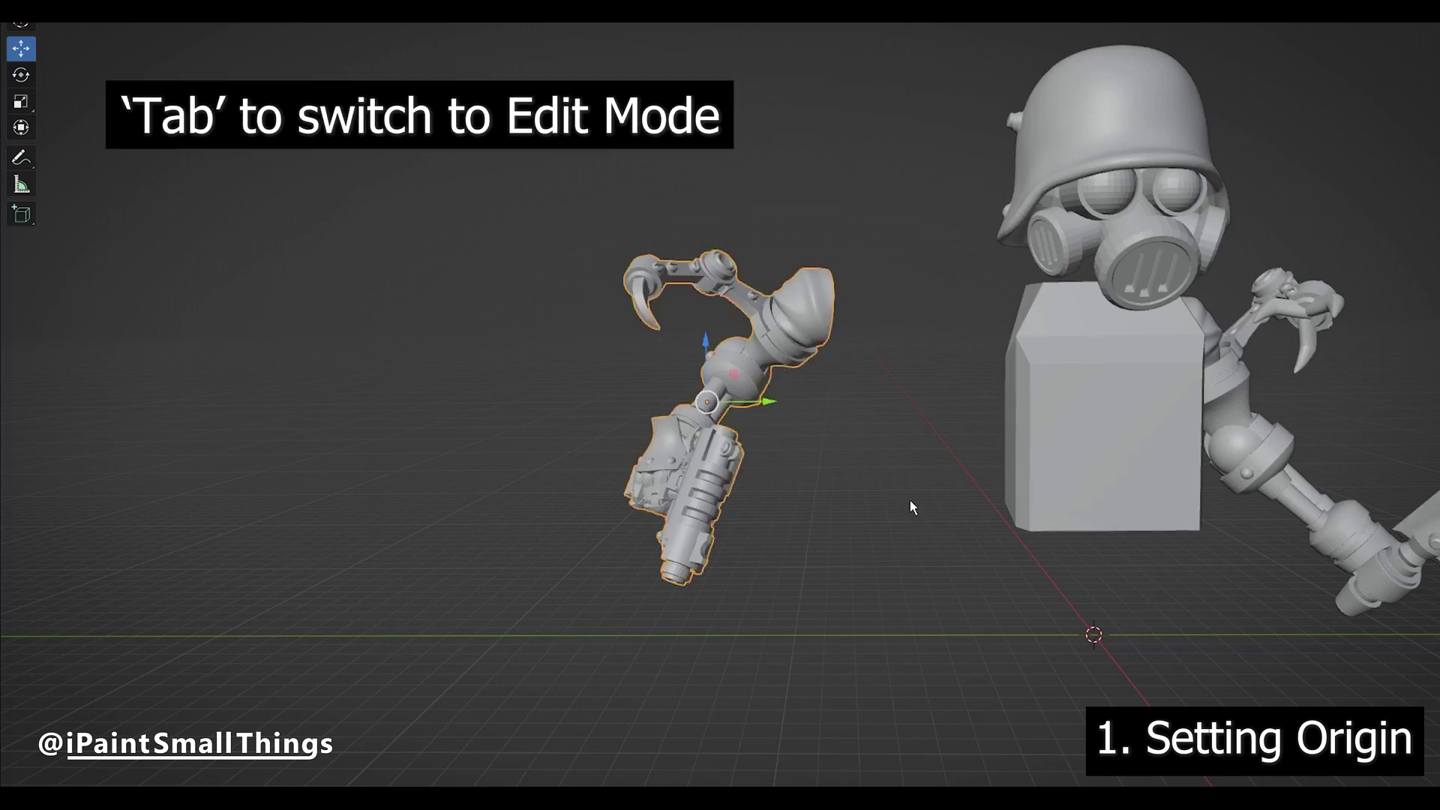
key("Tab")
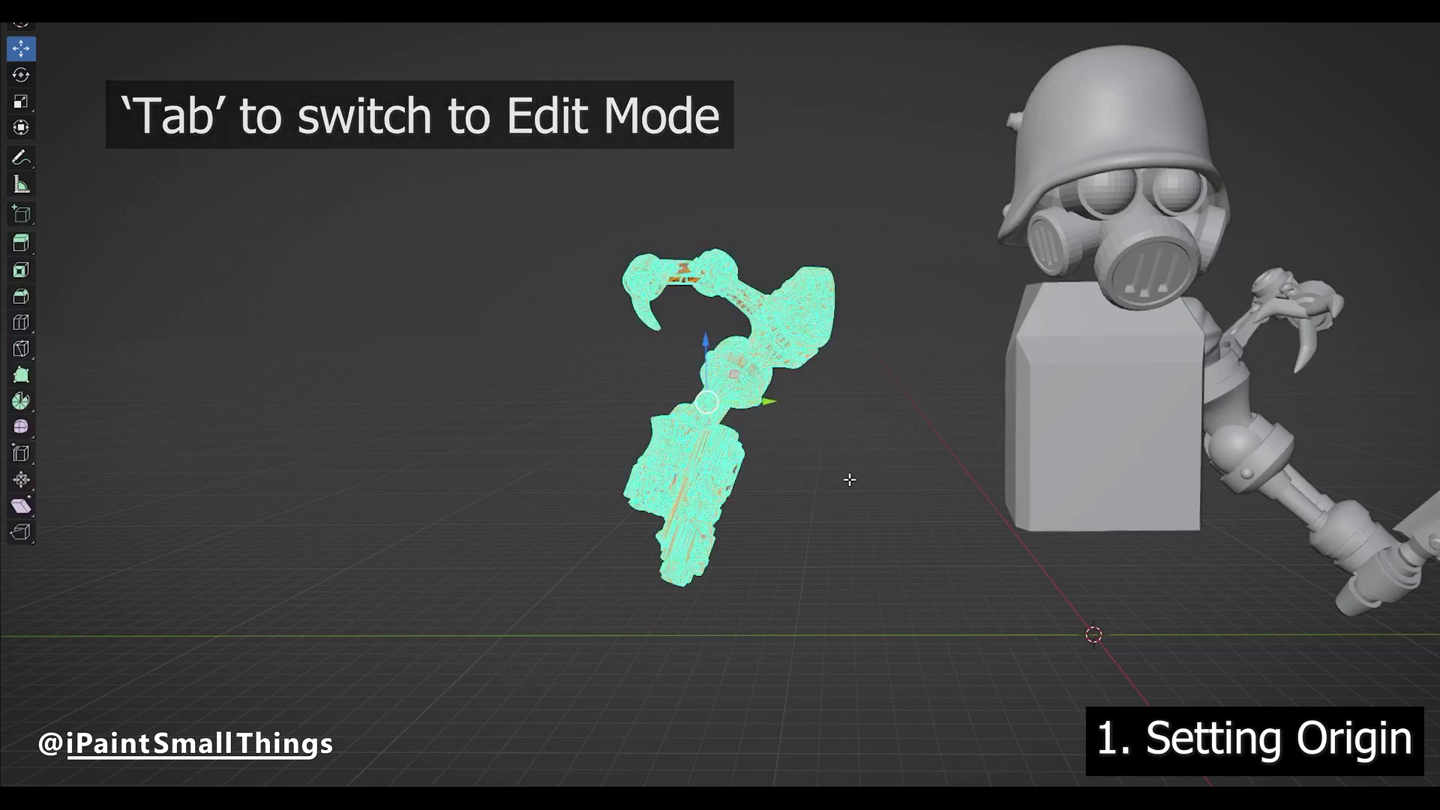
key("g")
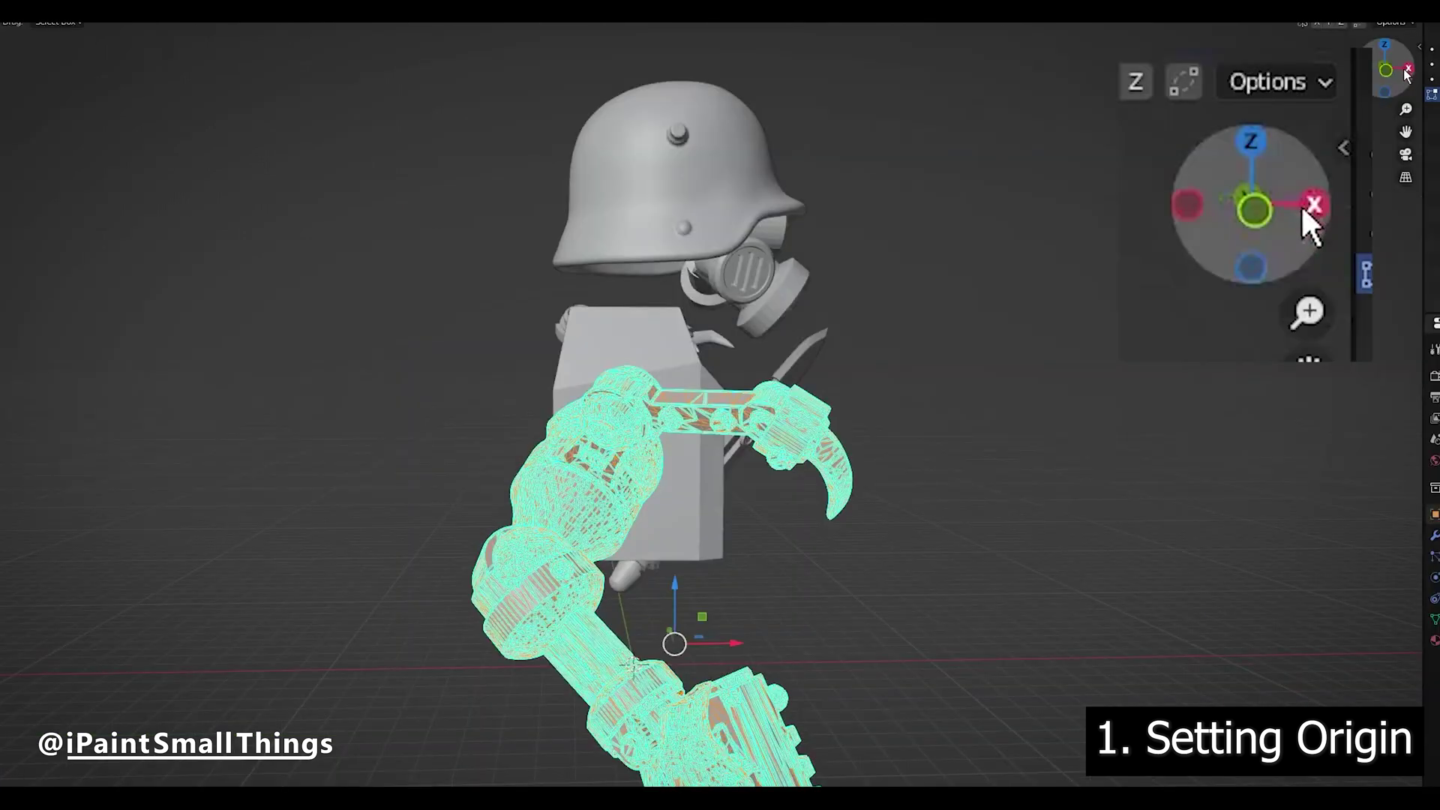
scroll(814, 510, "up", 3)
key("g")
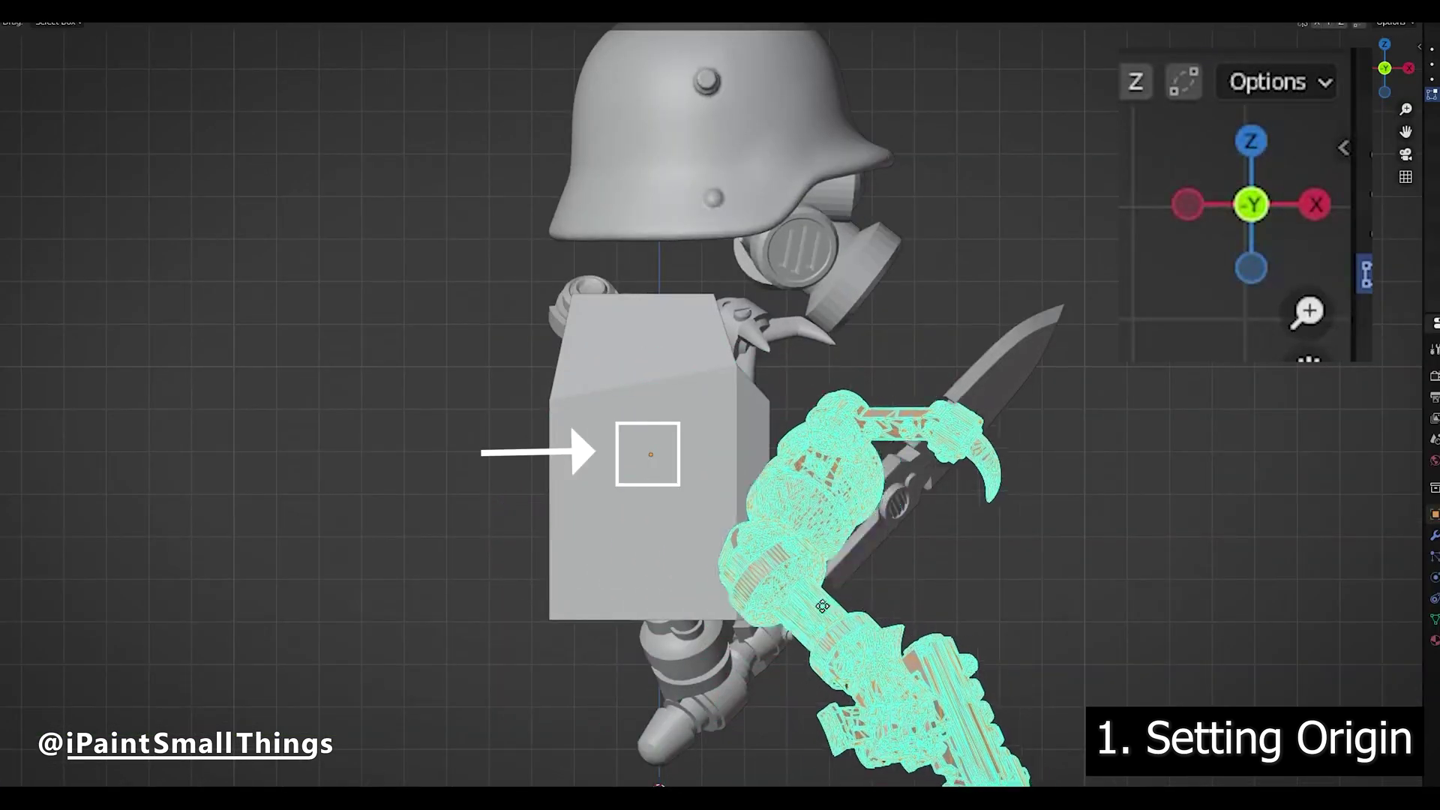
middle_click_drag(1068, 525, 898, 540)
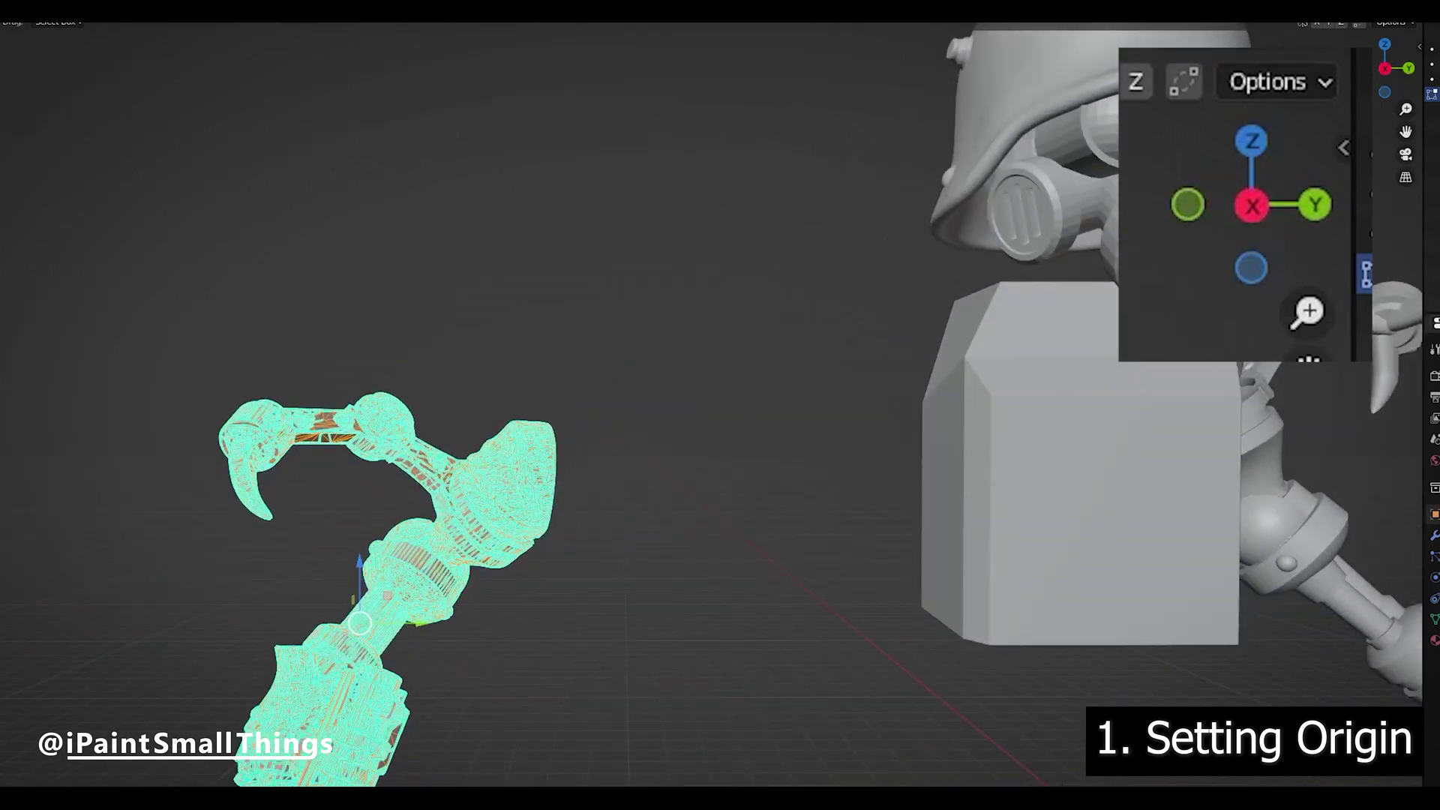
key("Tab")
- Move the SMG arm toward the torso's shoulder and rotate it around its shoulder origin
scroll(574, 491, "down", 5)
left_click(543, 493)
key("g")
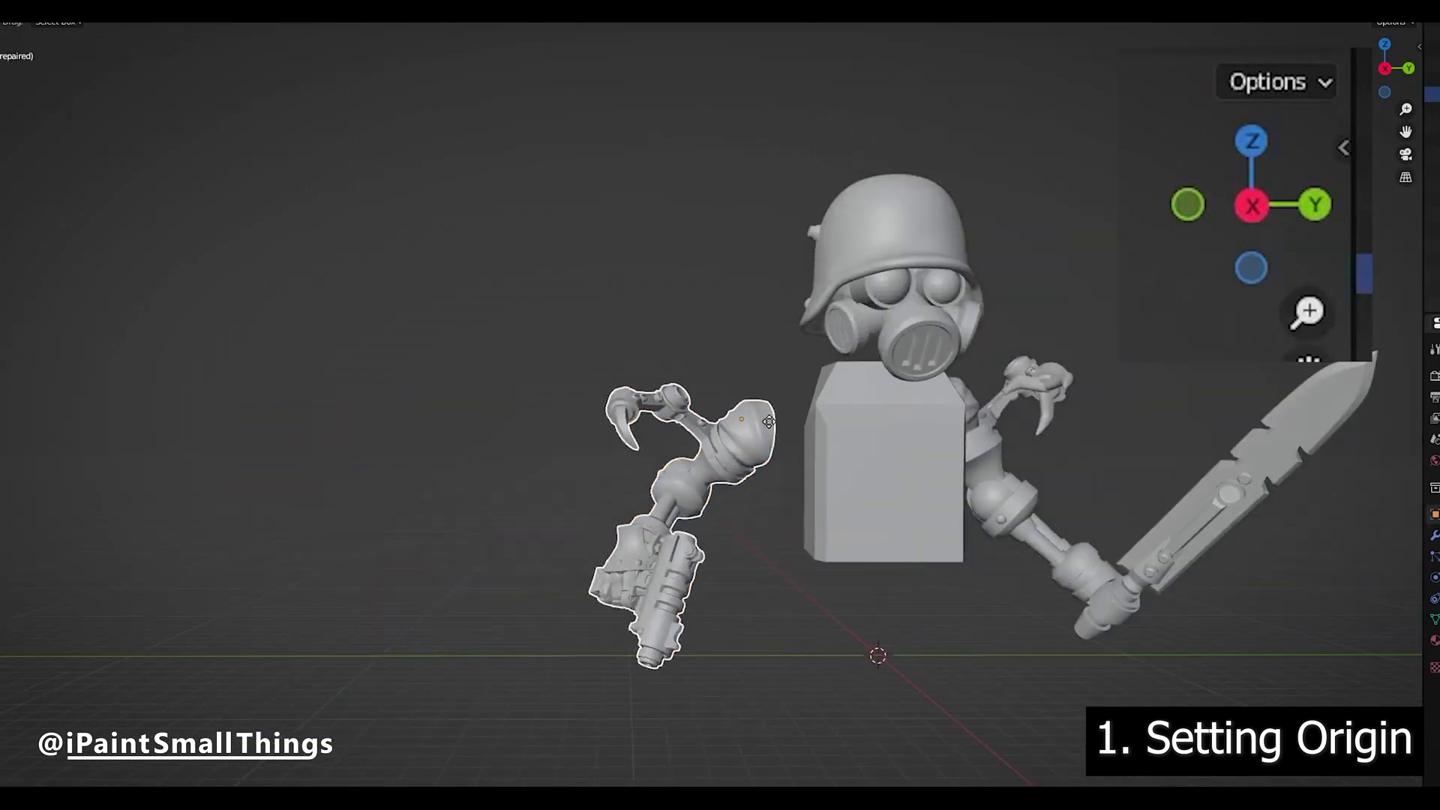
key("r")
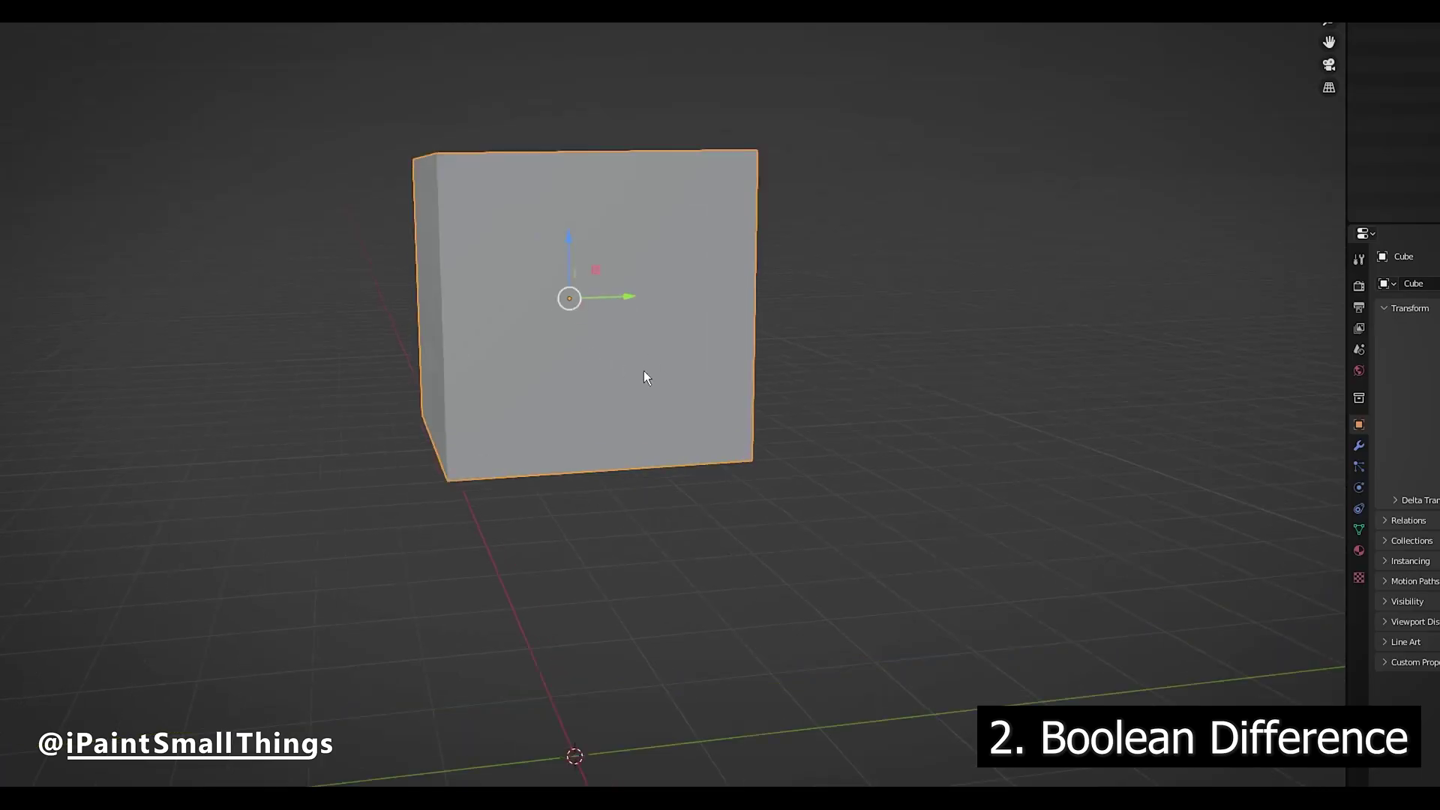
- Add a second cube mesh and move it up beside the existing cube
middle_click_drag(647, 377, 915, 424)
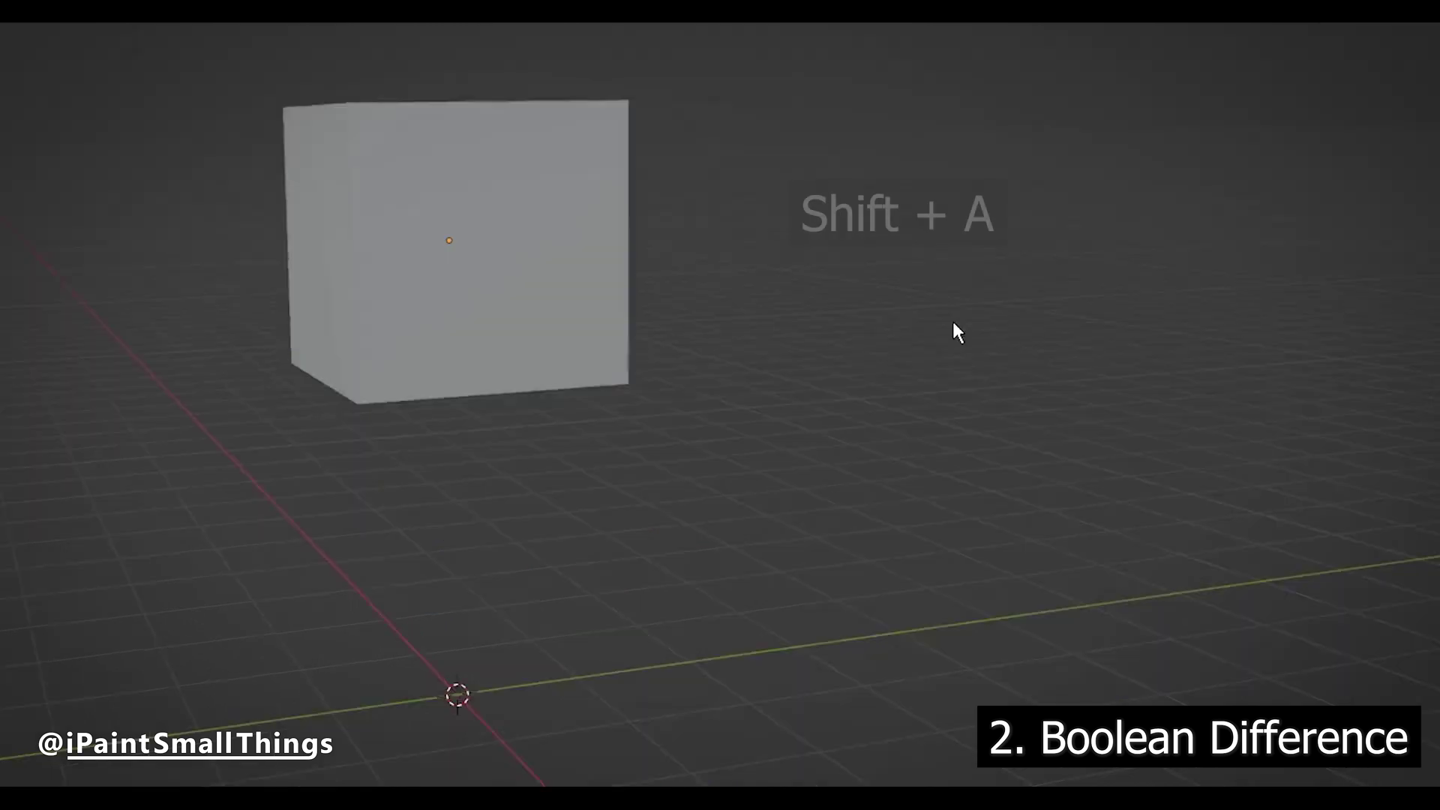
key("shift+a")
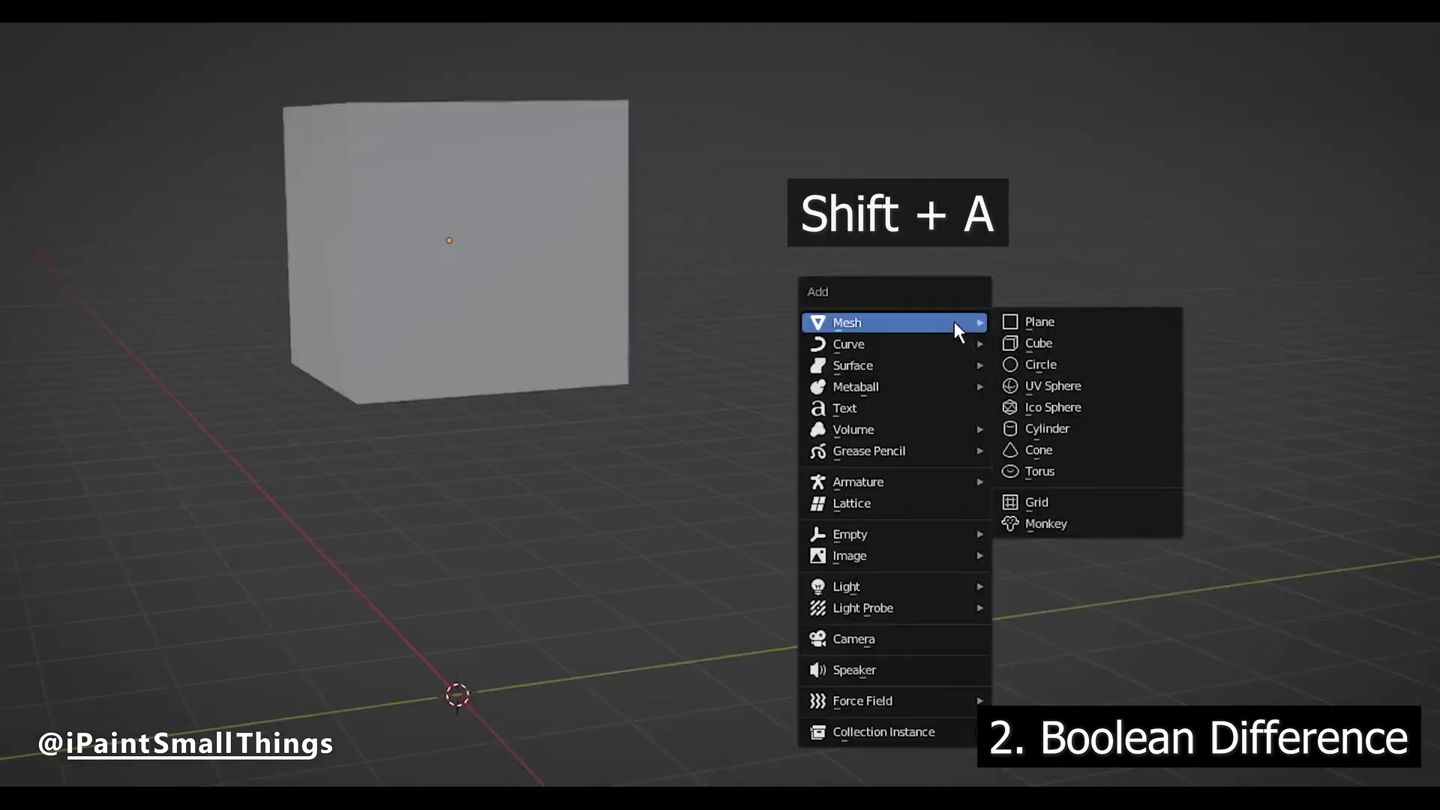
left_click(1084, 351)
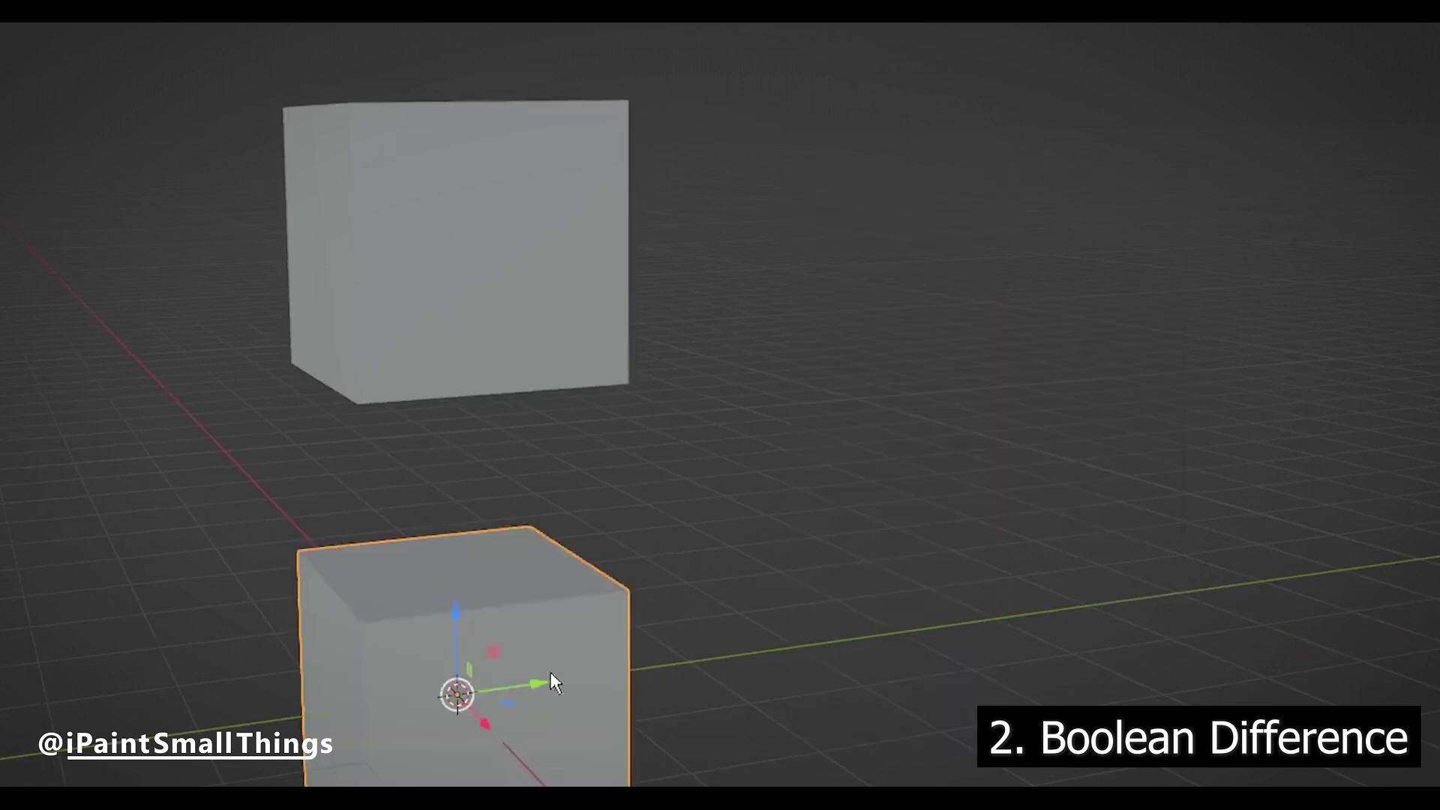
left_click_drag(457, 695, 951, 153)
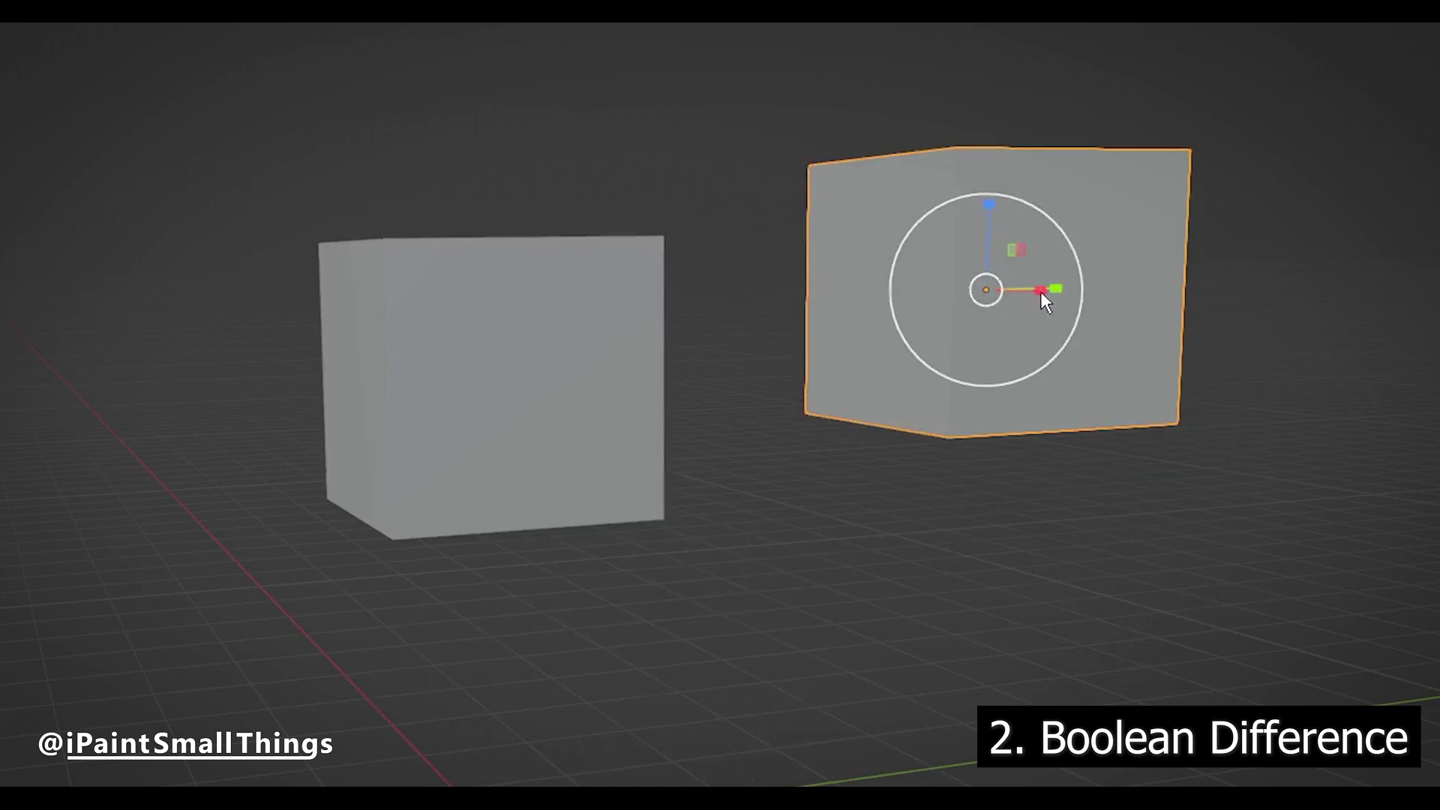
- Stretch the second cube along the Y axis into a long block and tilt it about the X axis
left_click_drag(1041, 291, 1087, 283)
middle_click_drag(1065, 289, 1057, 375)
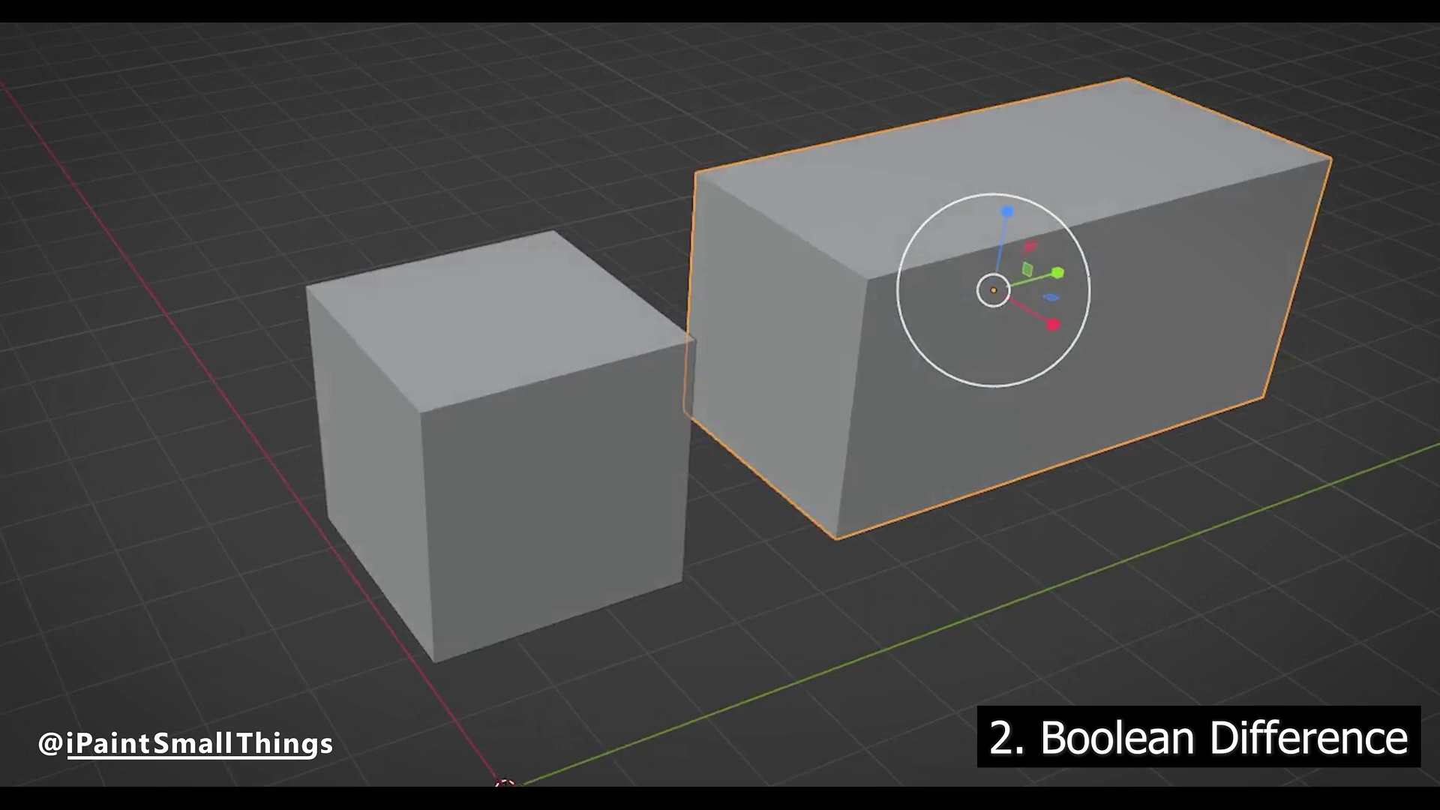
left_click_drag(1066, 315, 1054, 218)
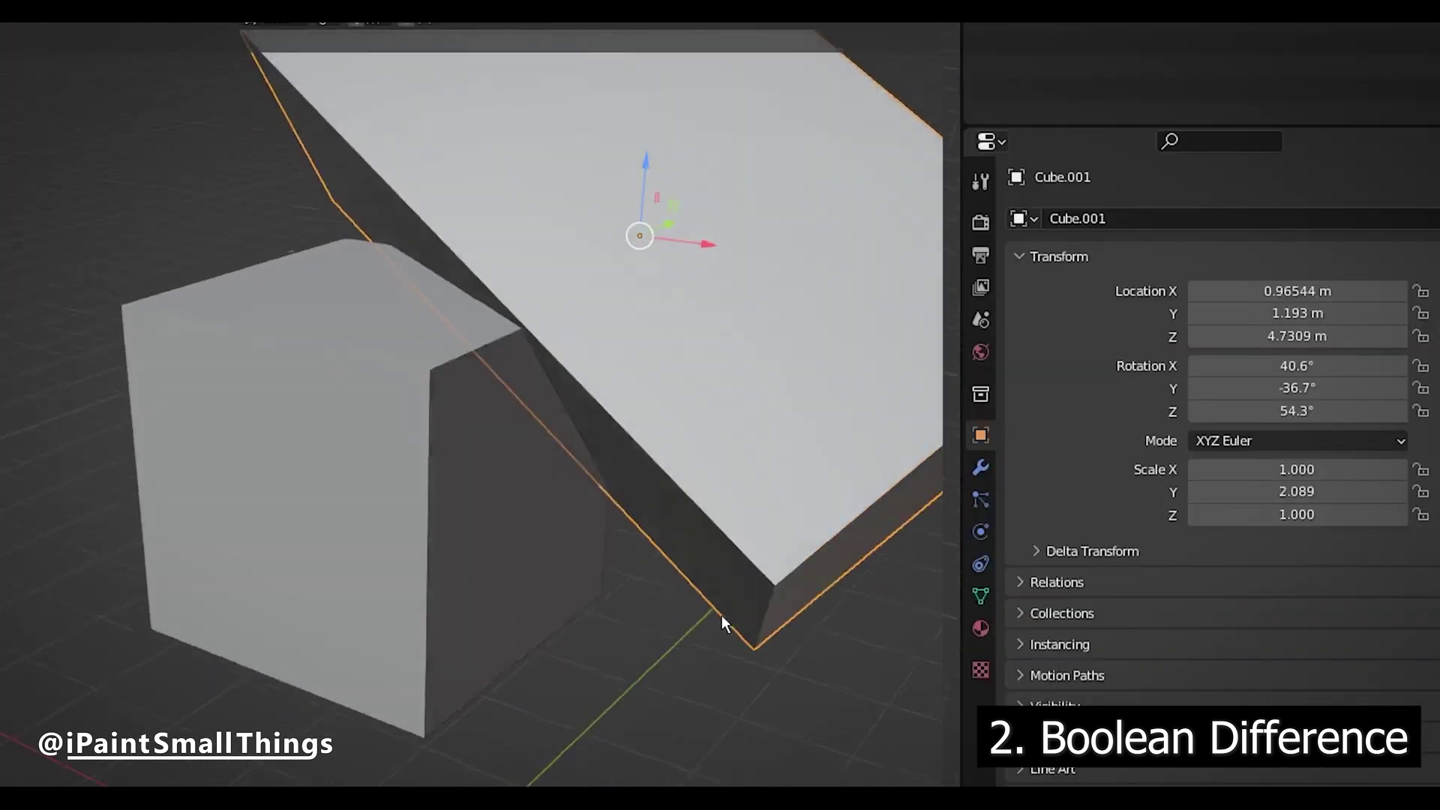
- Cut the original cube with a Boolean Difference modifier using Cube.001 and the Exact solver, and apply the modifier
left_click(411, 492)
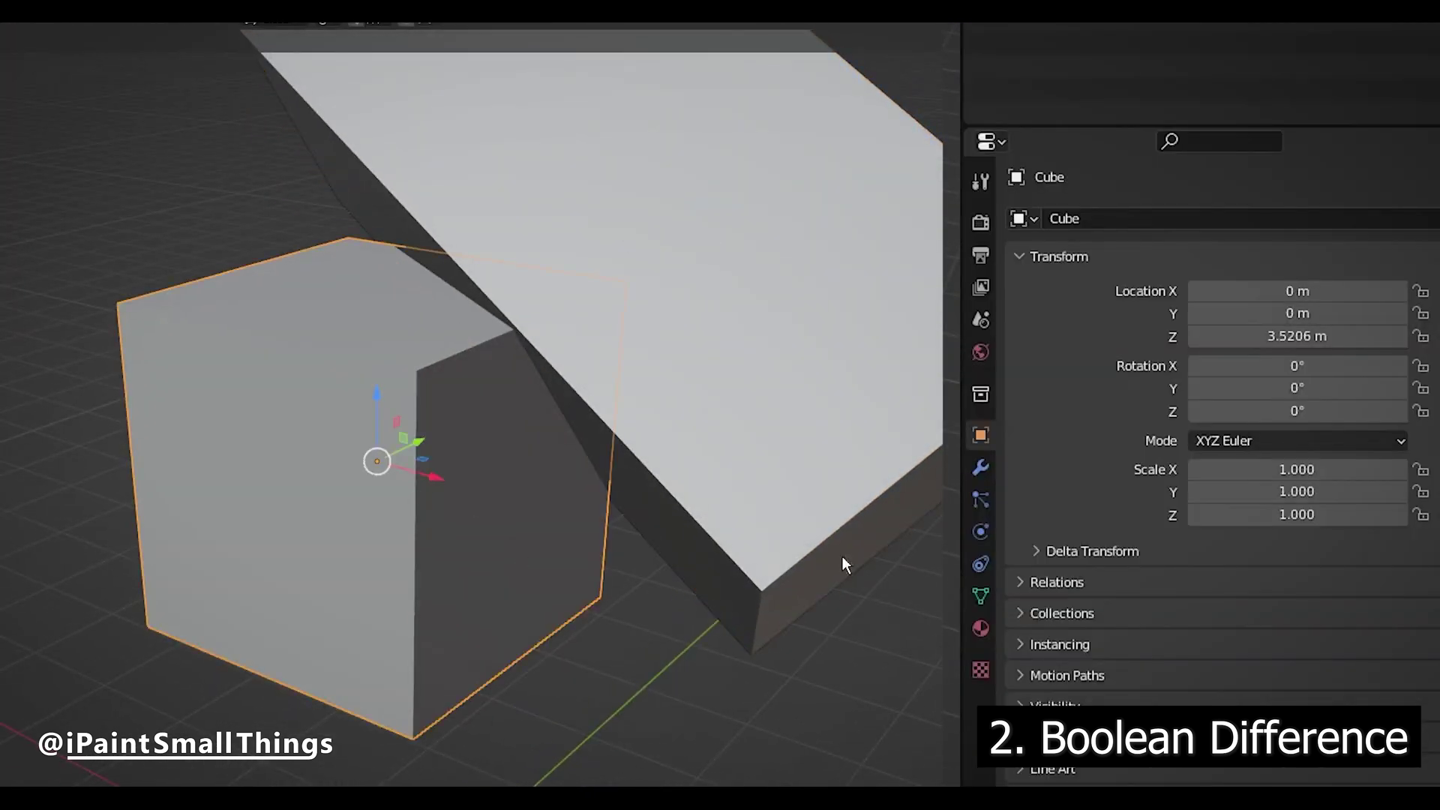
left_click(981, 469)
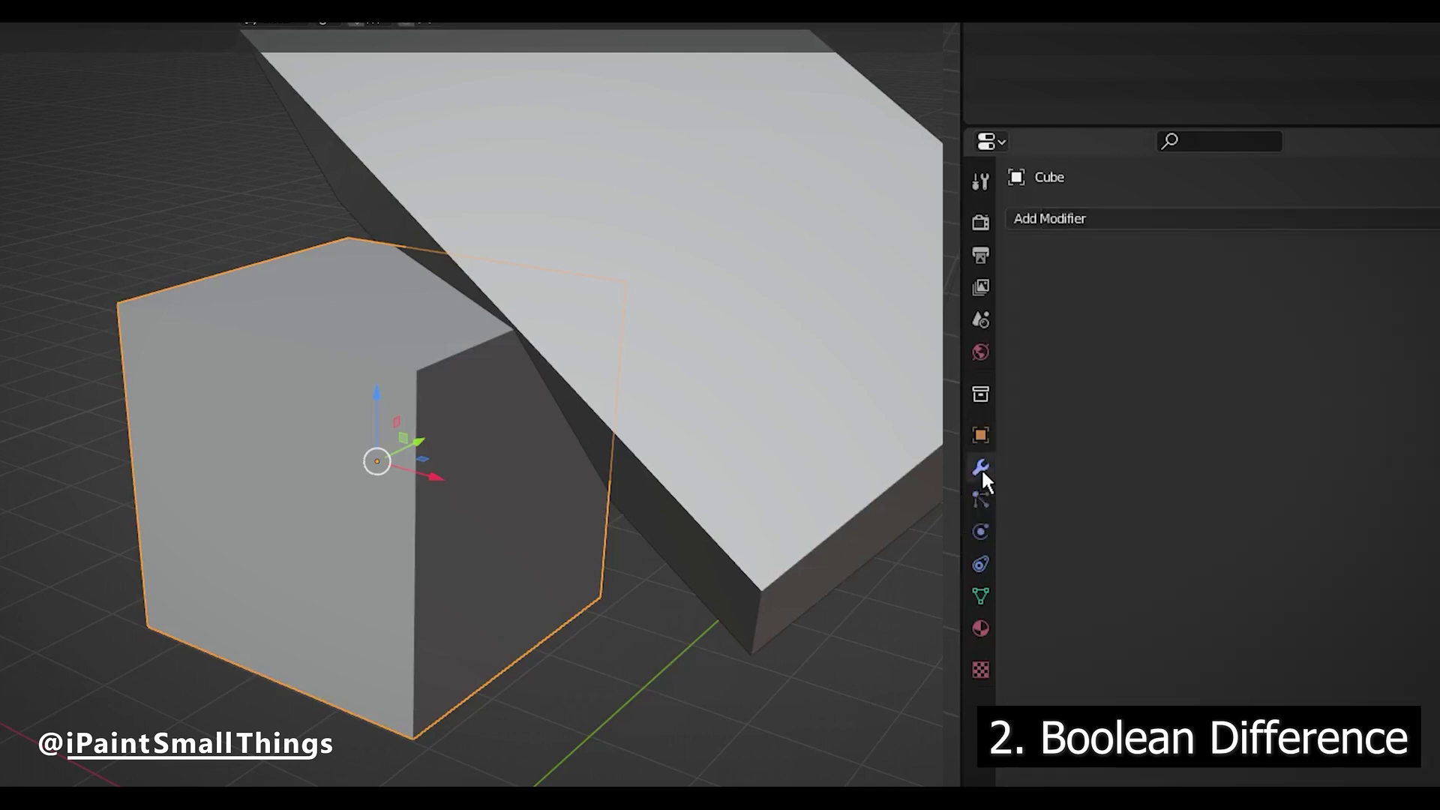
left_click(1101, 217)
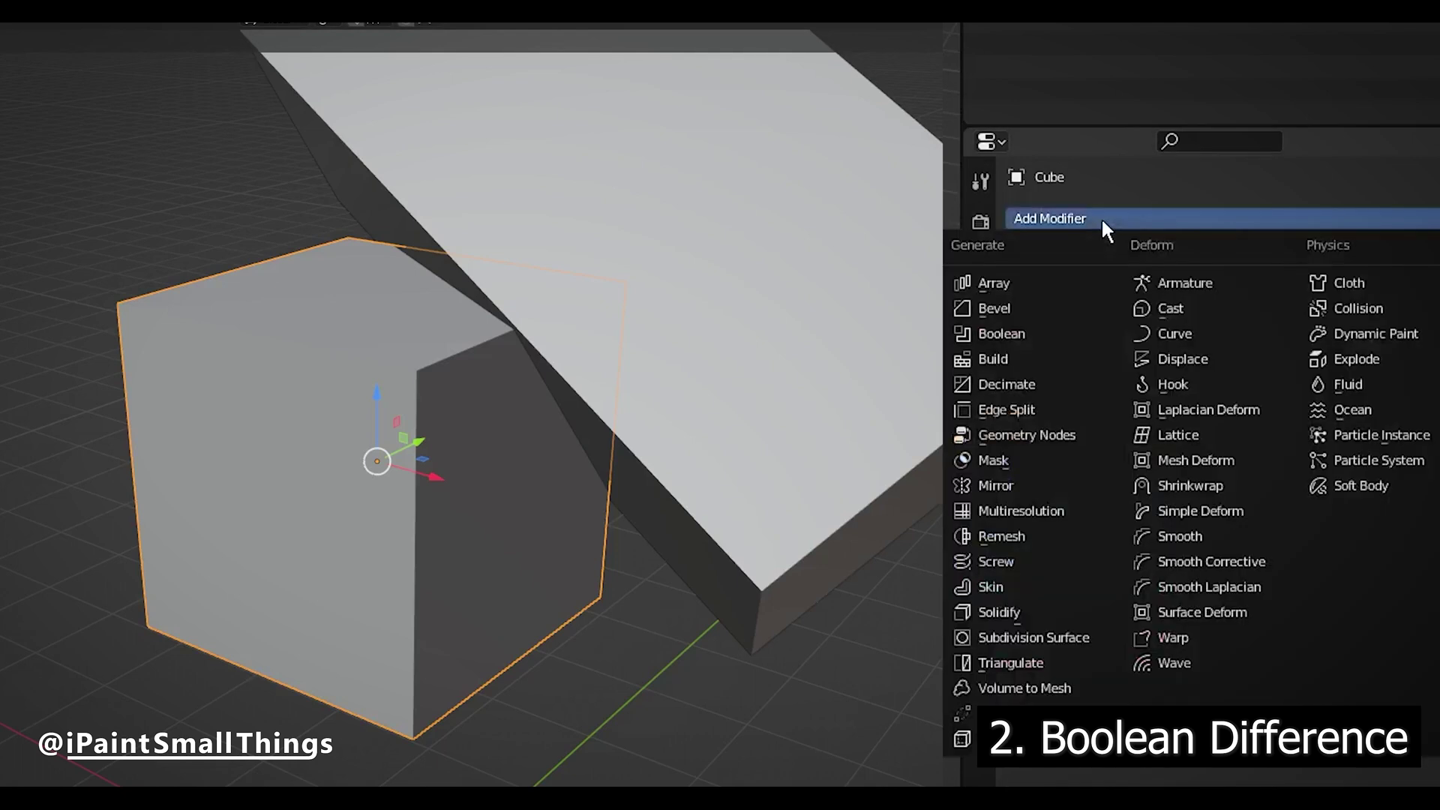
left_click(1039, 343)
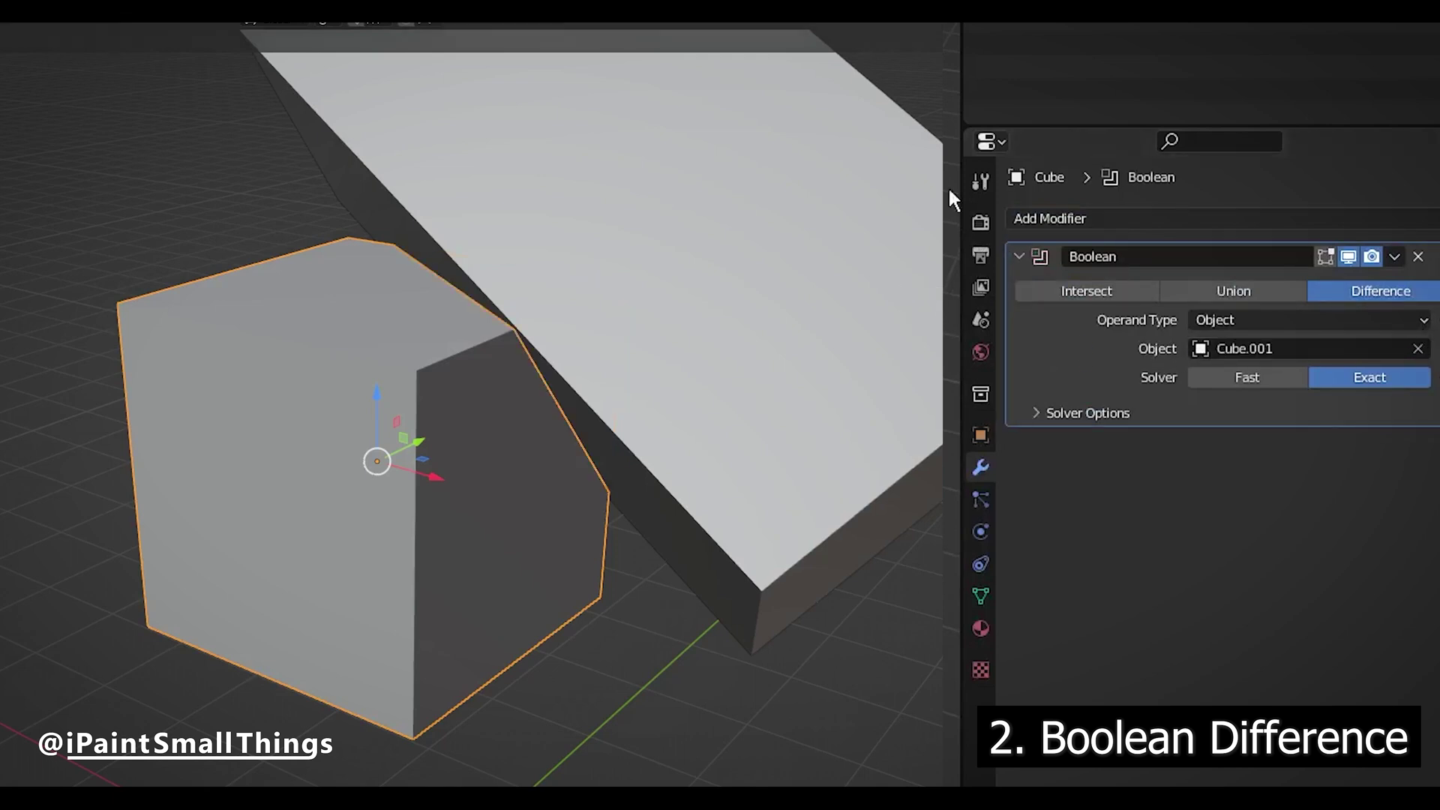
left_click(1394, 256)
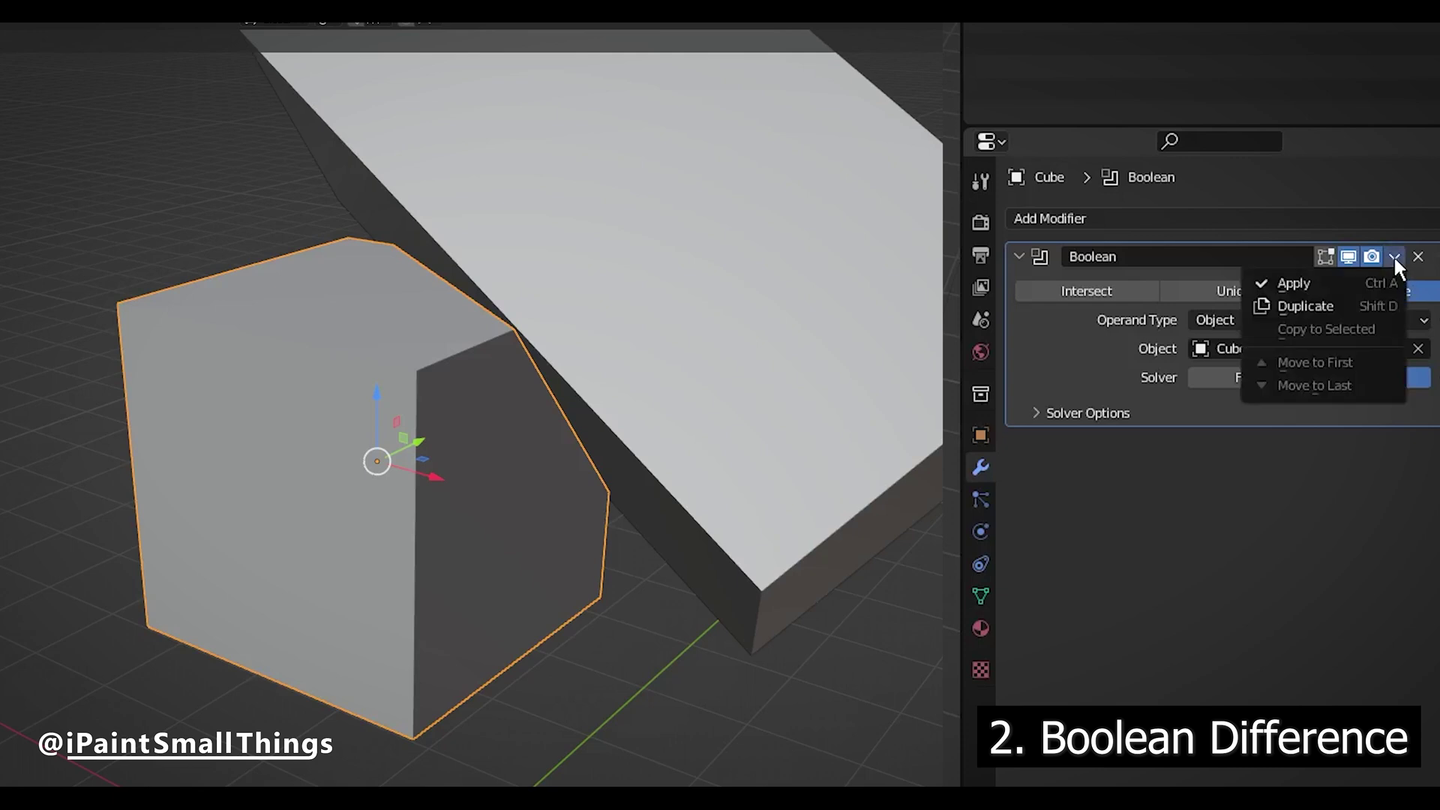
left_click(1284, 279)
- Delete the tilted cutting block and view the cut cube from another angle
key("alt+a")
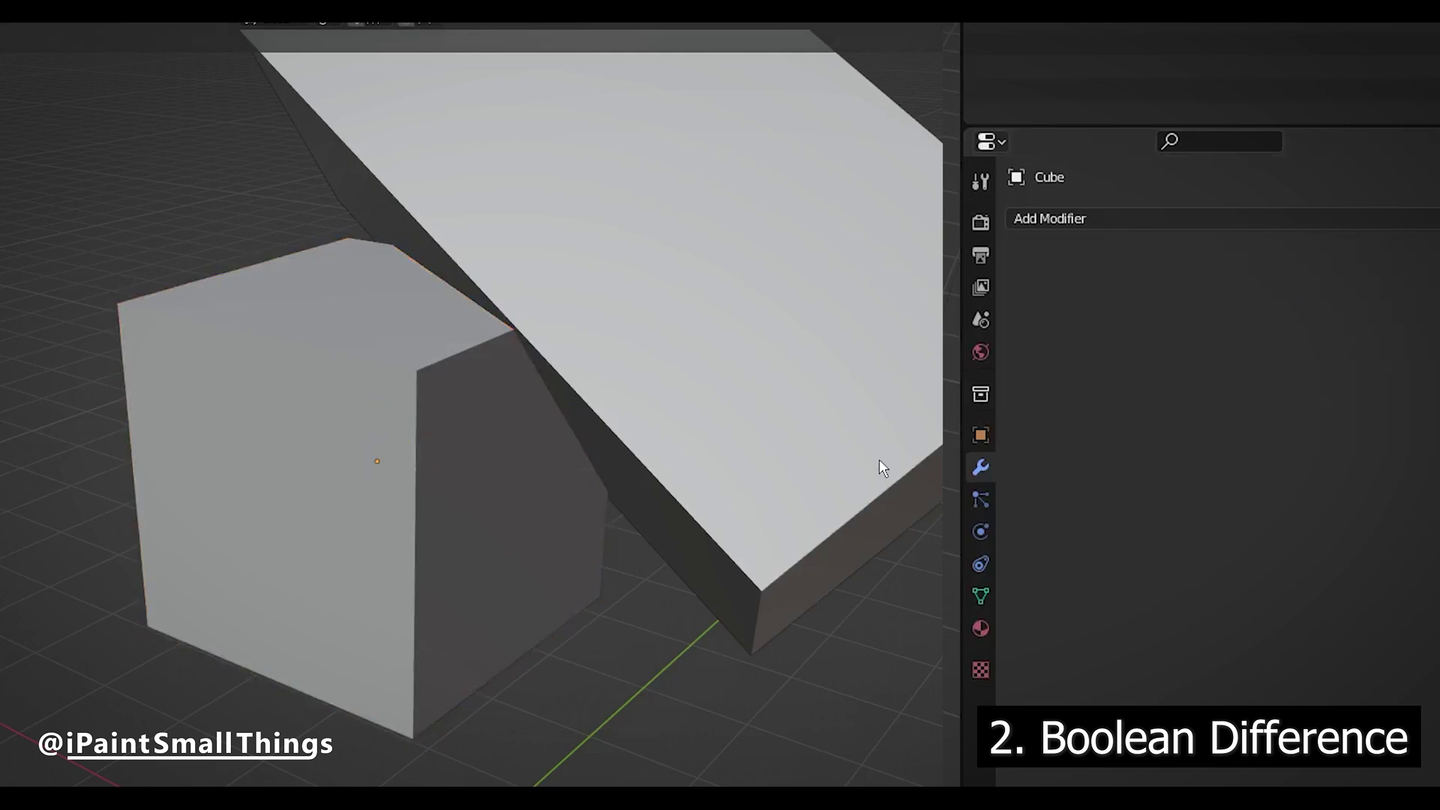
left_click(878, 465)
key("Delete")
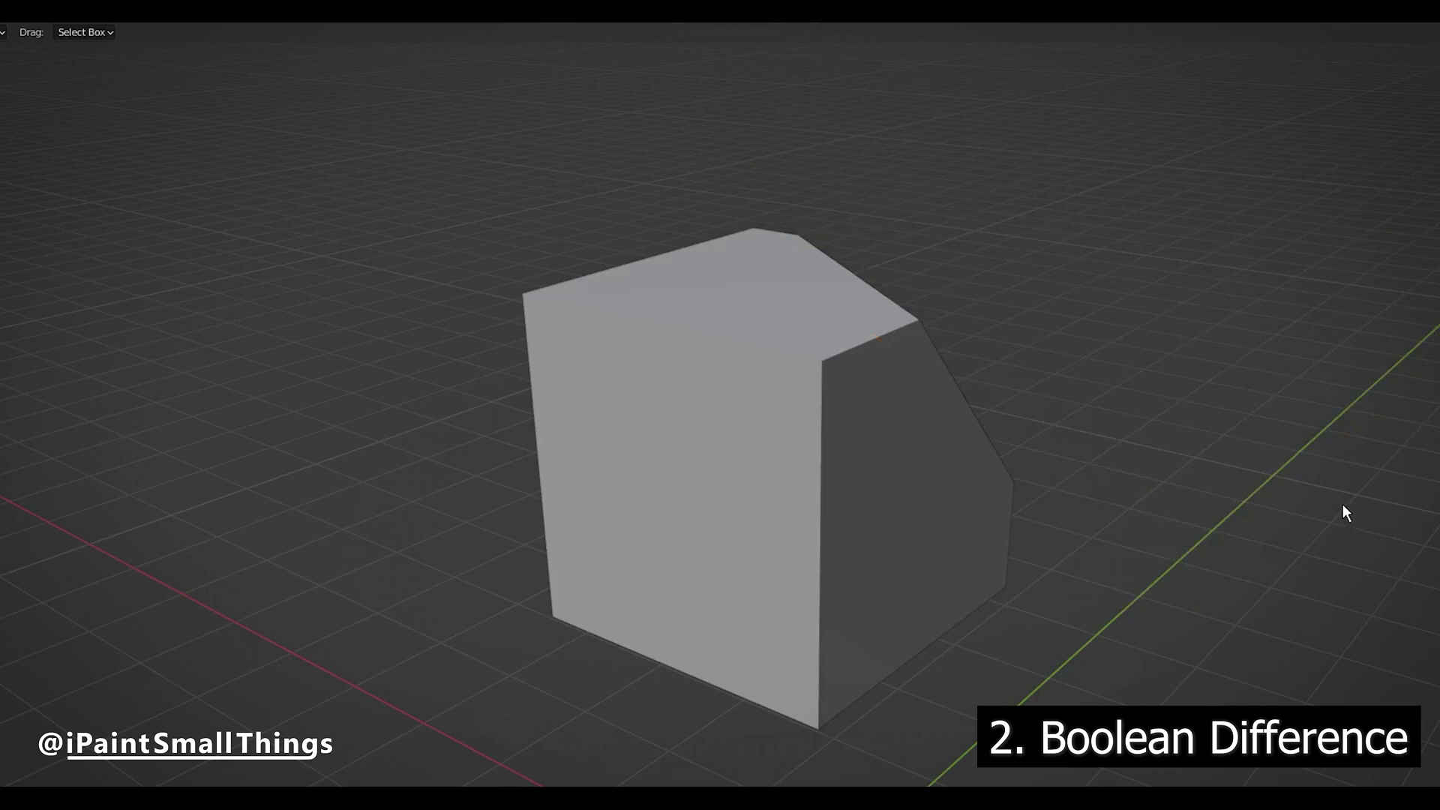
middle_click_drag(1342, 504, 1234, 427)
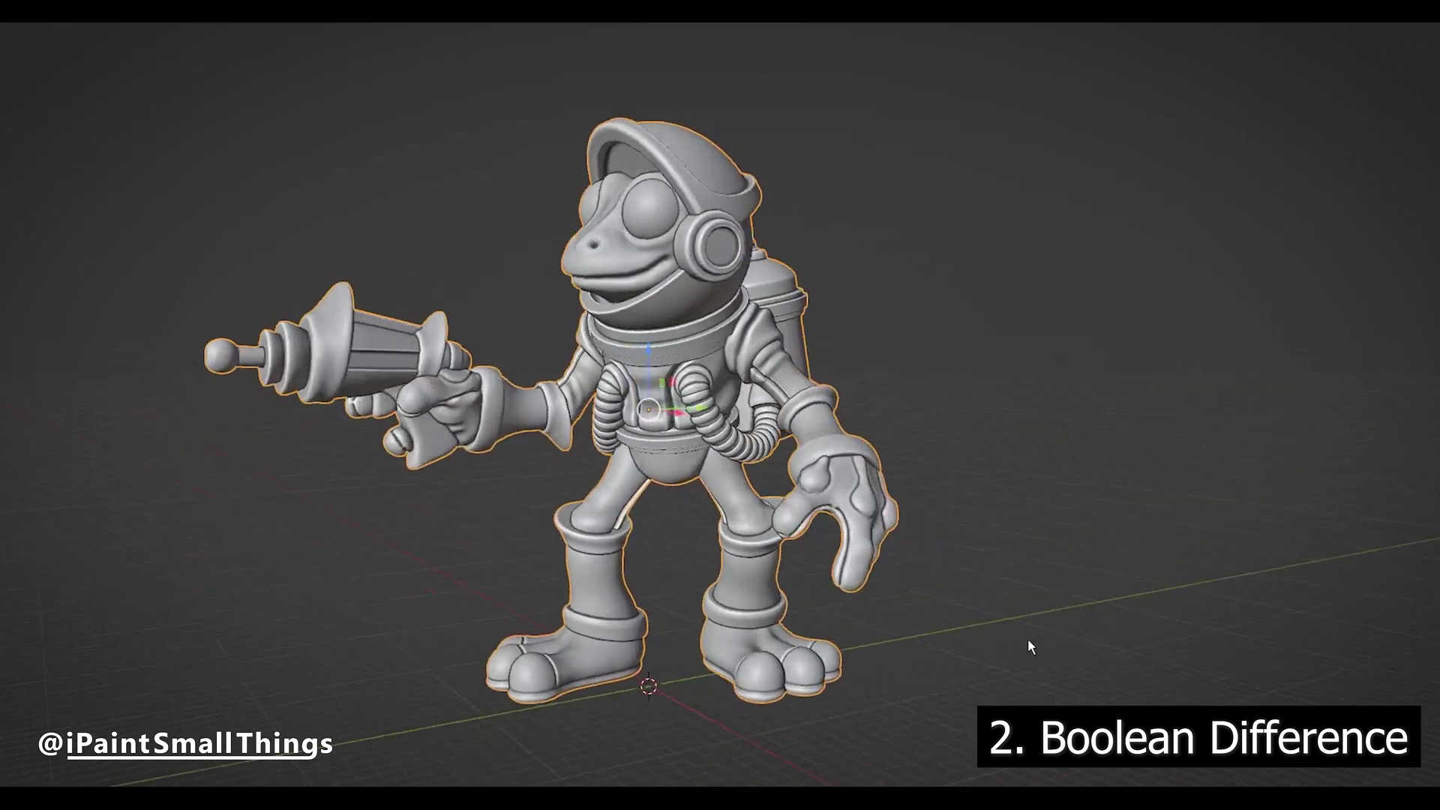
- Move the frog figure's separated arm out away from the shoulder and inspect the cut faces
middle_click_drag(1027, 638, 1121, 646)
left_click(861, 667)
scroll(911, 457, "up", 3)
left_click(911, 457)
left_click_drag(732, 401, 923, 448)
left_click(983, 556)
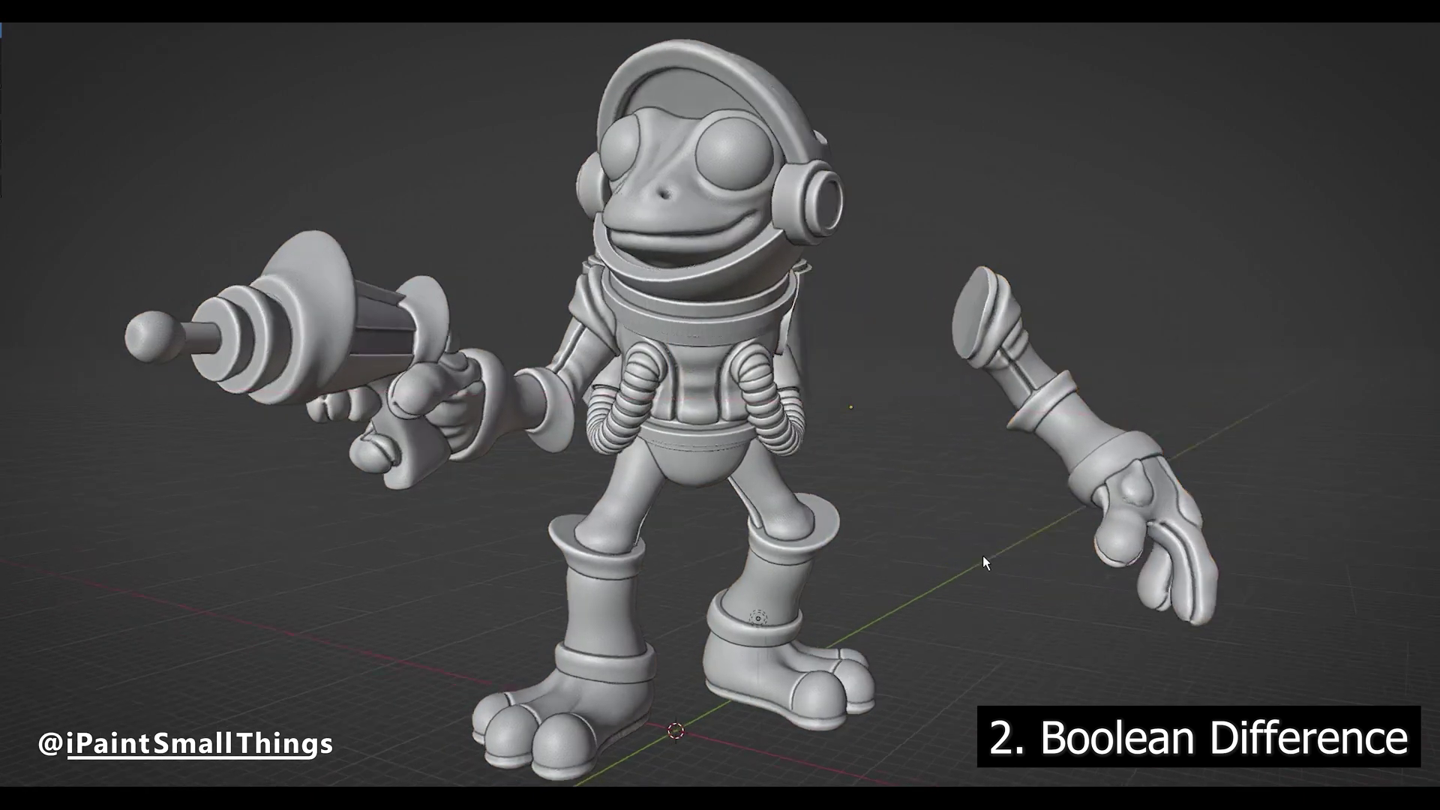
mouse_move(982, 556)
middle_mouse_down()
mouse_move(732, 560)
mouse_move(1005, 560)
middle_mouse_up()
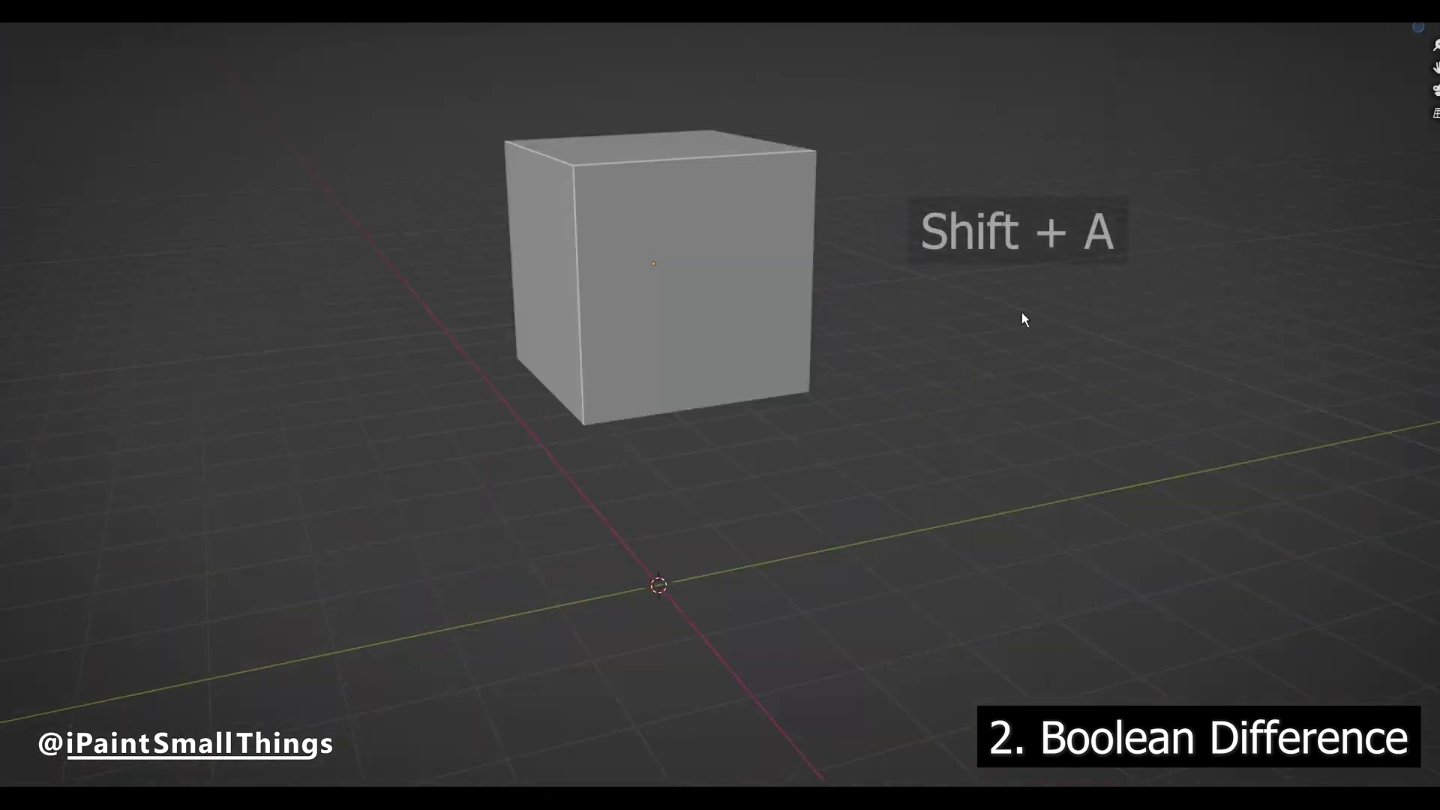
- Add a plane mesh, raise it about 1.04 m beneath the cube, and scale it up by about 1.7
key("shift+a")
mouse_move(1020, 311)
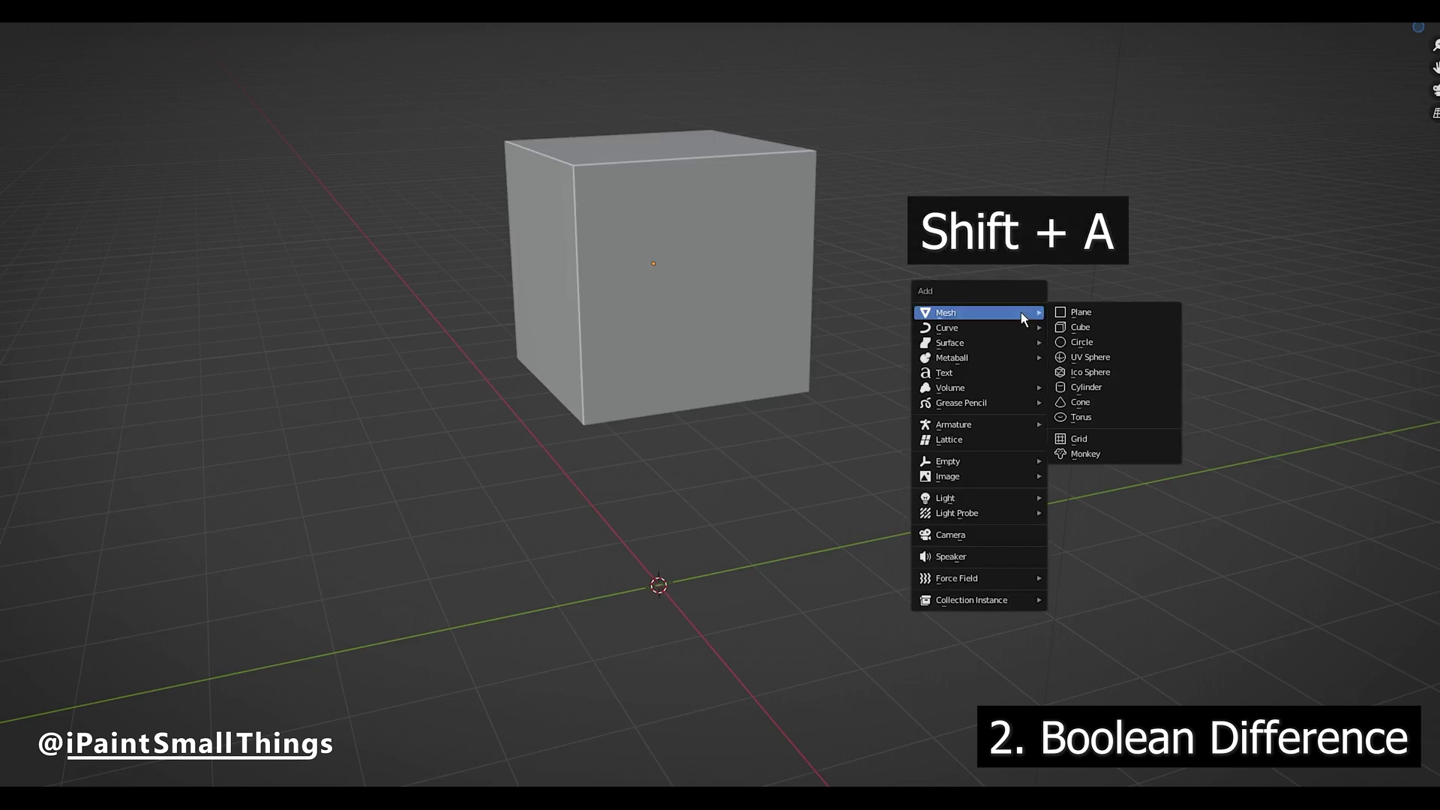
left_click(1112, 315)
left_click_drag(660, 534, 668, 431)
key("s")
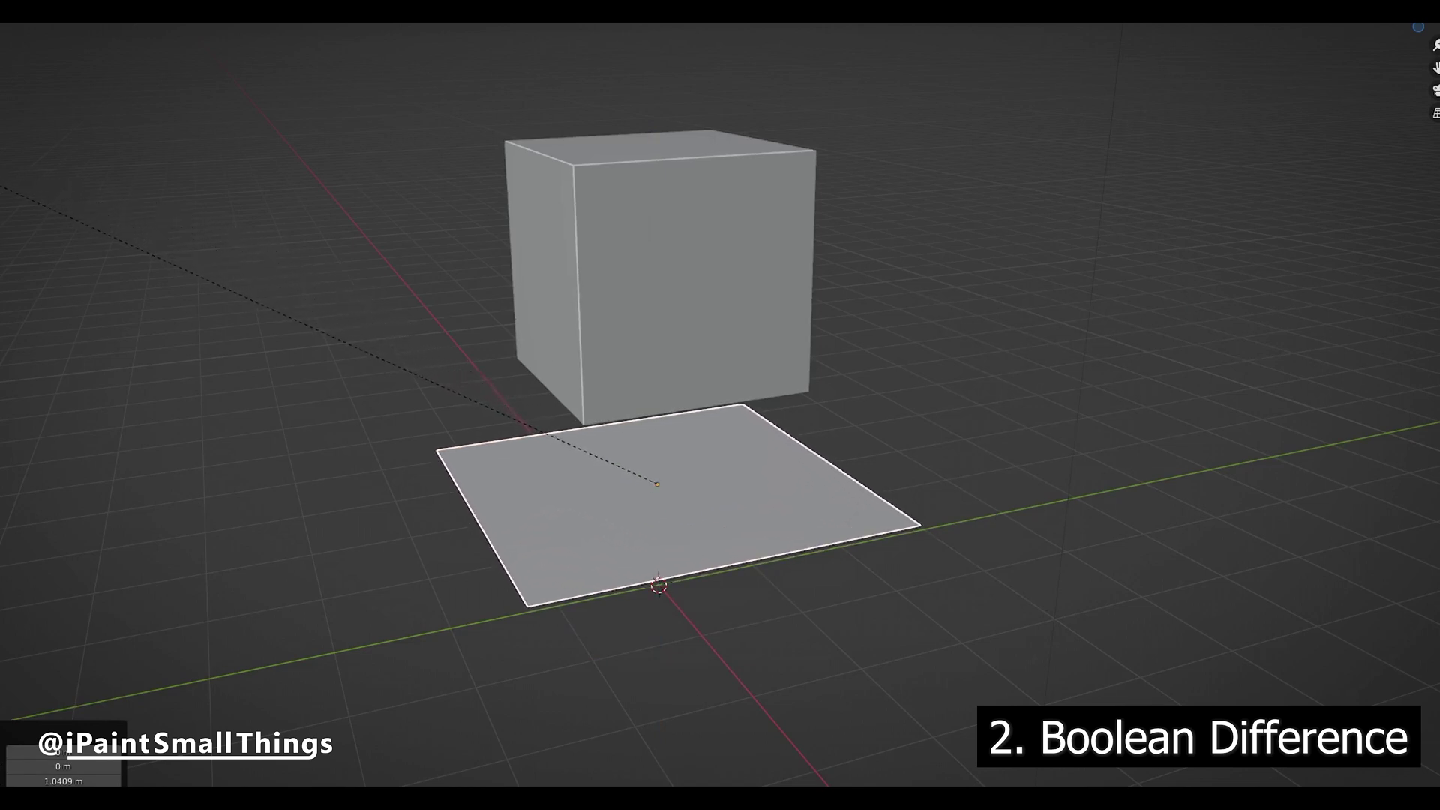
key("Return")
- Move the enlarged plane along the Z axis so it slices through the middle of the cube
key("g")
key("z")
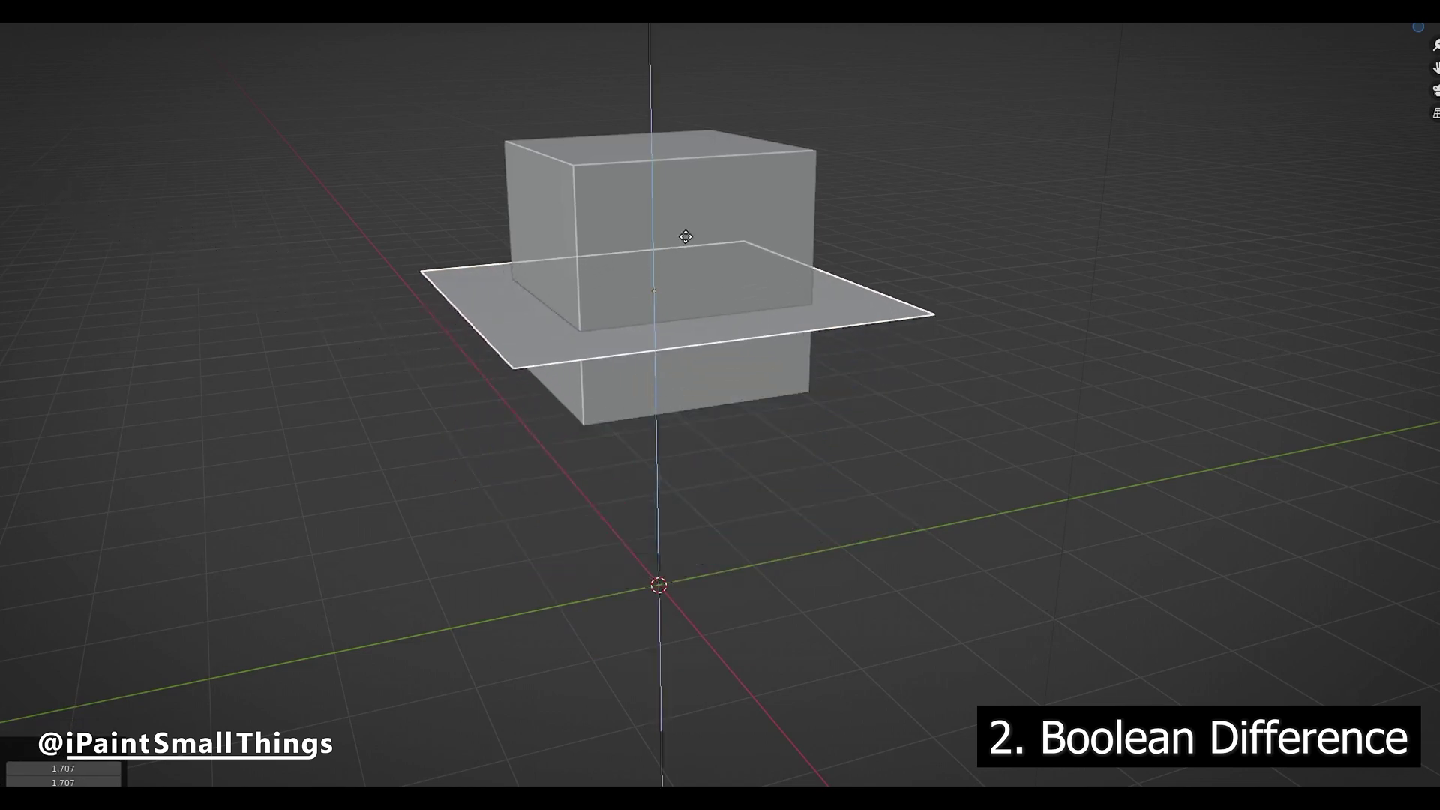
left_click(1019, 409)
left_click(1019, 407)
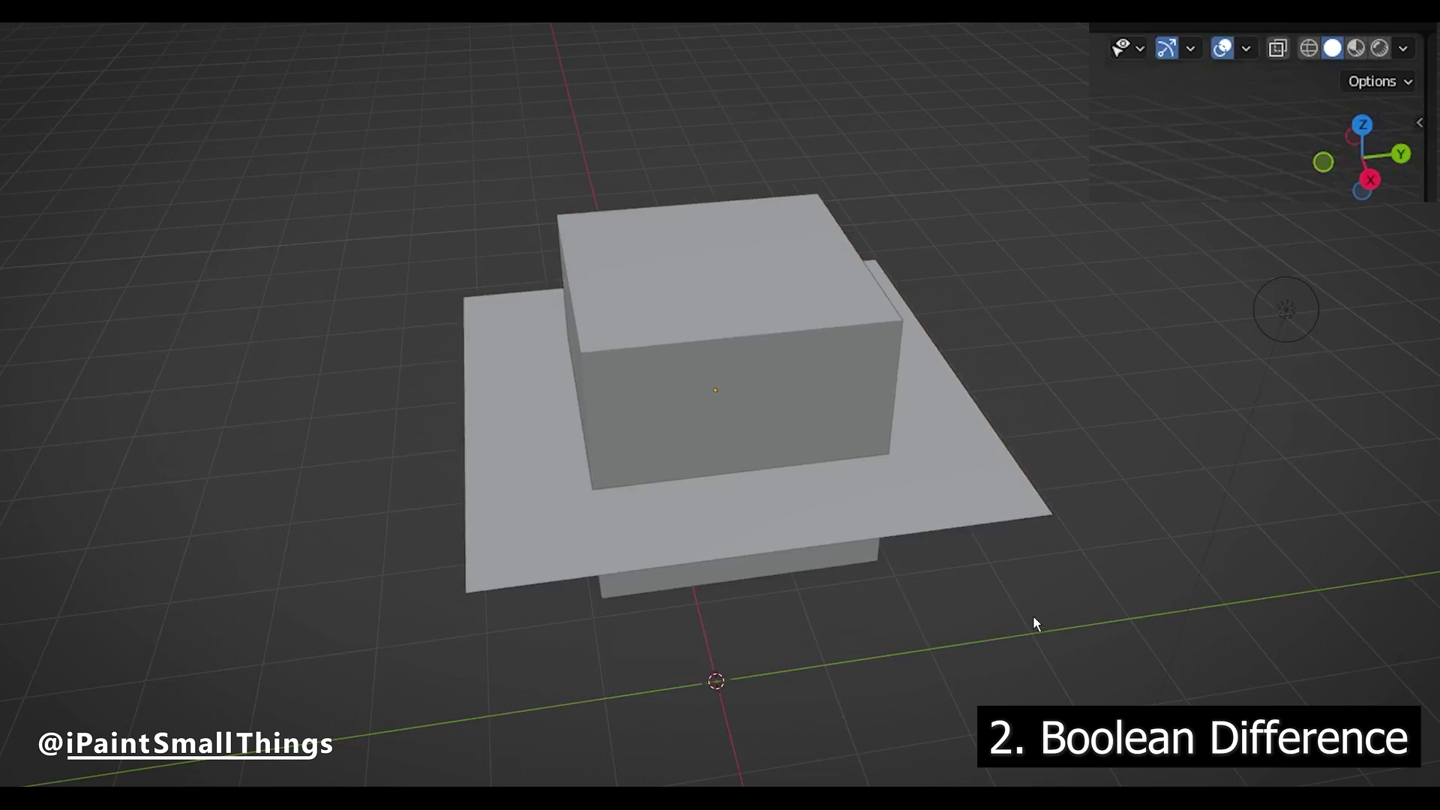
middle_click_drag(1034, 620, 1037, 564)
- Edit the plane with X-ray on and, in the X-axis view, extrude its +Y edge straight up past the cube's top
left_click(970, 460)
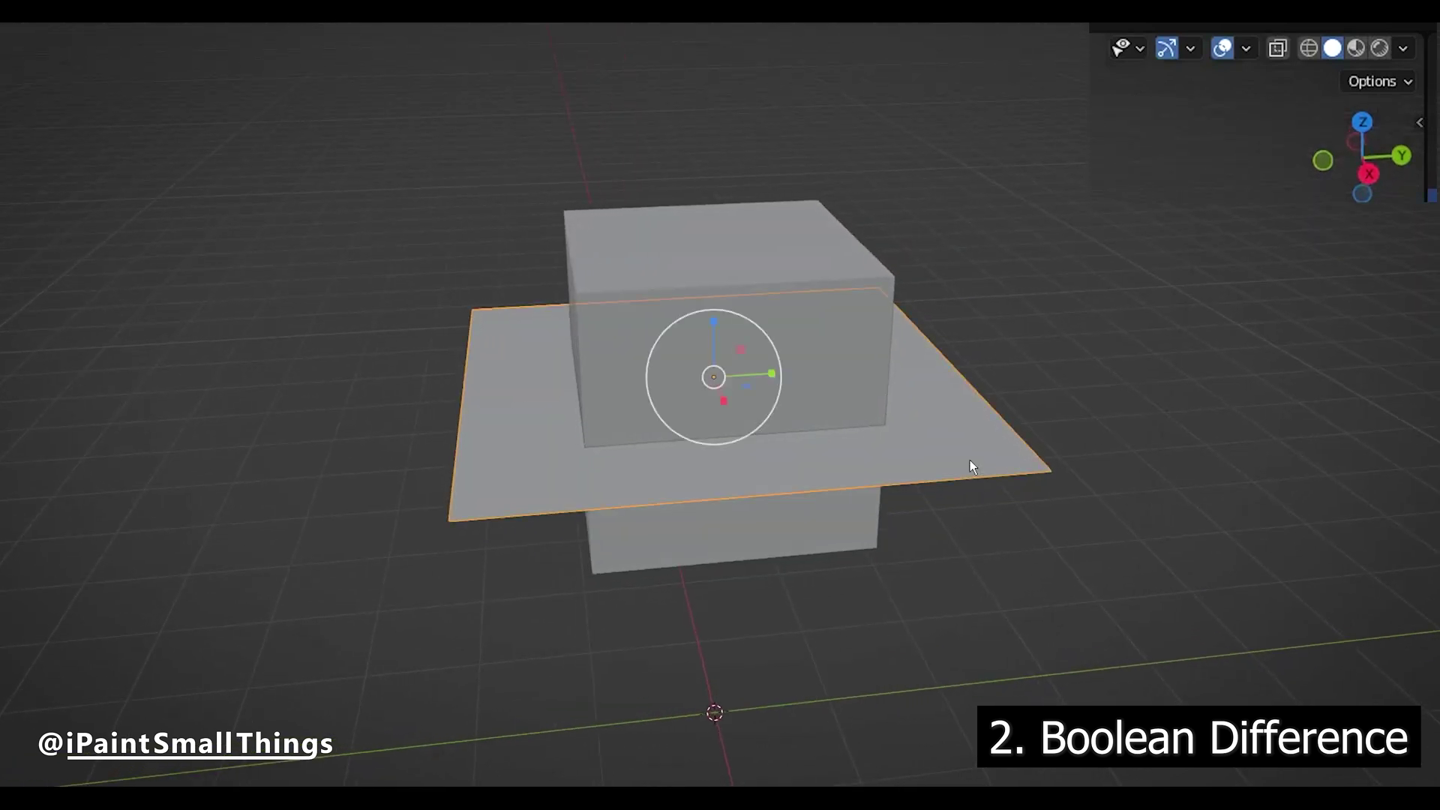
key("Tab")
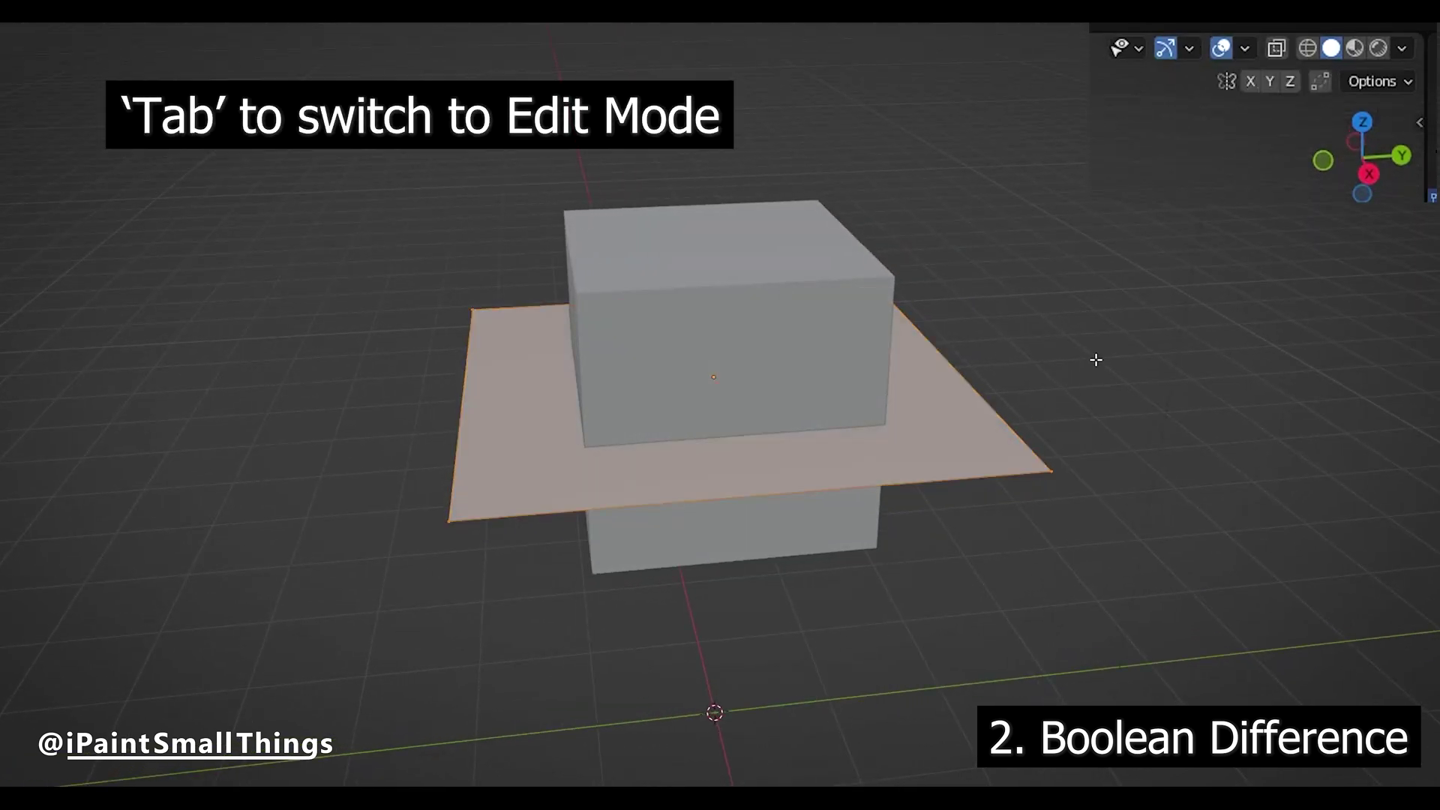
left_click(1277, 50)
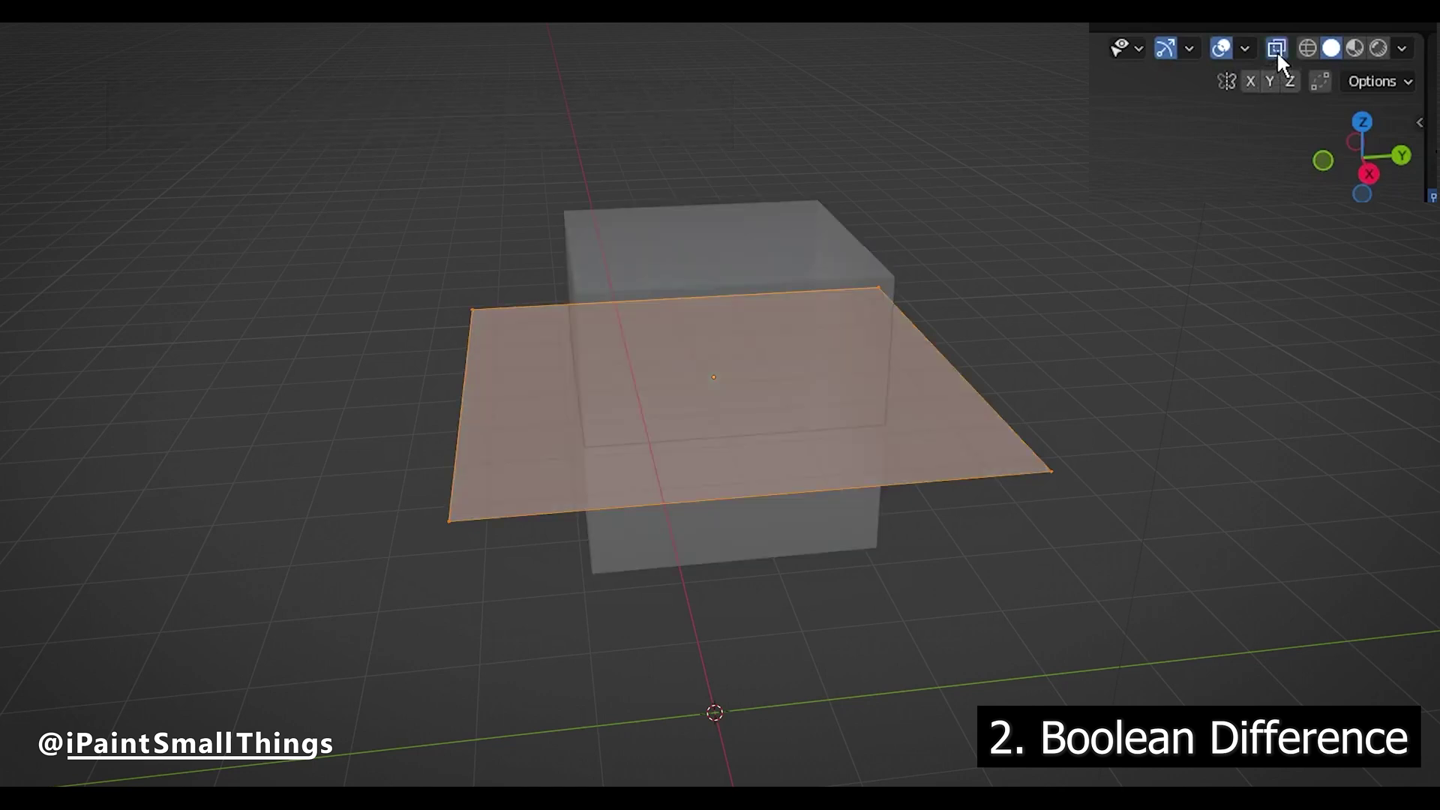
left_click(1369, 174)
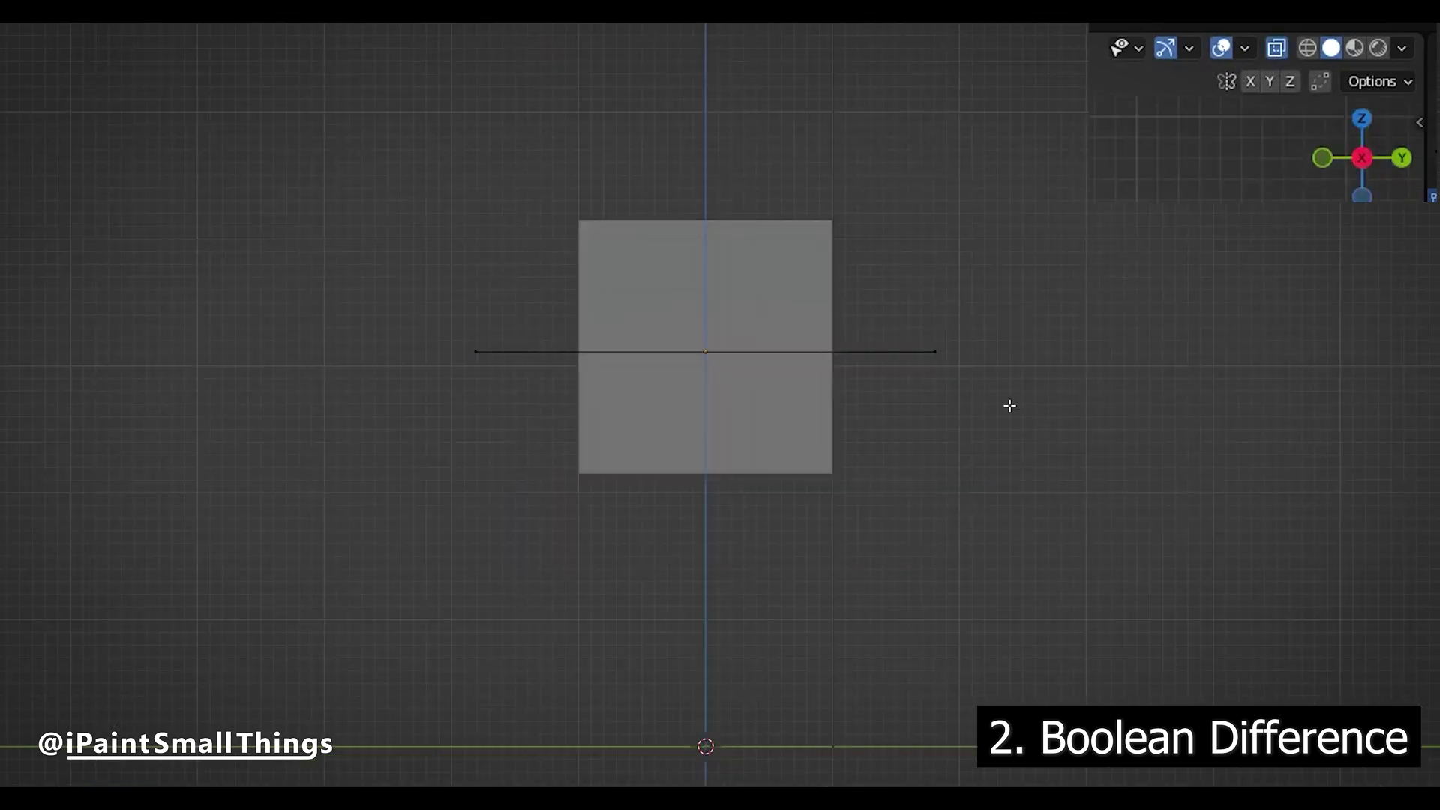
left_click_drag(1002, 414, 915, 308)
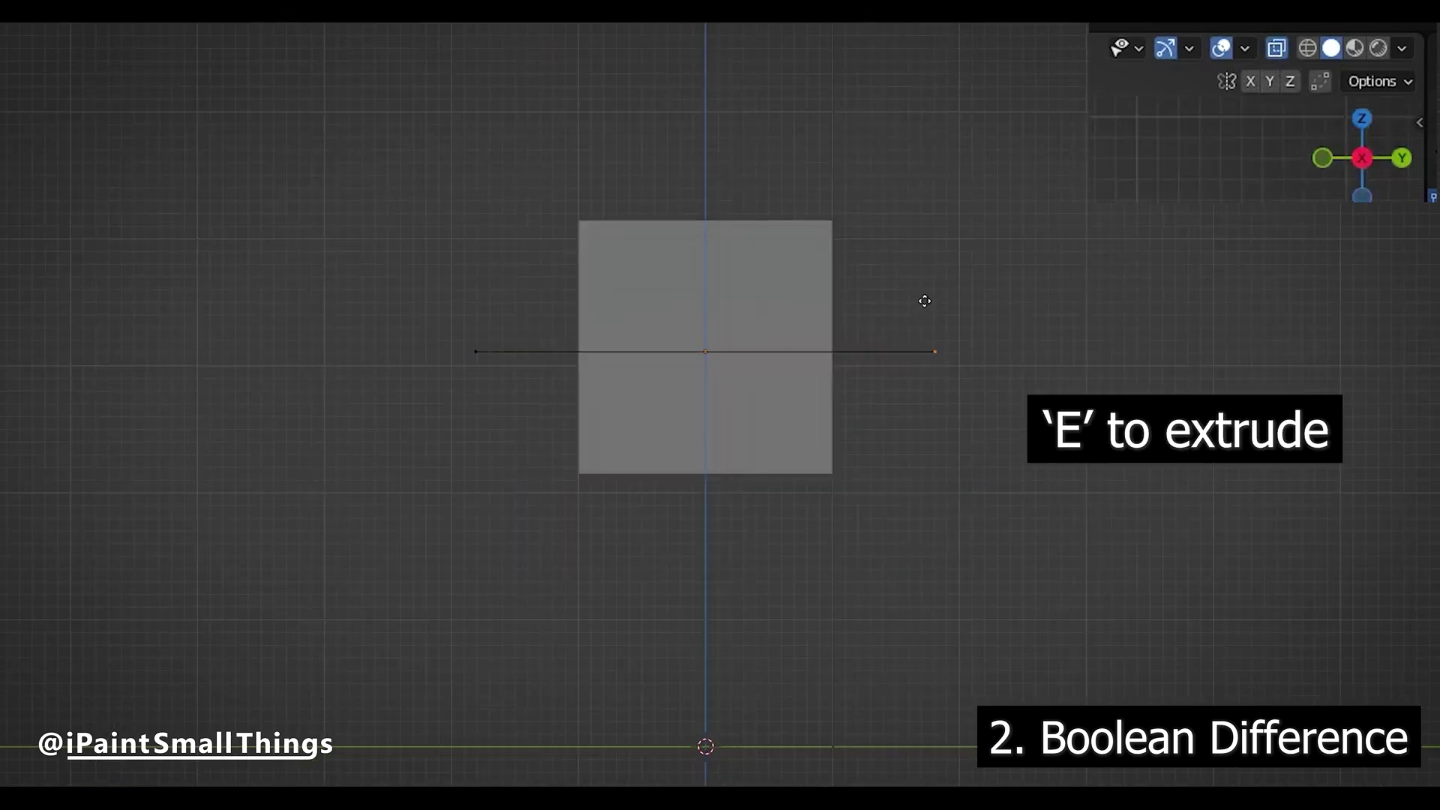
key("e")
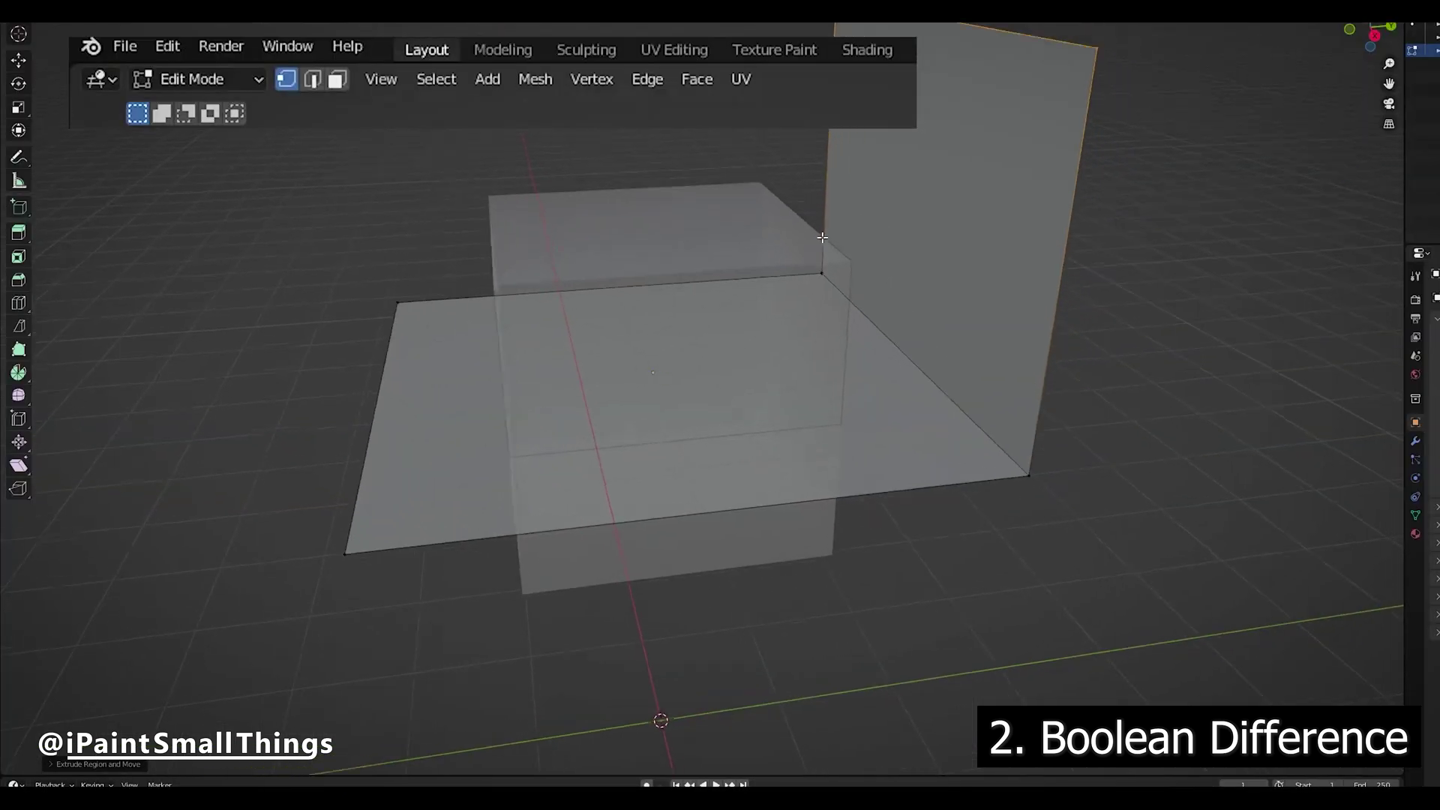
- Bevel the edge where the horizontal and vertical faces meet, and increase the bevel segments to round it into a curve
middle_click_drag(750, 285, 802, 270)
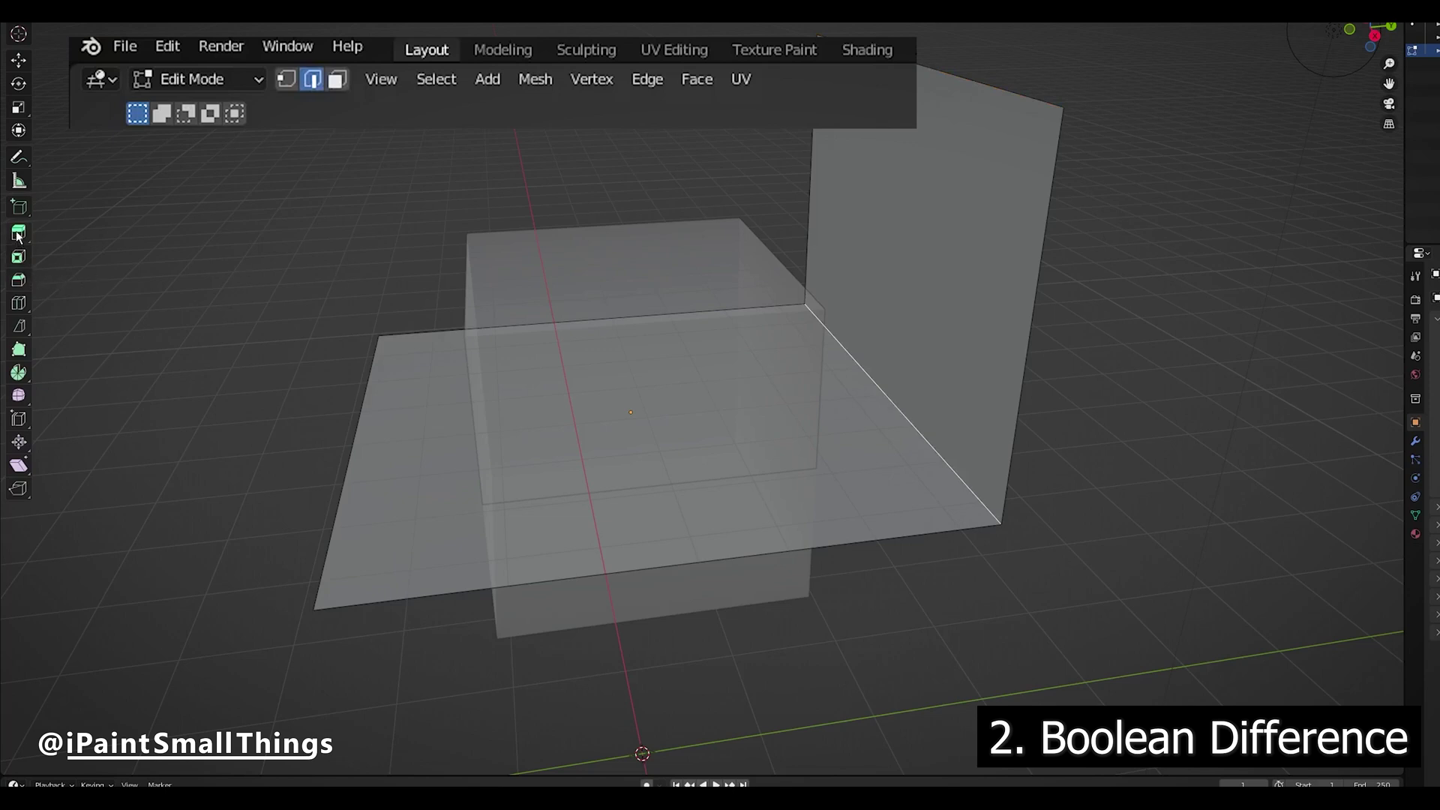
left_click(19, 280)
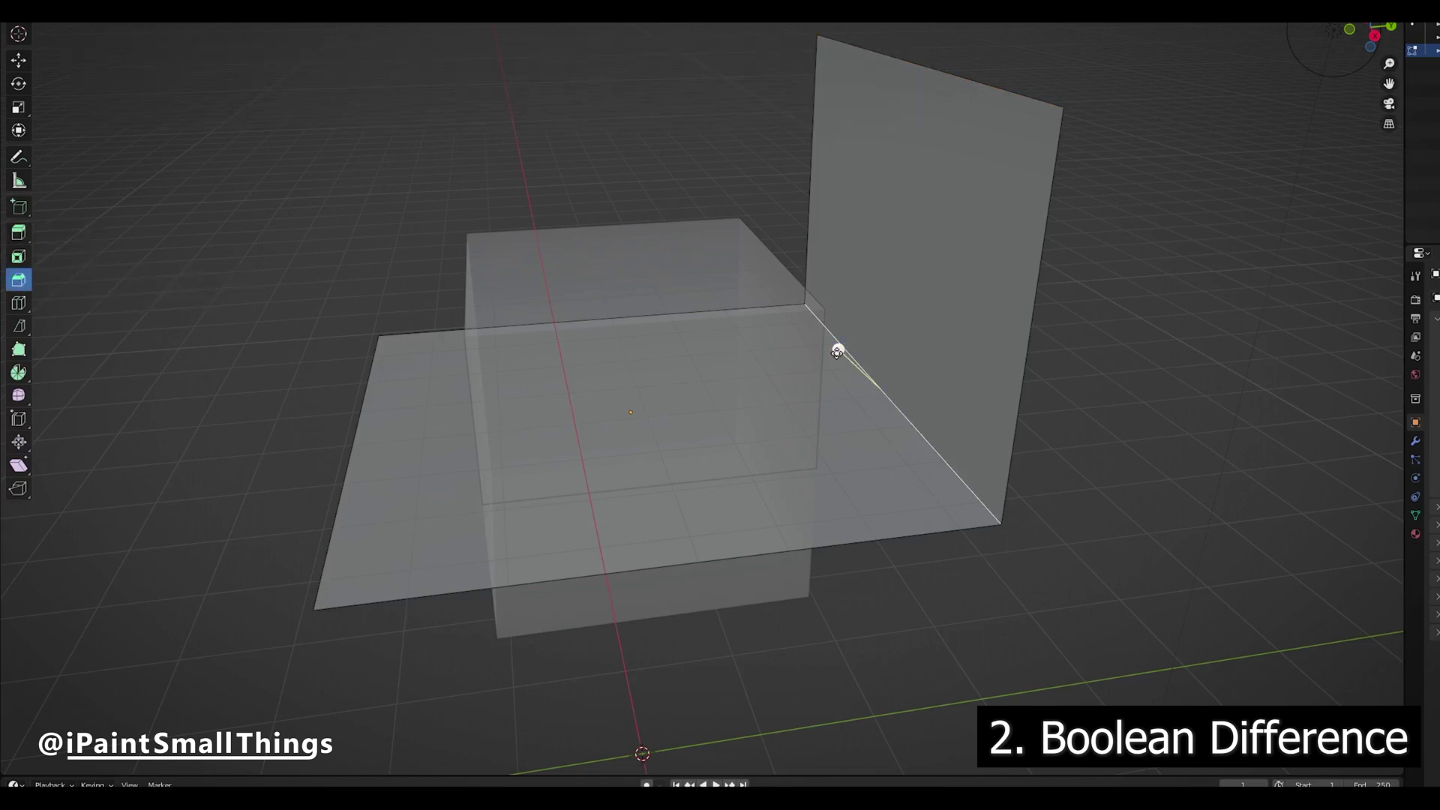
left_click_drag(837, 352, 870, 389)
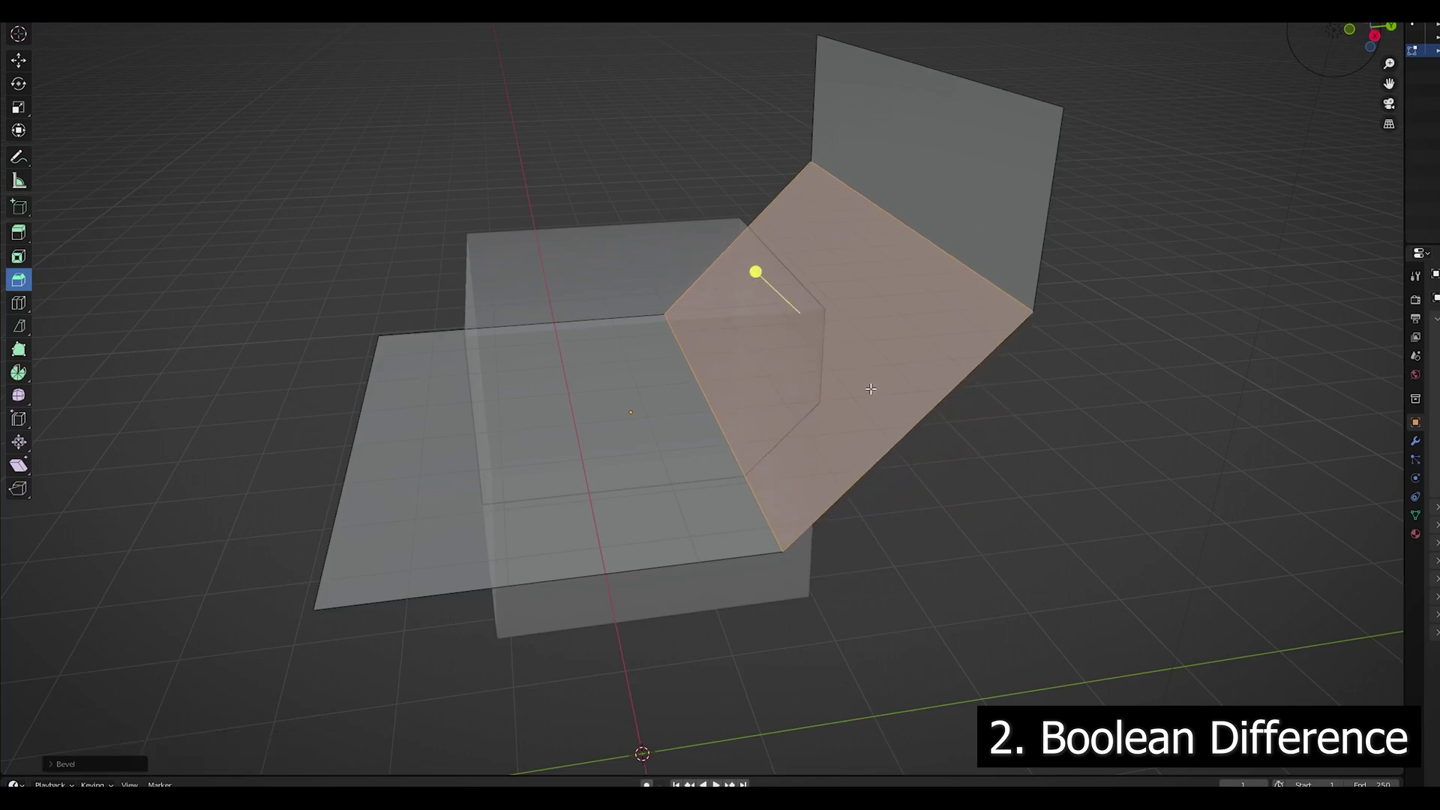
middle_click_drag(870, 389, 965, 415)
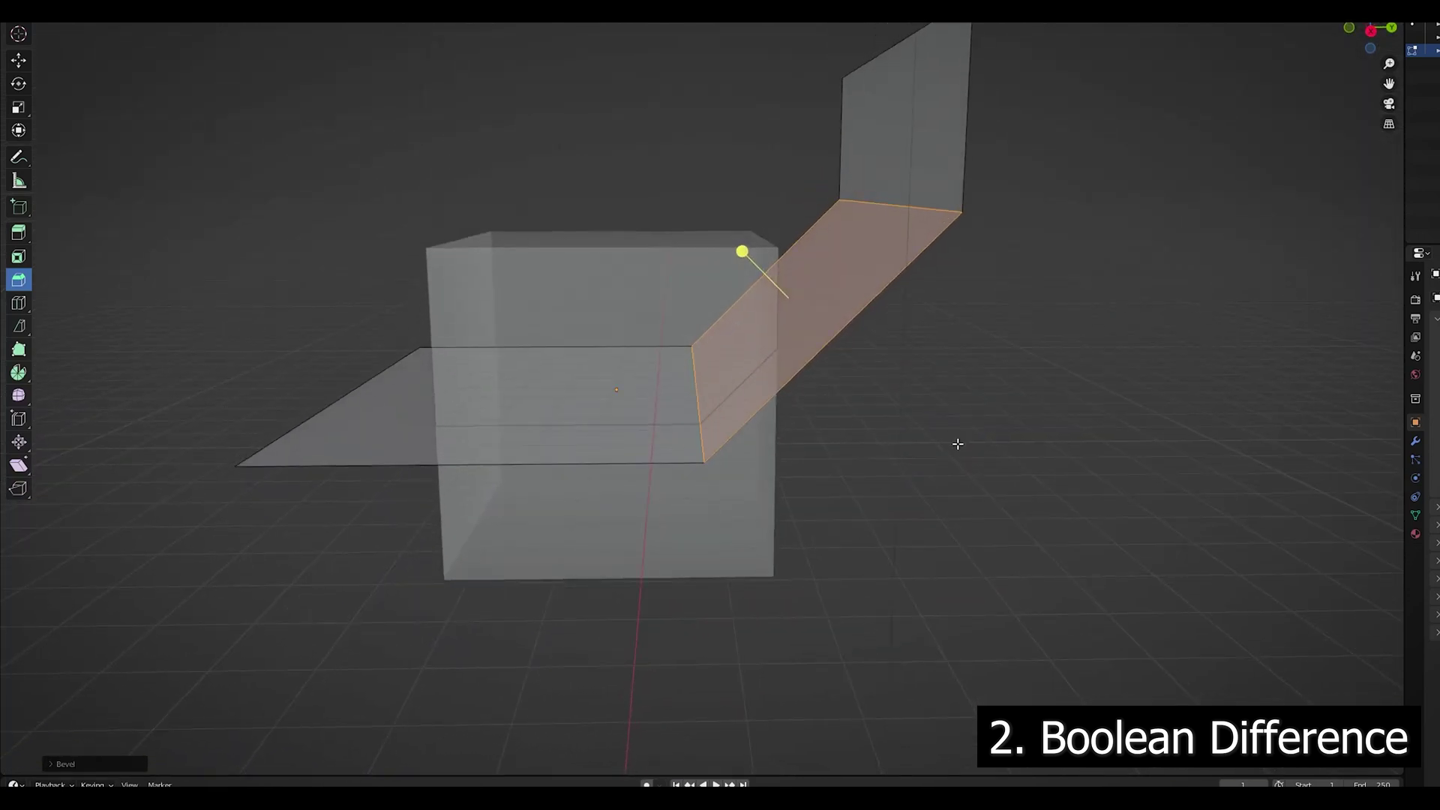
left_click(91, 762)
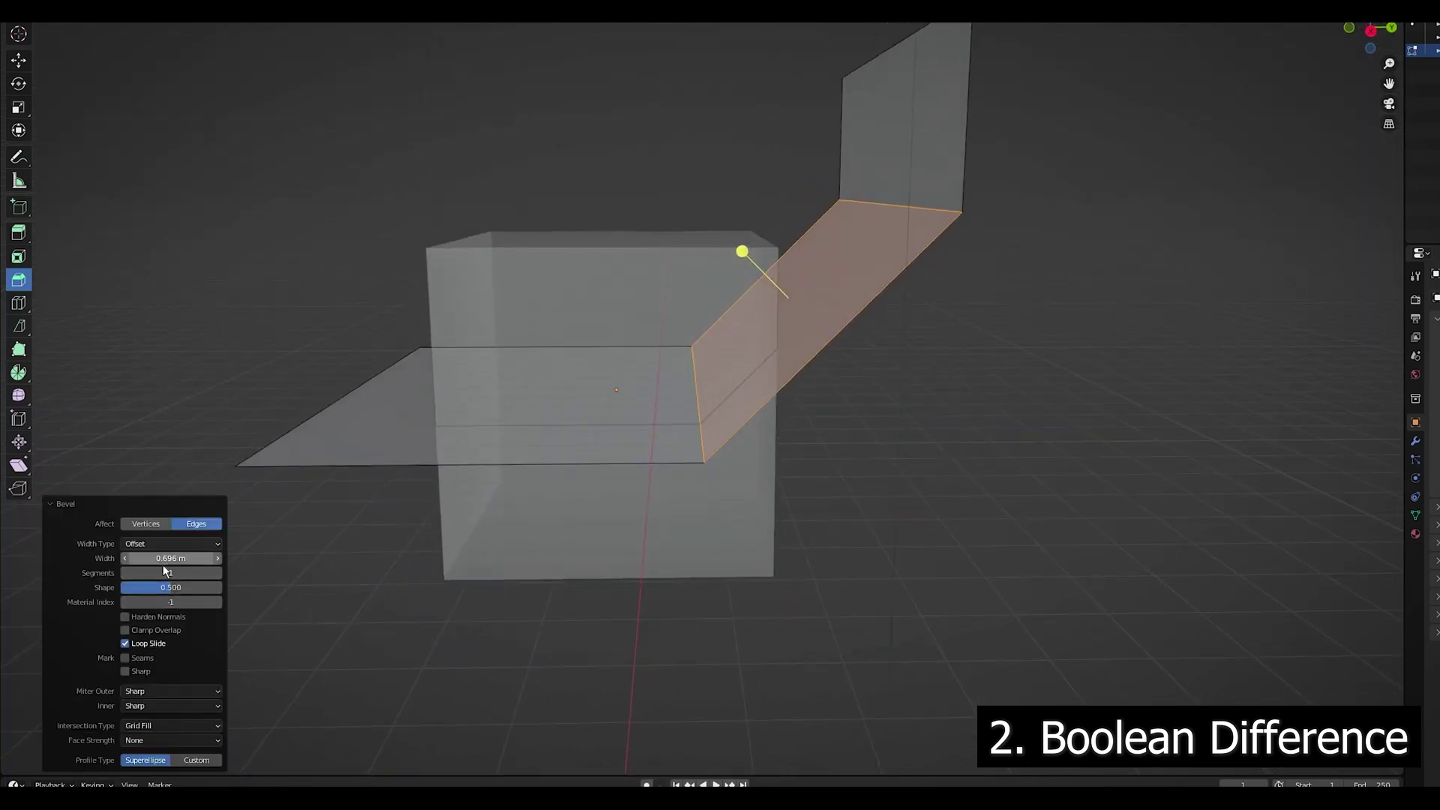
left_click_drag(166, 574, 195, 573)
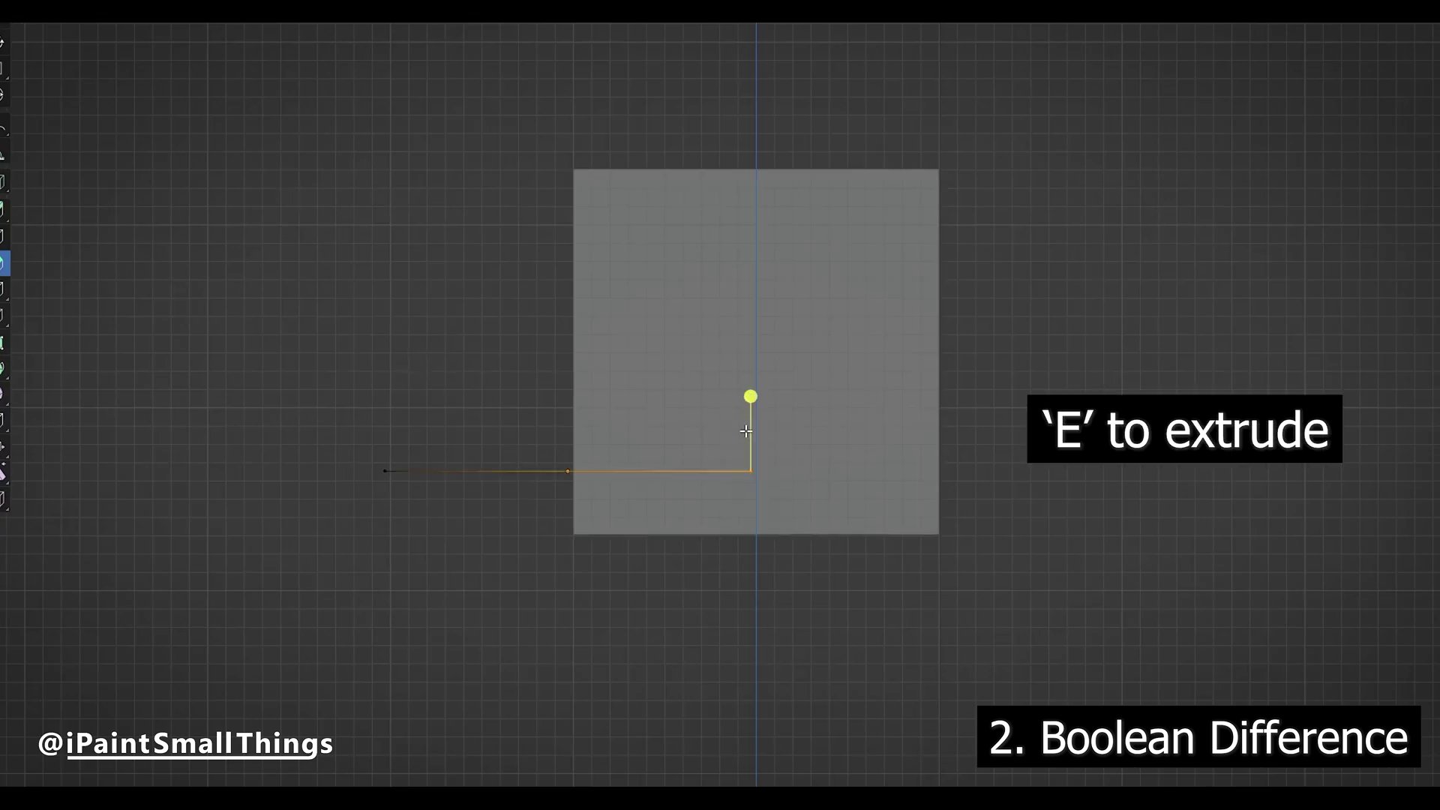
- Extrude the flat plane's end edge repeatedly into a zigzag profile running up through the cube
key("ctrl+z")
key("e")
left_click(820, 361)
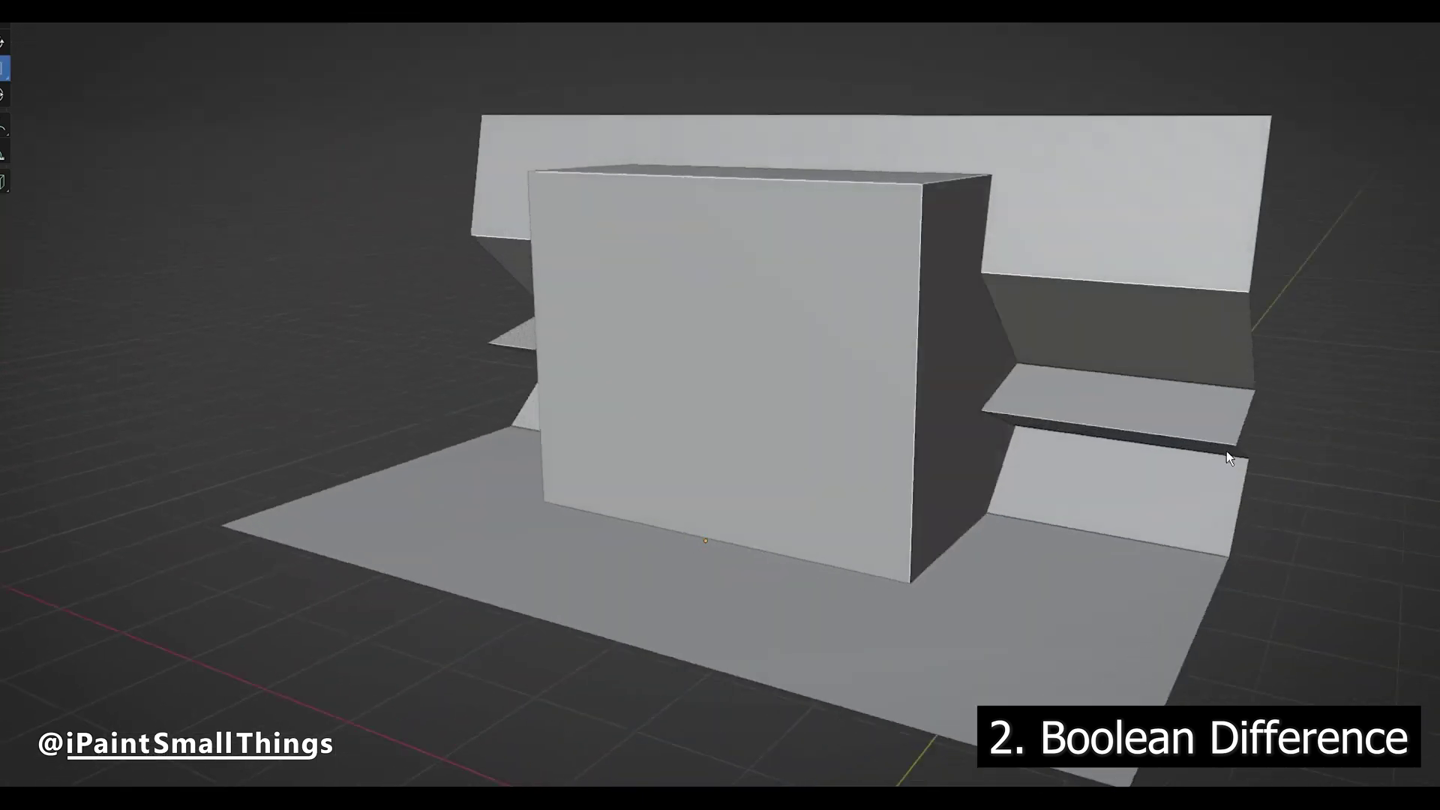
middle_click_drag(1226, 452, 1082, 432)
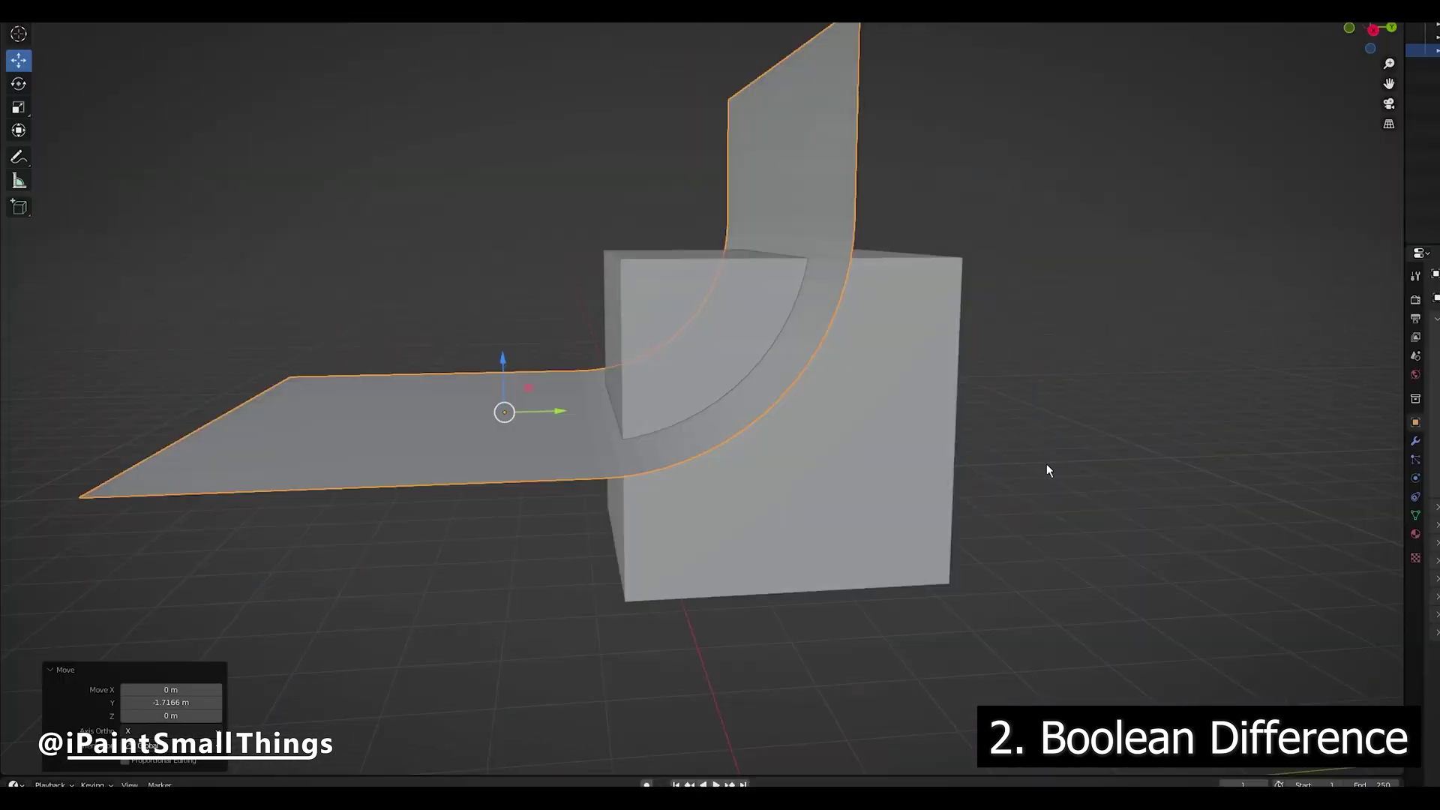
left_click(1043, 465)
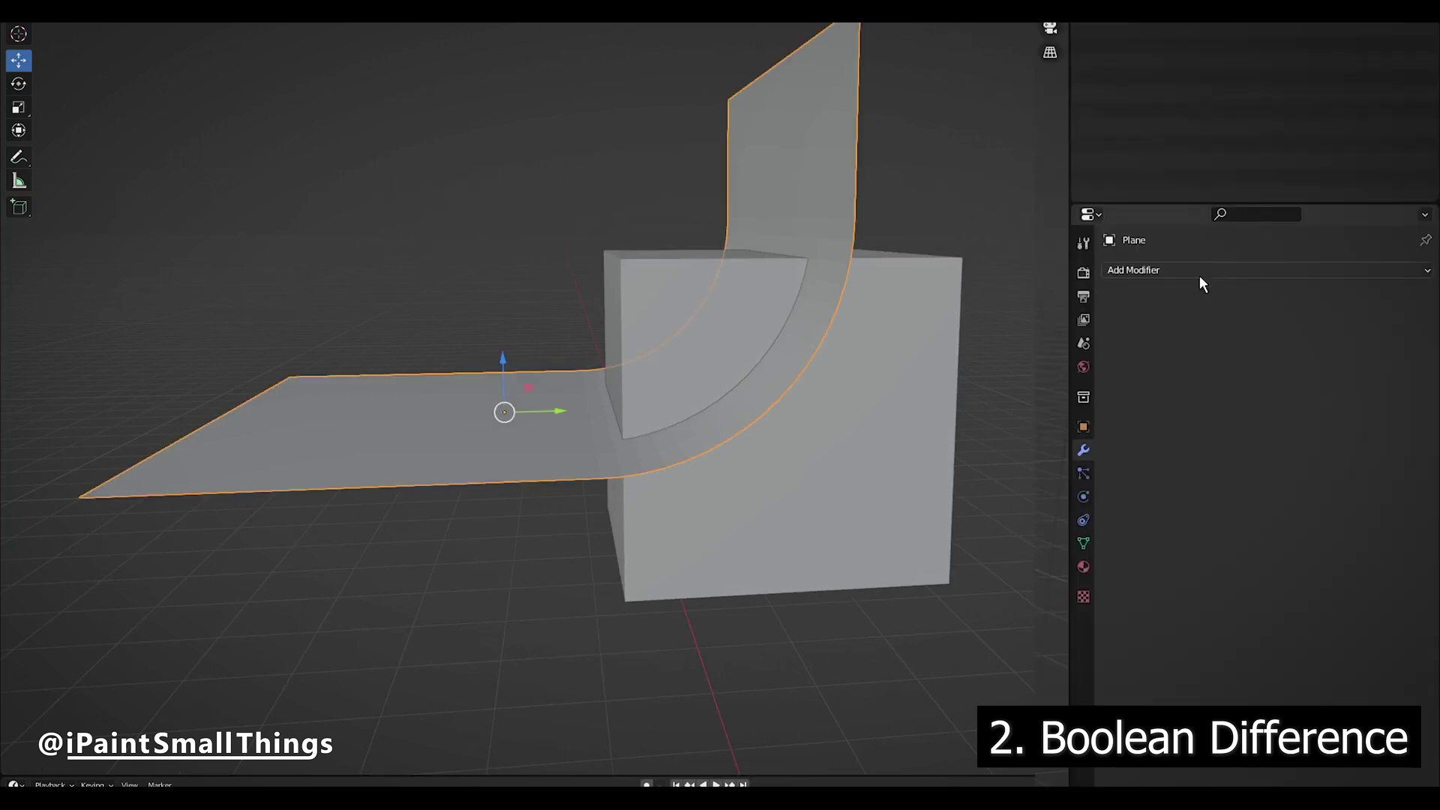
- Add a Solidify modifier to the curved plane, adjust its thickness to make a thin sheet, and apply it
left_click(1199, 272)
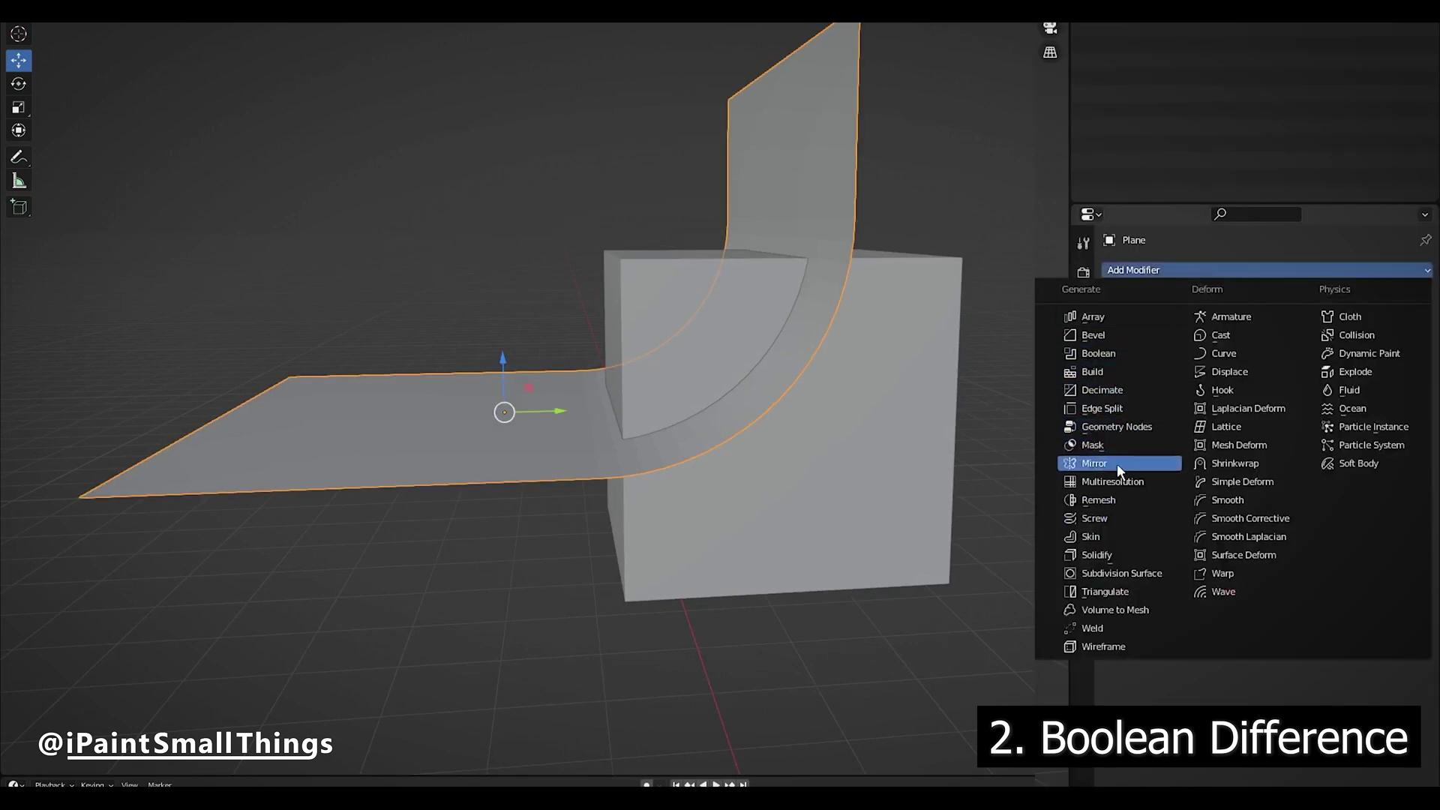
left_click(1112, 554)
mouse_move(1346, 342)
left_mouse_down()
mouse_move(1383, 342)
mouse_move(1361, 342)
left_mouse_up()
mouse_move(525, 405)
middle_mouse_down()
mouse_move(465, 405)
mouse_move(514, 405)
middle_mouse_up()
left_click(1384, 297)
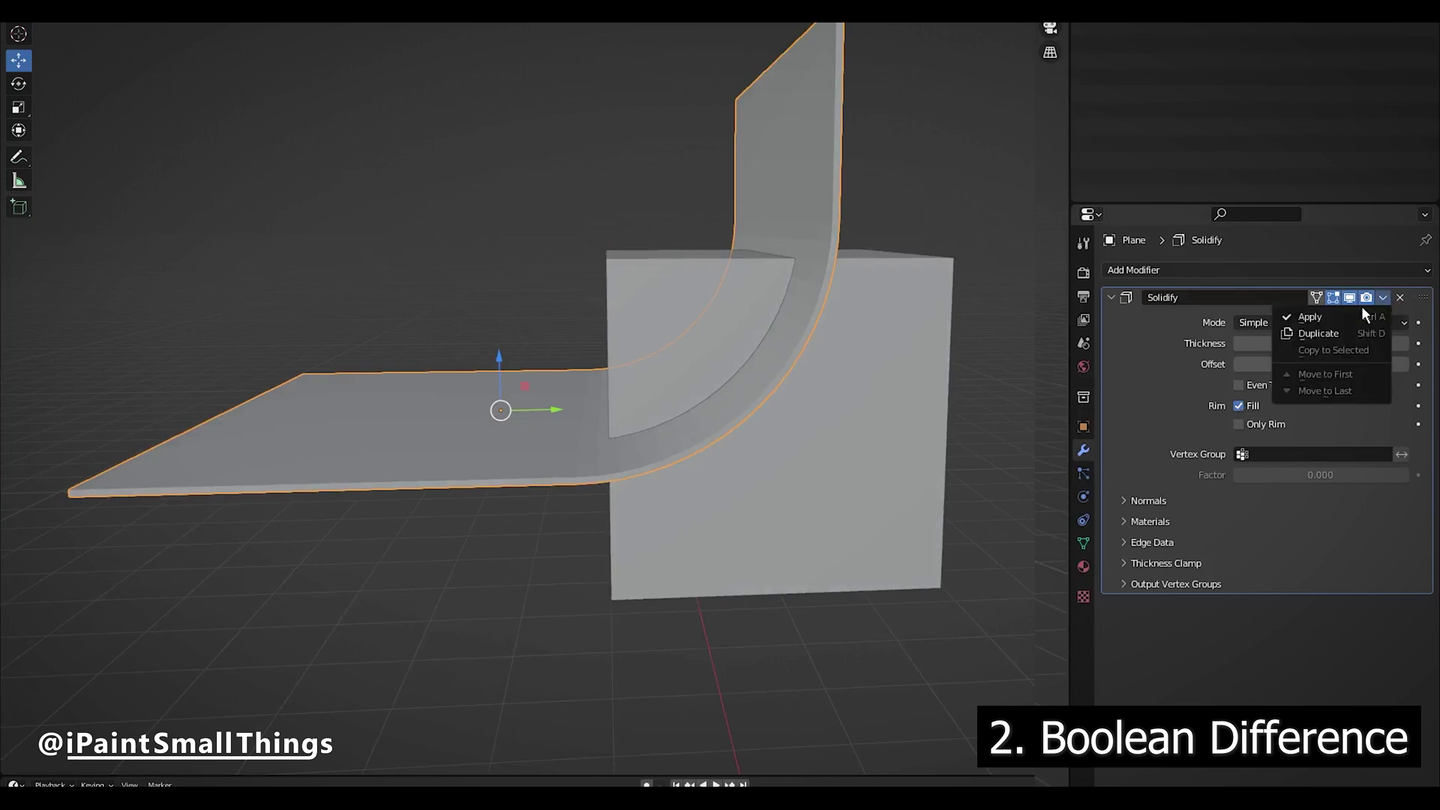
left_click(1330, 312)
- Cut the cube with a Boolean Difference modifier using Plane and the Exact solver, and apply the modifier
left_click(911, 381)
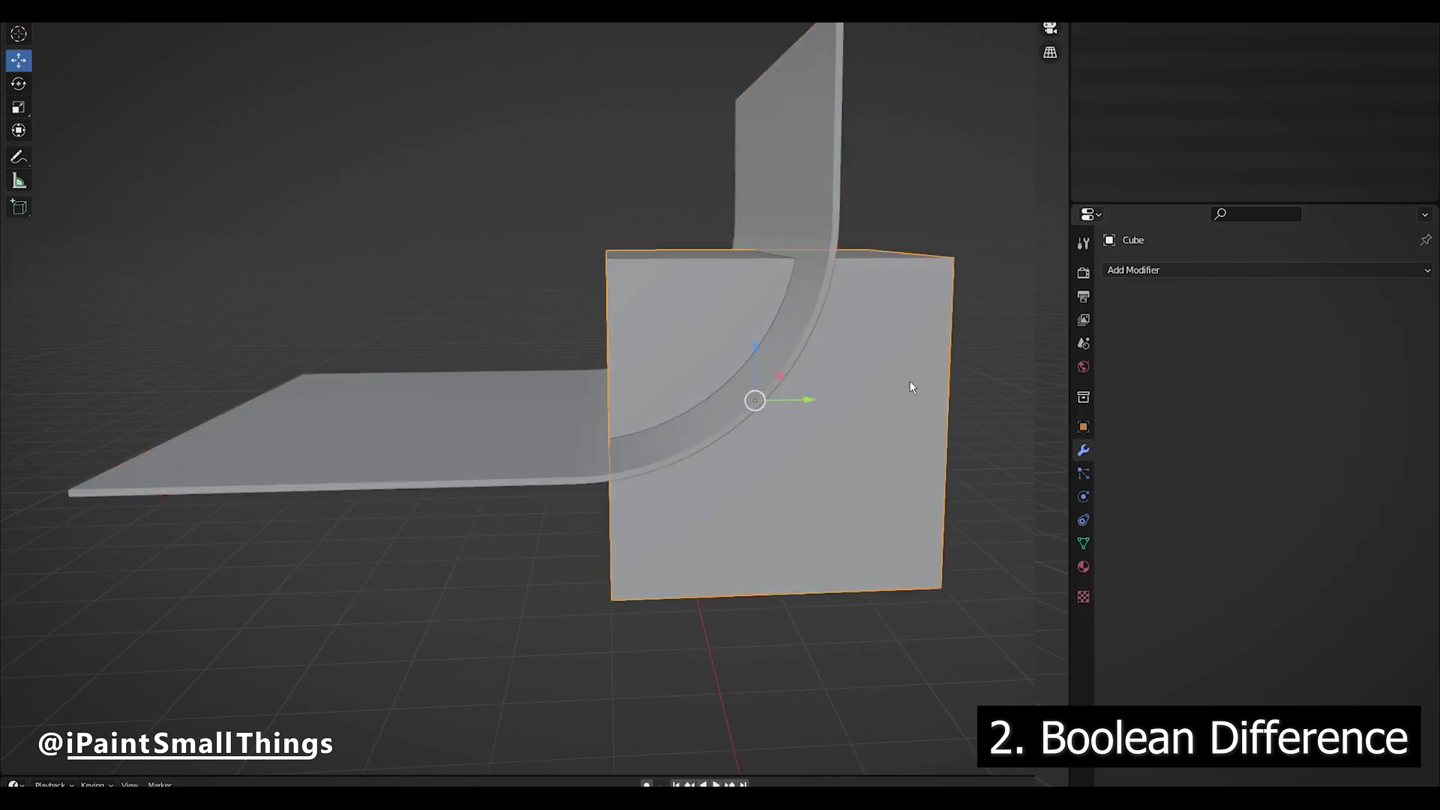
left_click(1188, 272)
left_click(1118, 353)
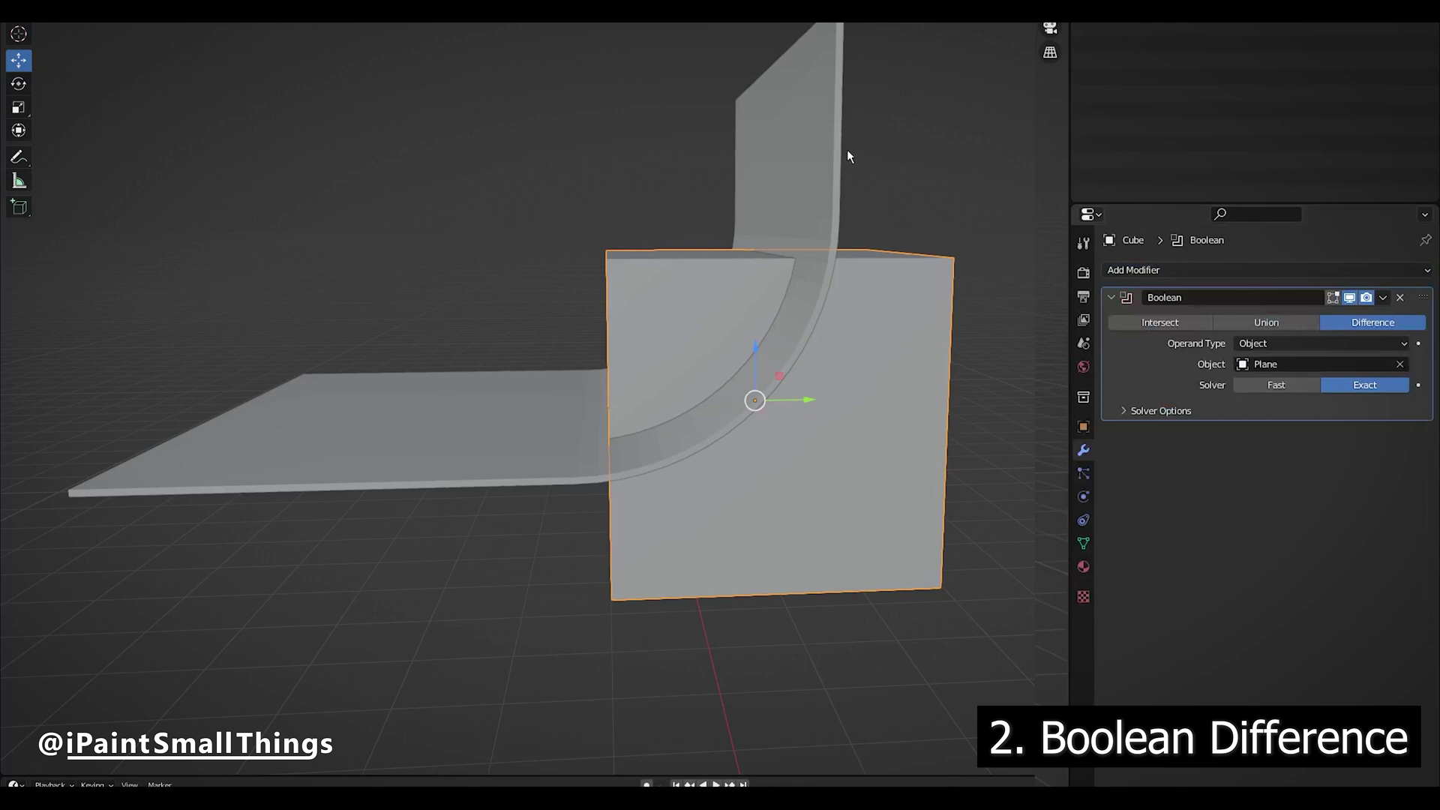
left_click(1384, 298)
left_click(1329, 314)
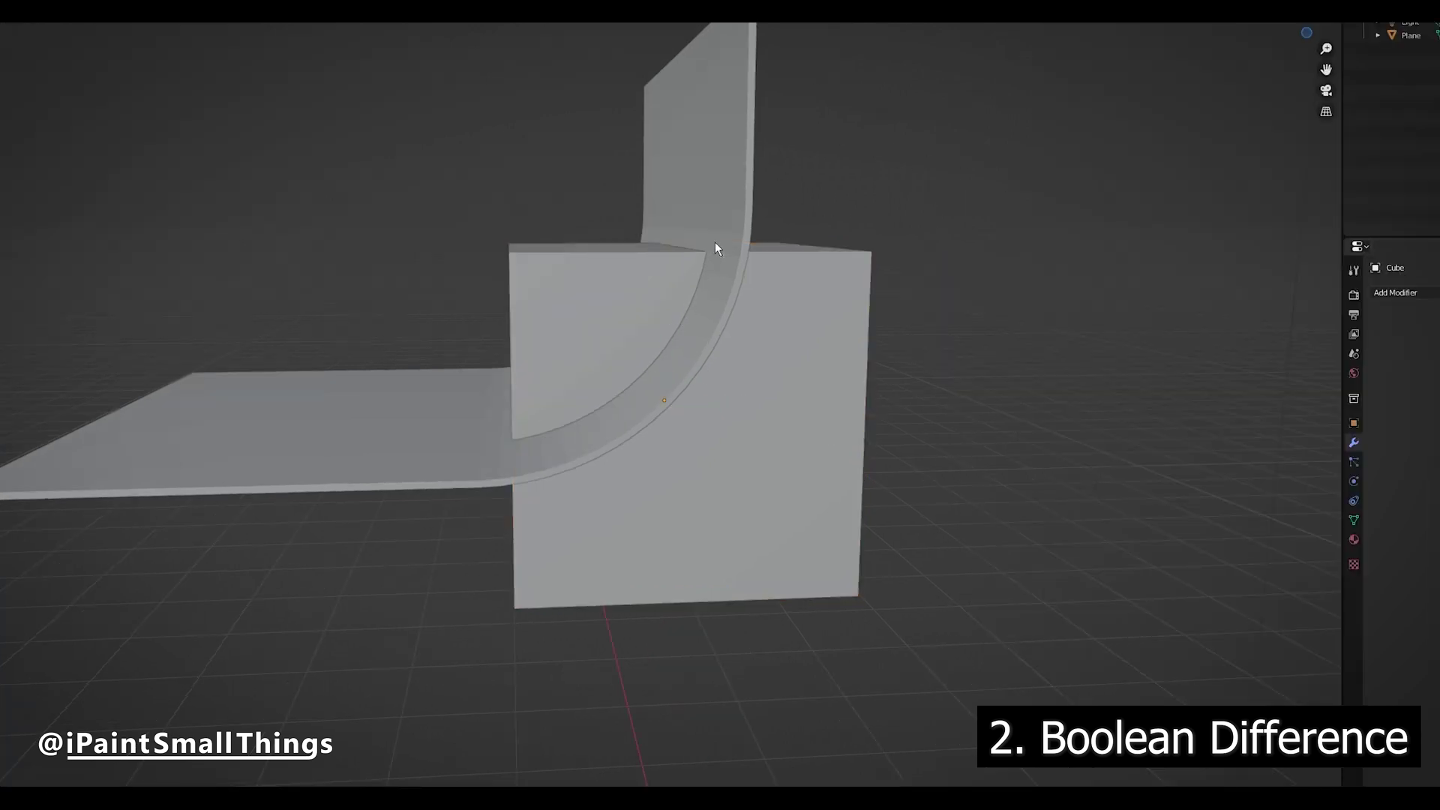
- Move the curved cutting sheet along the Y axis out of the cube and inspect the curved cut
left_click(719, 300)
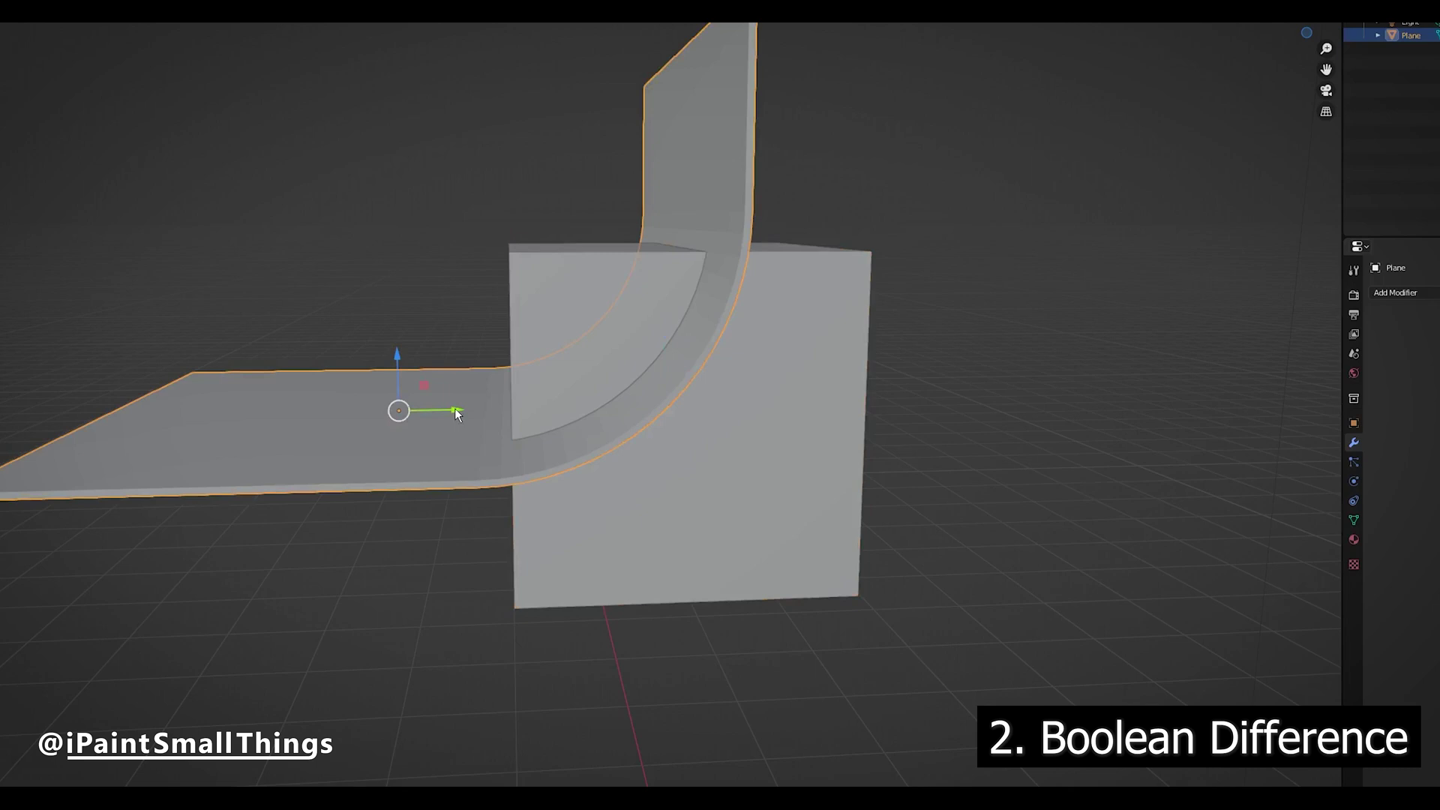
left_click_drag(454, 408, 151, 415)
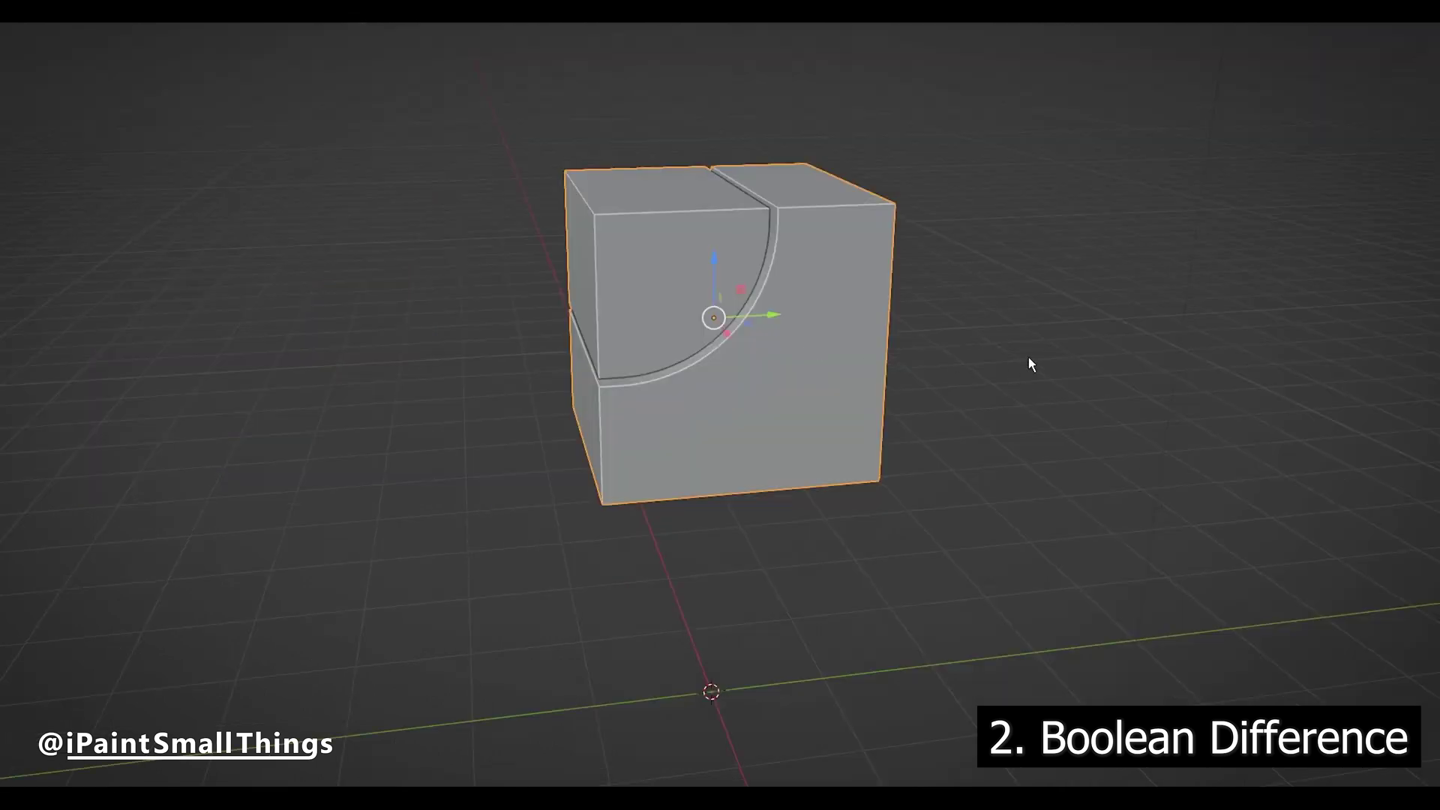
key("KP_1")
middle_click_drag(992, 327, 1021, 361)
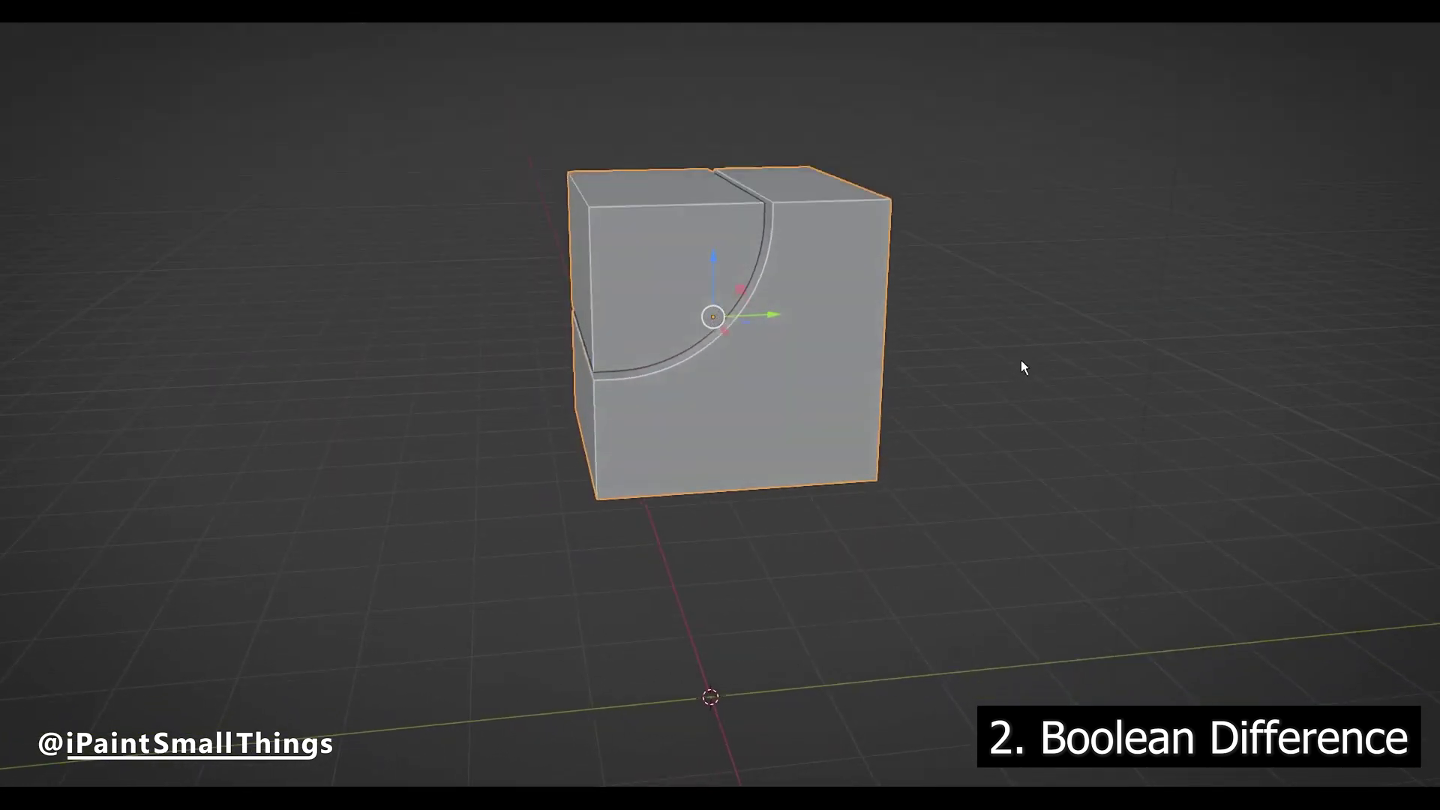
- Move the whole cut cube a short way along the Y axis and start moving it along Z
key("g")
key("y")
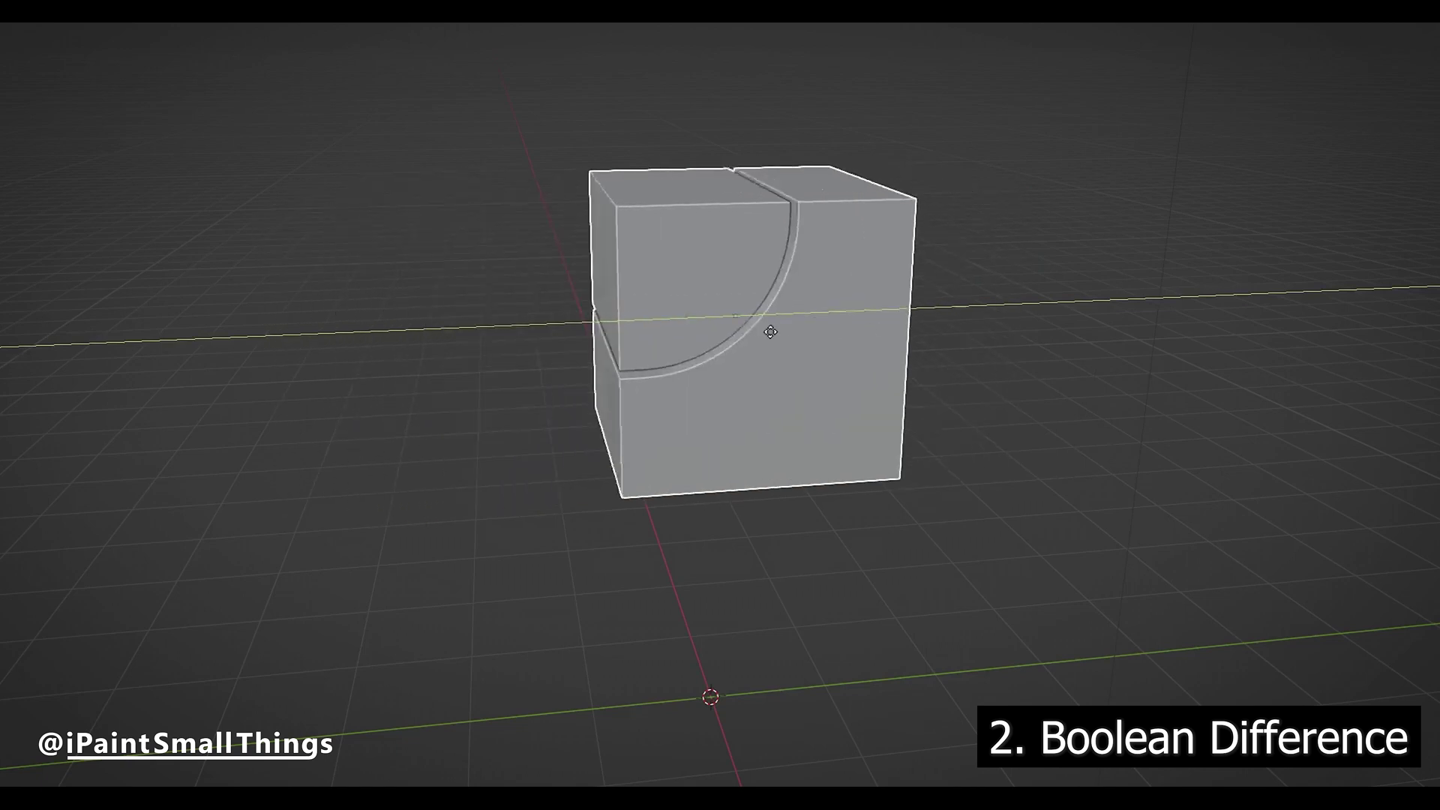
left_click(763, 331)
key("g")
key("z")
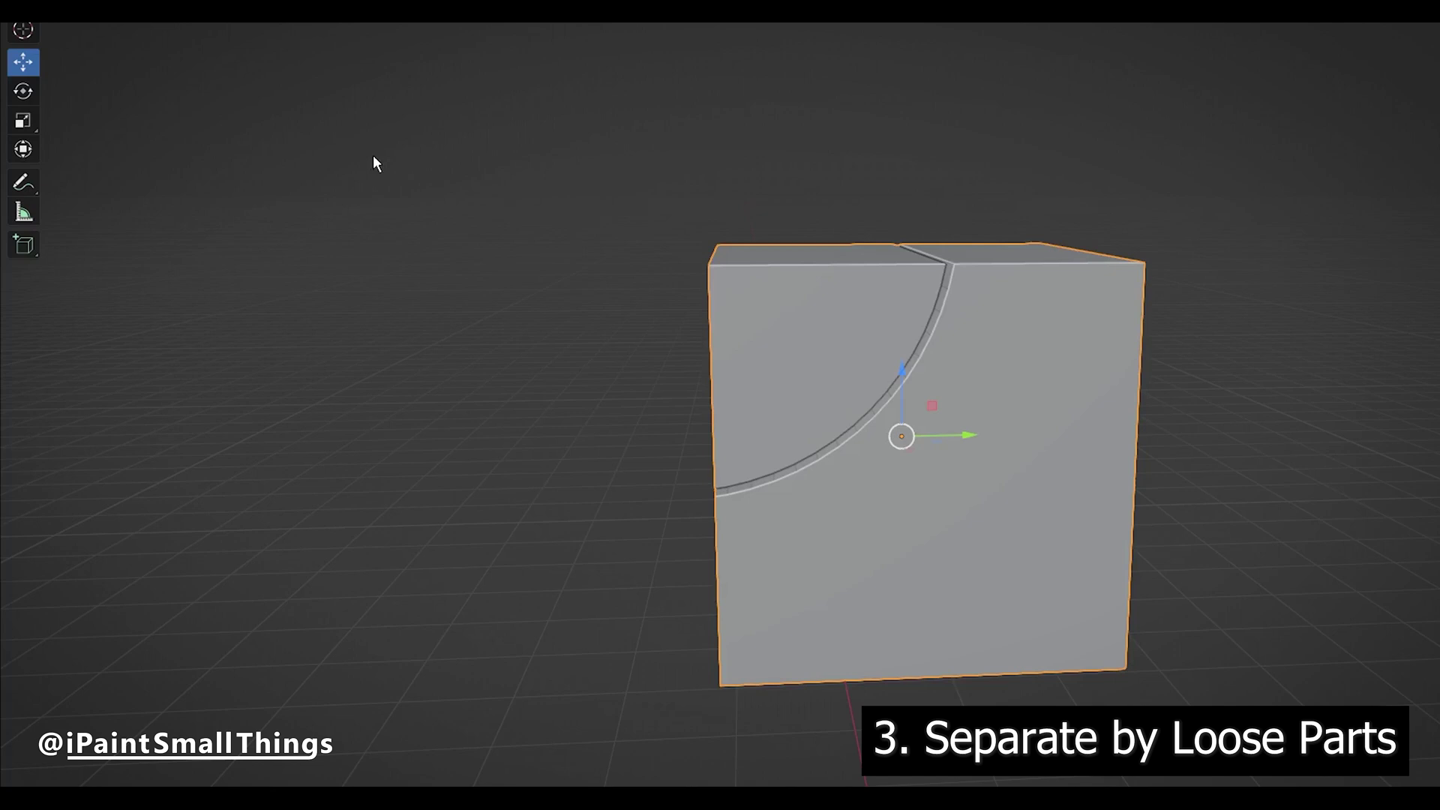
- Separate the cut cube's mesh by loose parts in Edit Mode and return to Object Mode
key("Tab")
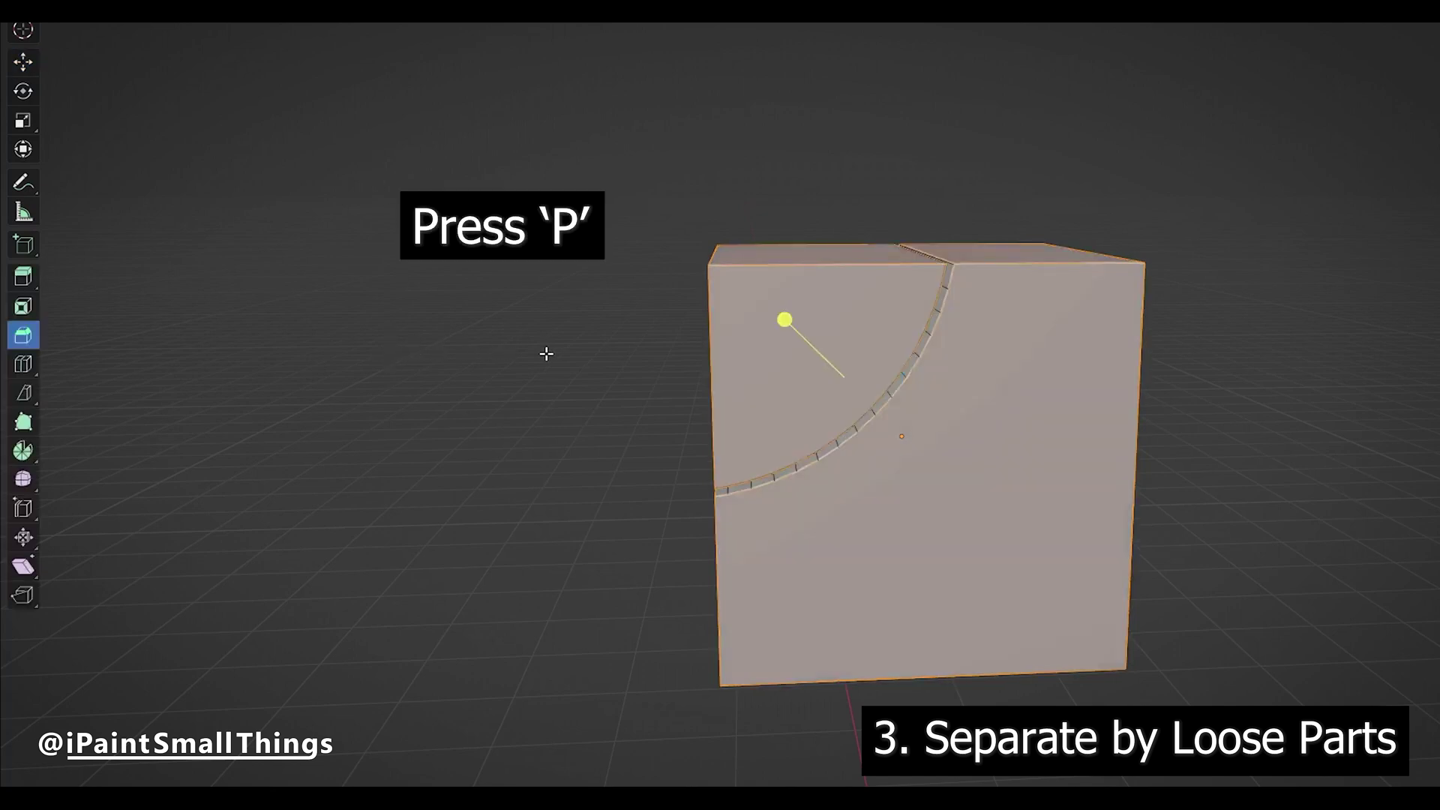
key("p")
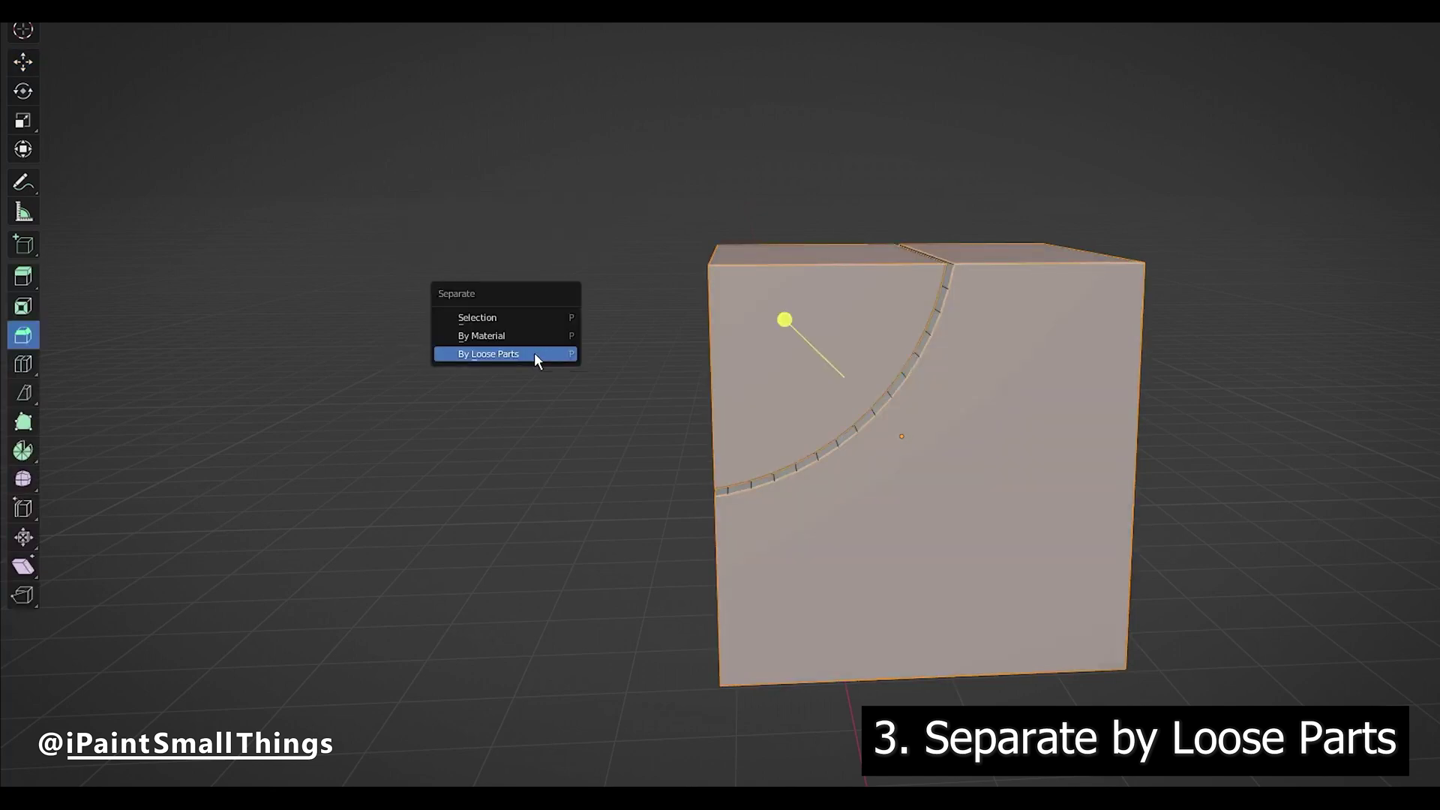
left_click(534, 354)
key("Tab")
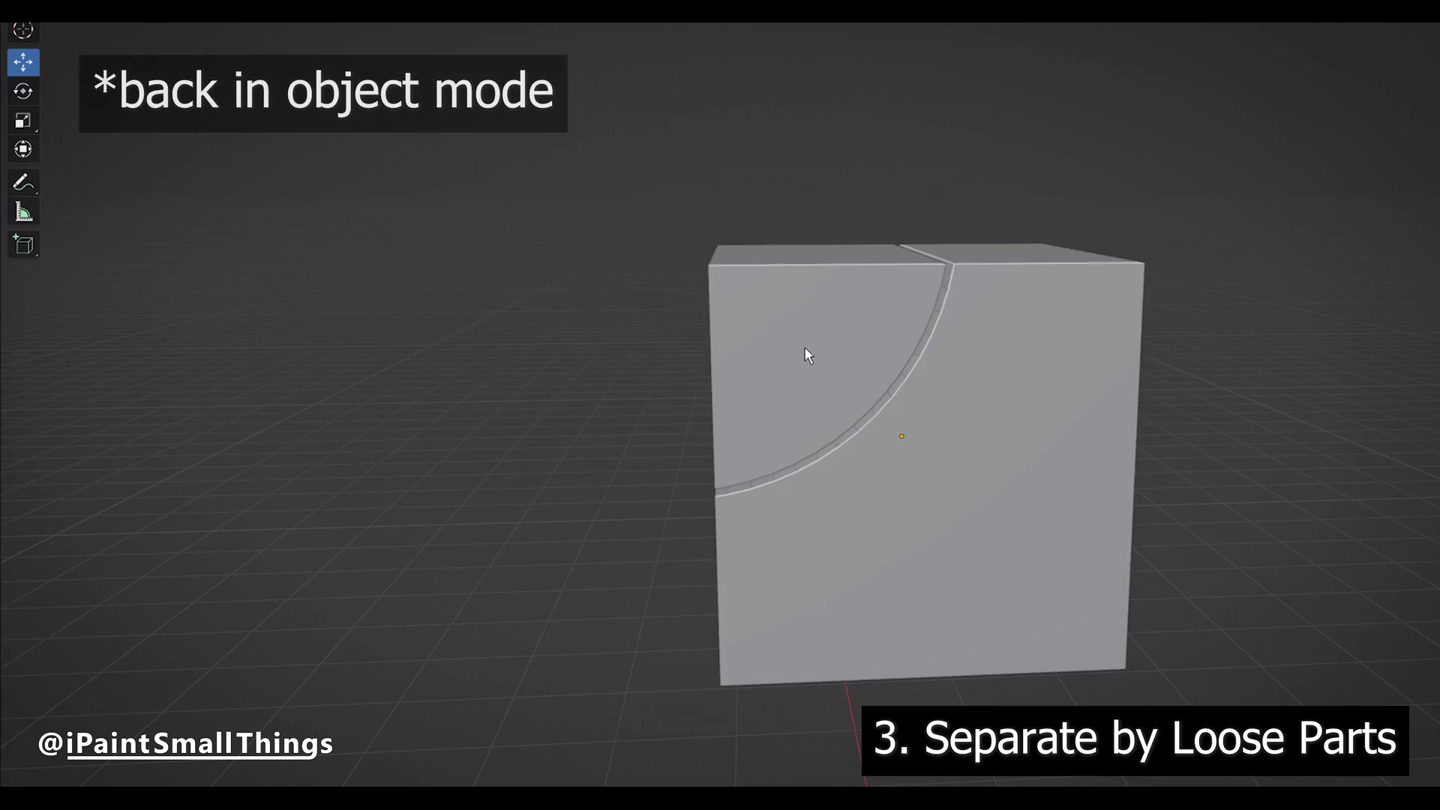
- Move the curved corner piece along the Y axis away from the larger piece and deselect it
left_click(807, 353)
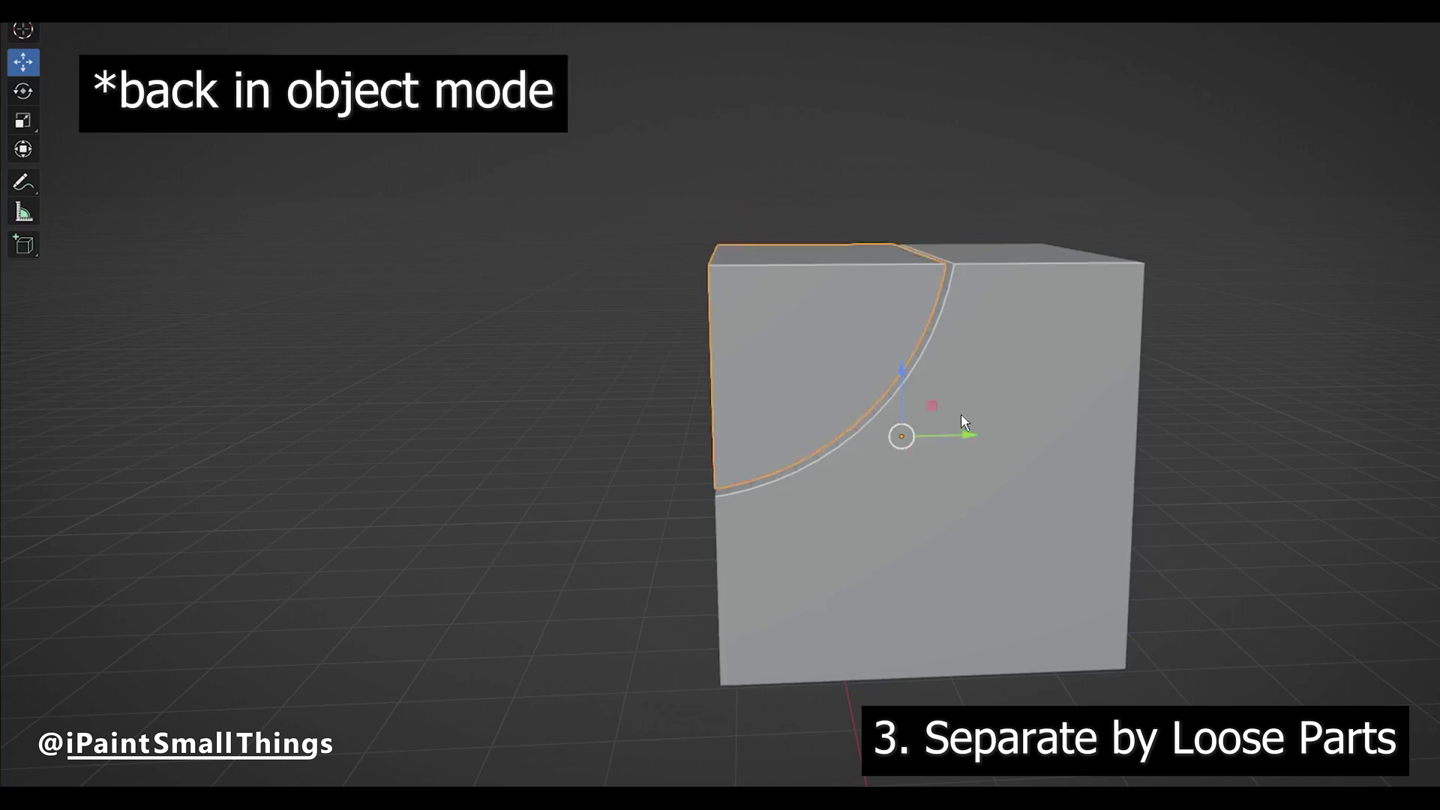
left_click_drag(968, 432, 723, 437)
left_click(1320, 521)
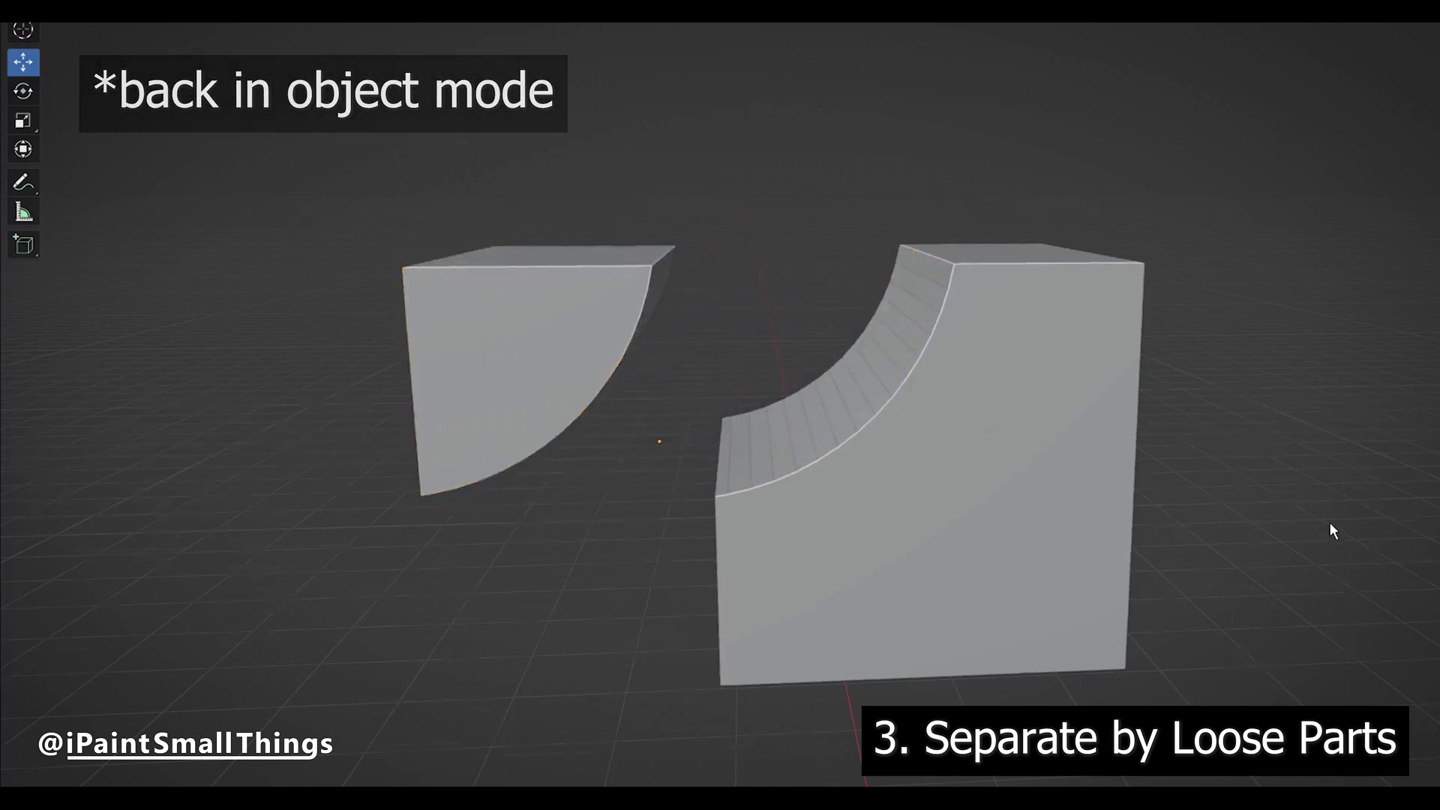
- Undo the move that lifted the tentacles above the round base and clear the selection
mouse_move(1330, 523)
middle_mouse_down()
mouse_move(1363, 491)
mouse_move(1424, 514)
mouse_move(1392, 563)
mouse_move(1271, 533)
mouse_move(1388, 534)
mouse_move(1274, 528)
mouse_move(1384, 535)
mouse_move(1305, 535)
middle_mouse_up()
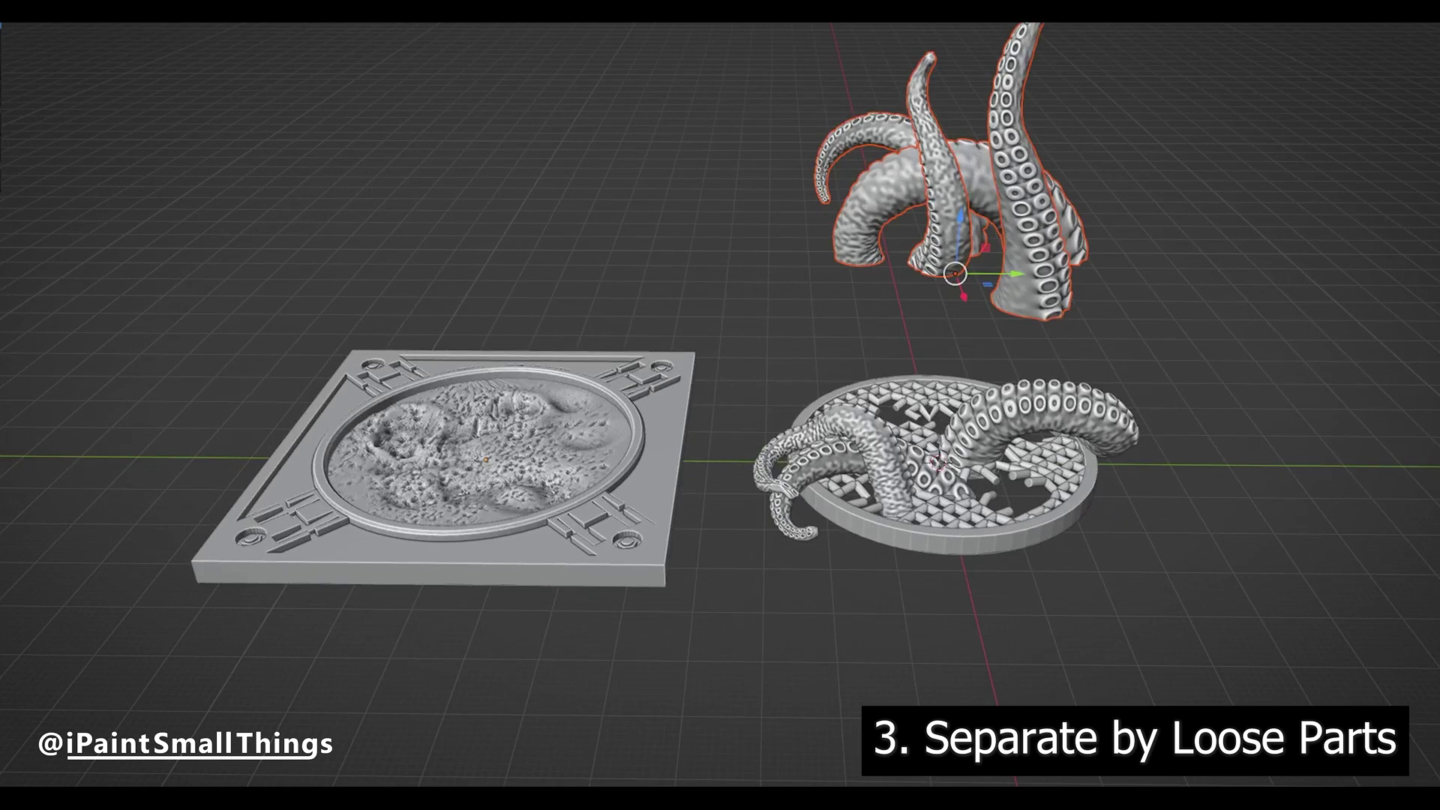
key("ctrl+z")
key("ctrl+z")
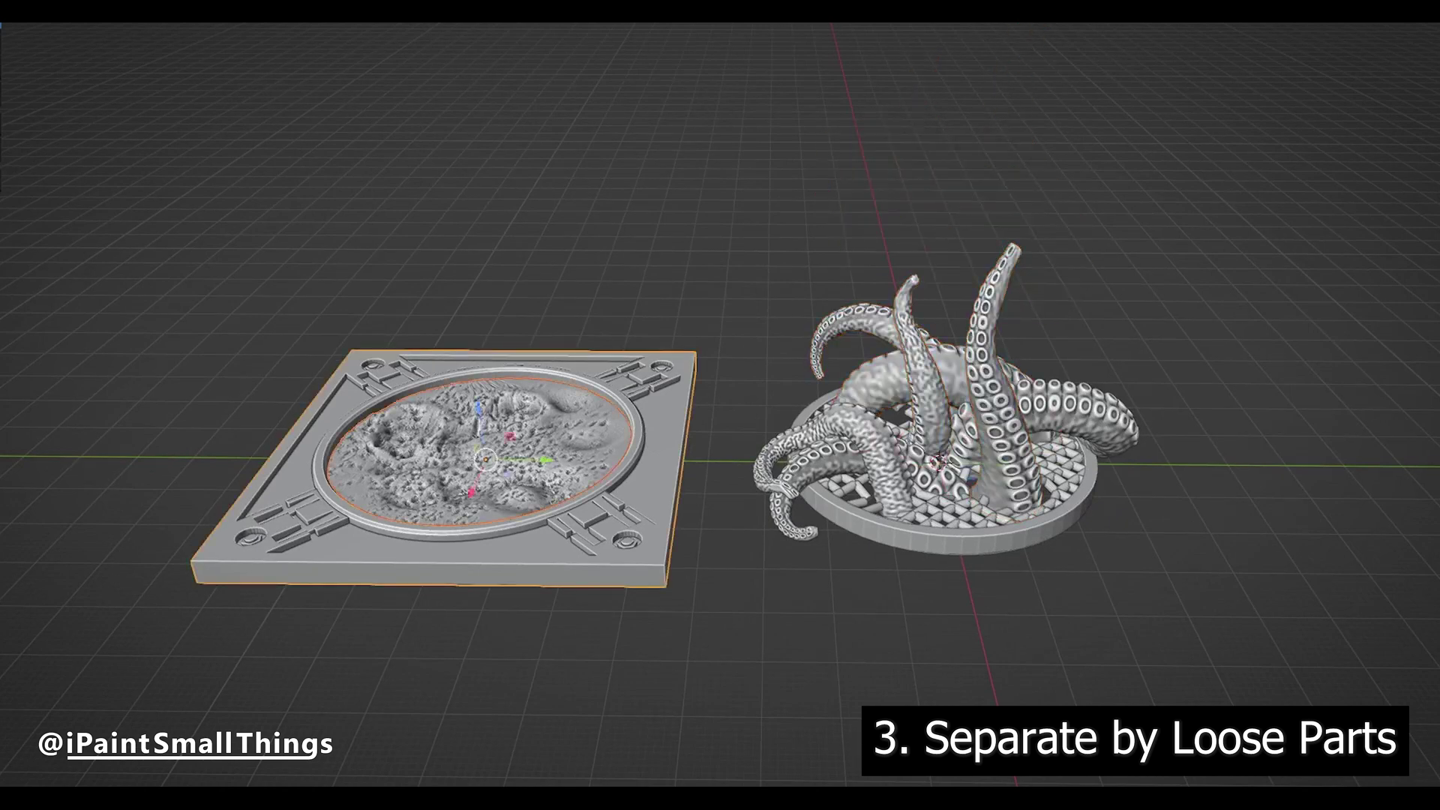
key("alt+g")
key("alt+a")
middle_click_drag(1380, 660, 932, 700)
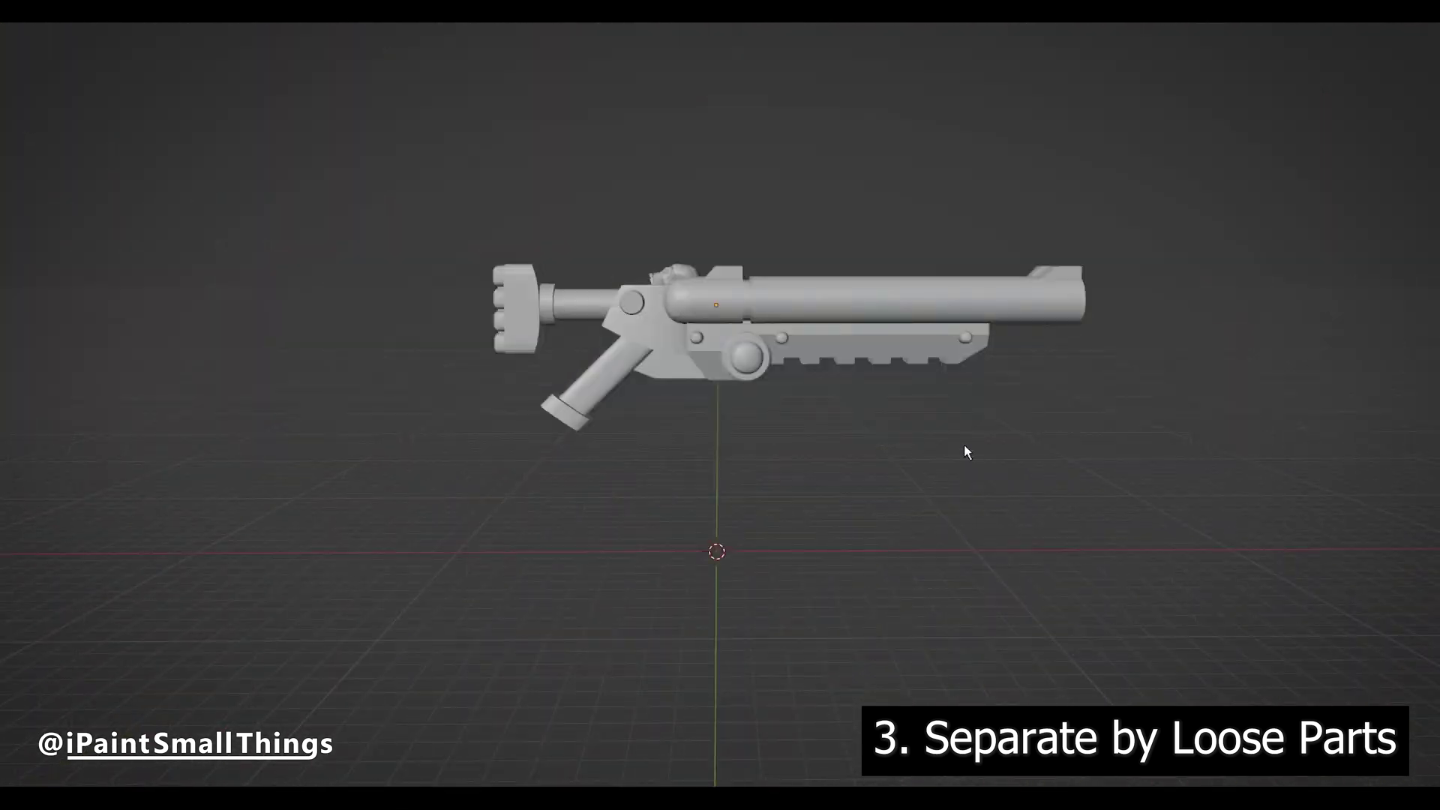
- Separate the gun into loose parts and delete its barrels, the toothed under-barrel piece and the stray rivets in front of the body
left_click(938, 339)
key("Tab")
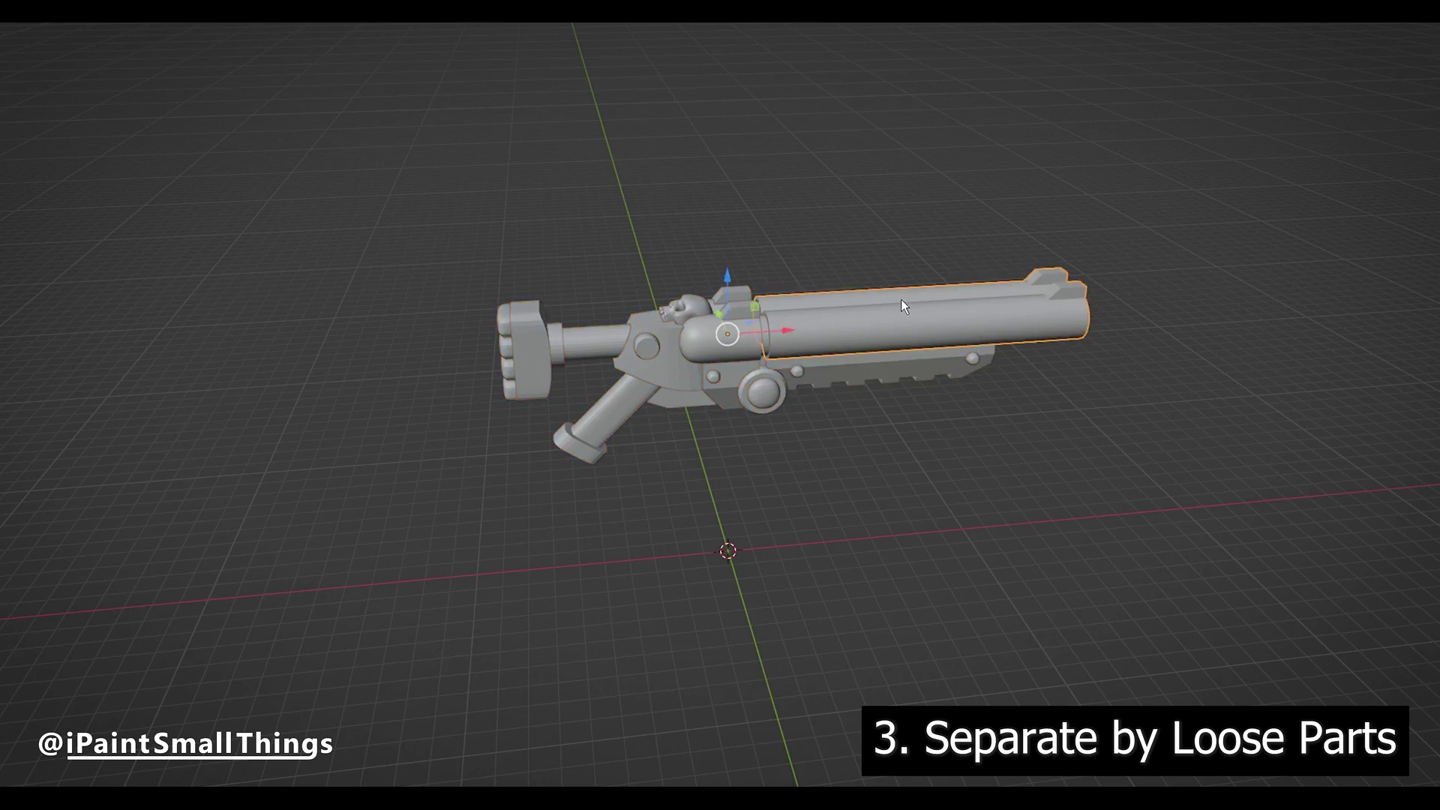
key("Delete")
left_click(894, 372)
key("Delete")
left_click_drag(1009, 418, 974, 348)
key("Delete")
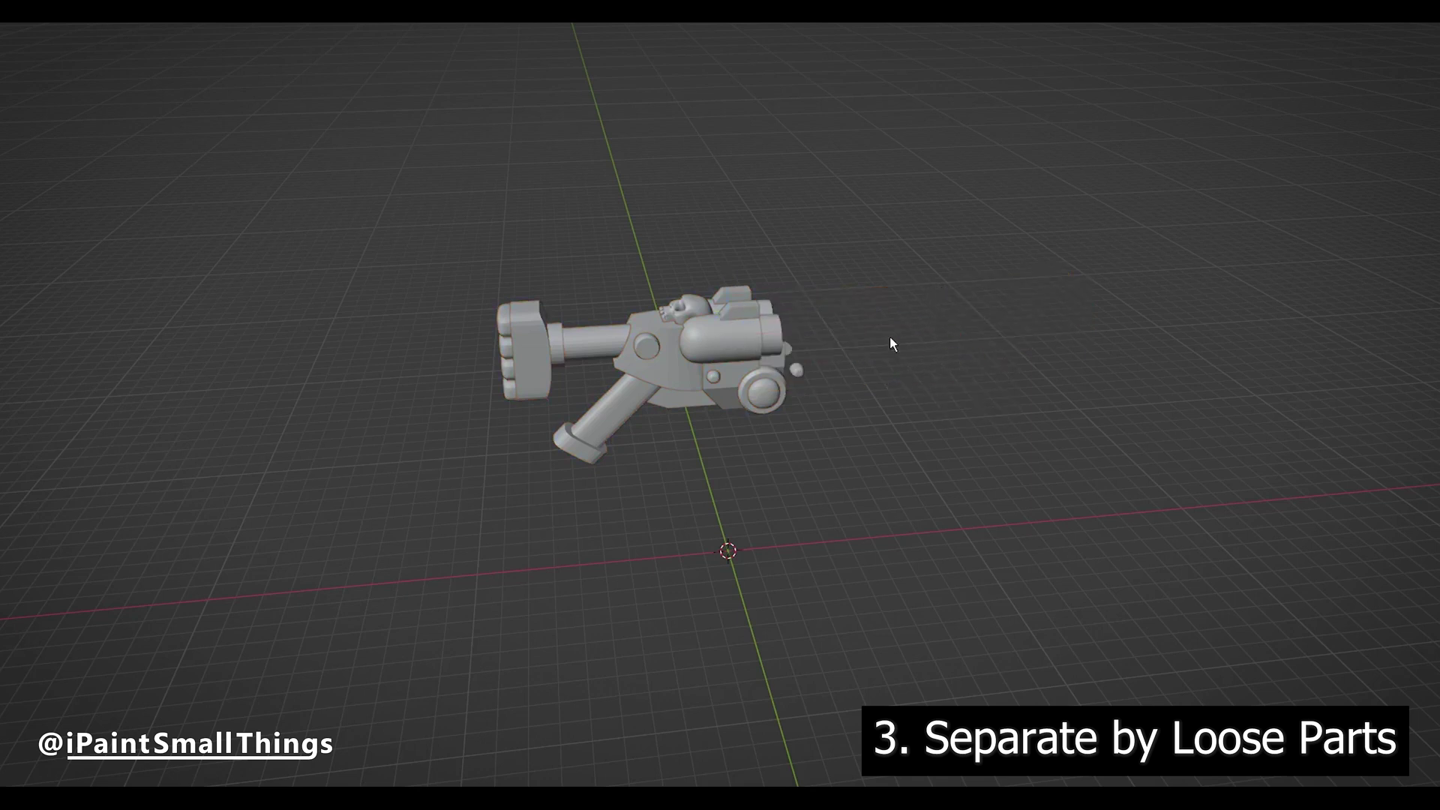
left_click_drag(793, 334, 792, 332)
key("Delete")
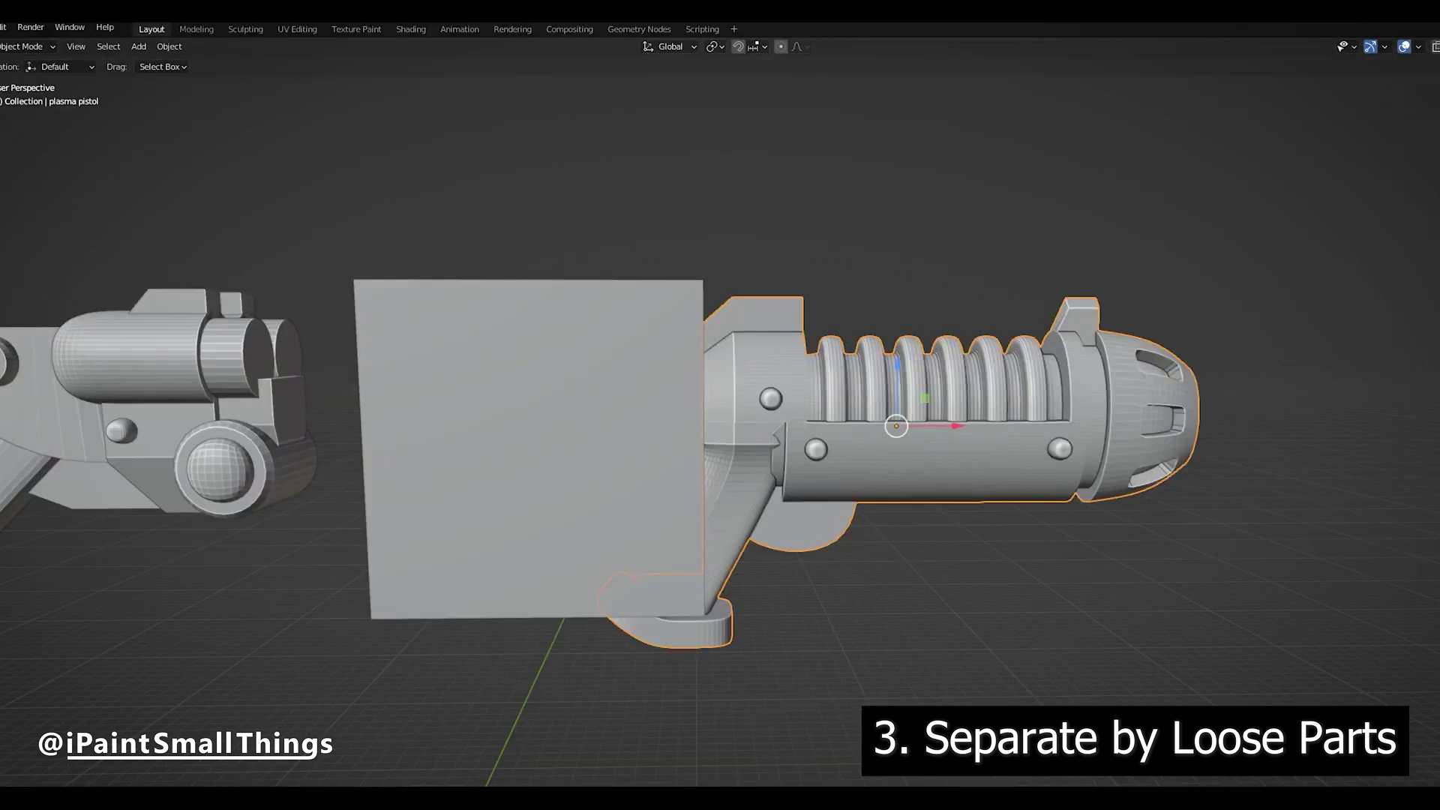
- Move the cube along Z over the plasma pistol's grip, cut the grip away with Boolean Difference, and delete the cube
left_click(565, 405)
key("g")
key("z")
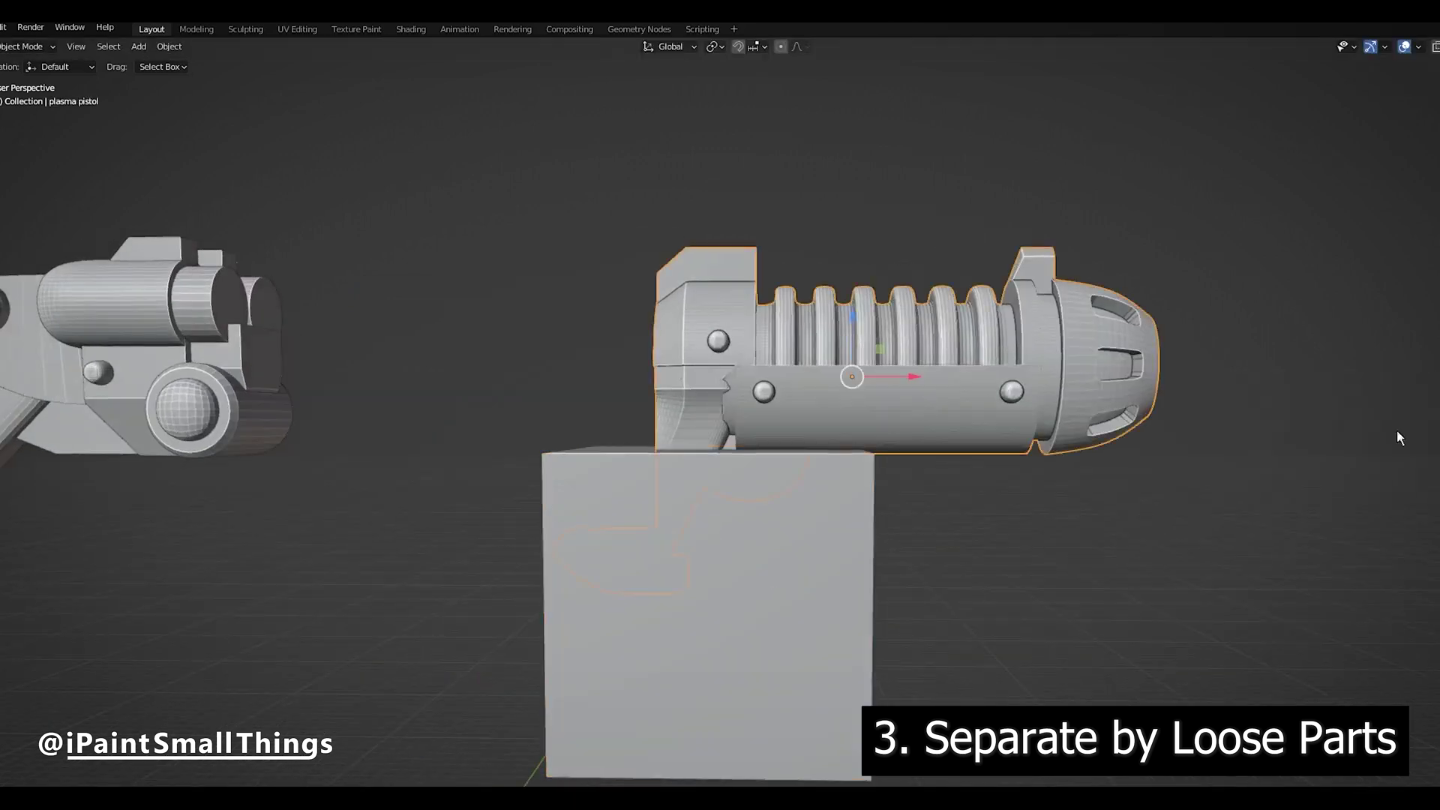
left_click(1436, 423)
left_click(1436, 505)
left_click(773, 566)
key("Delete")
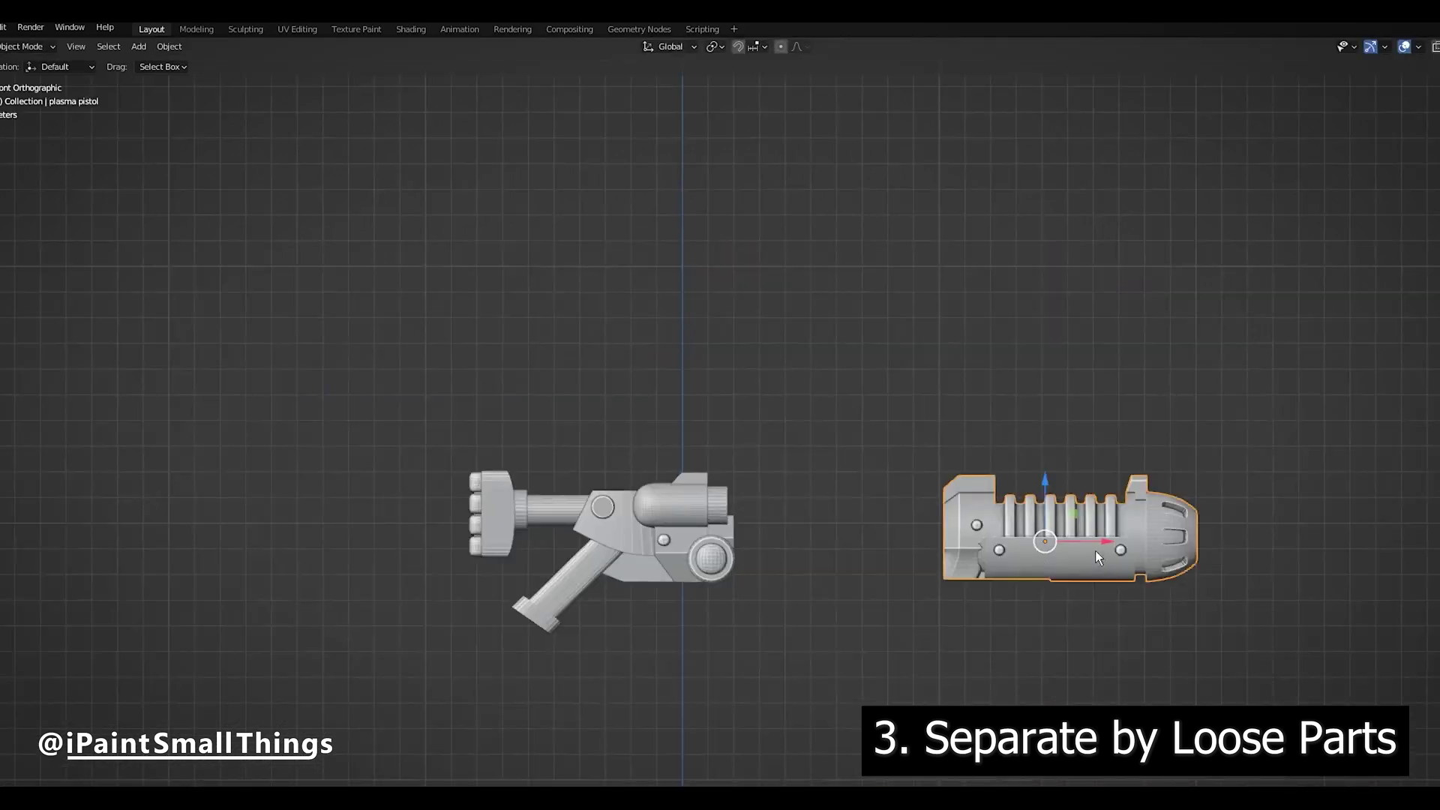
- Move the plasma pistol's front section onto the open end of the gun body and select all parts of the combined gun
key("g")
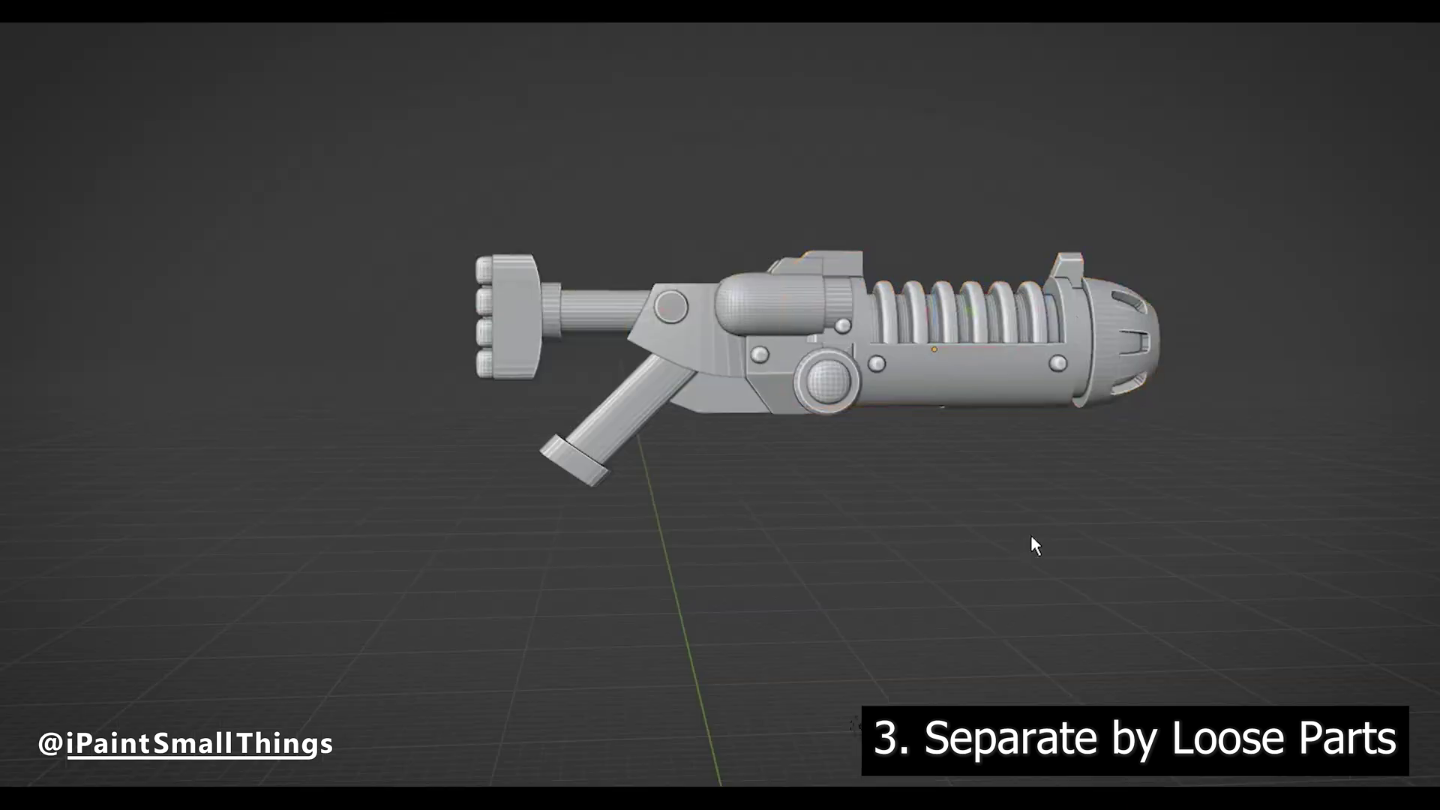
left_click_drag(1082, 540, 395, 133)
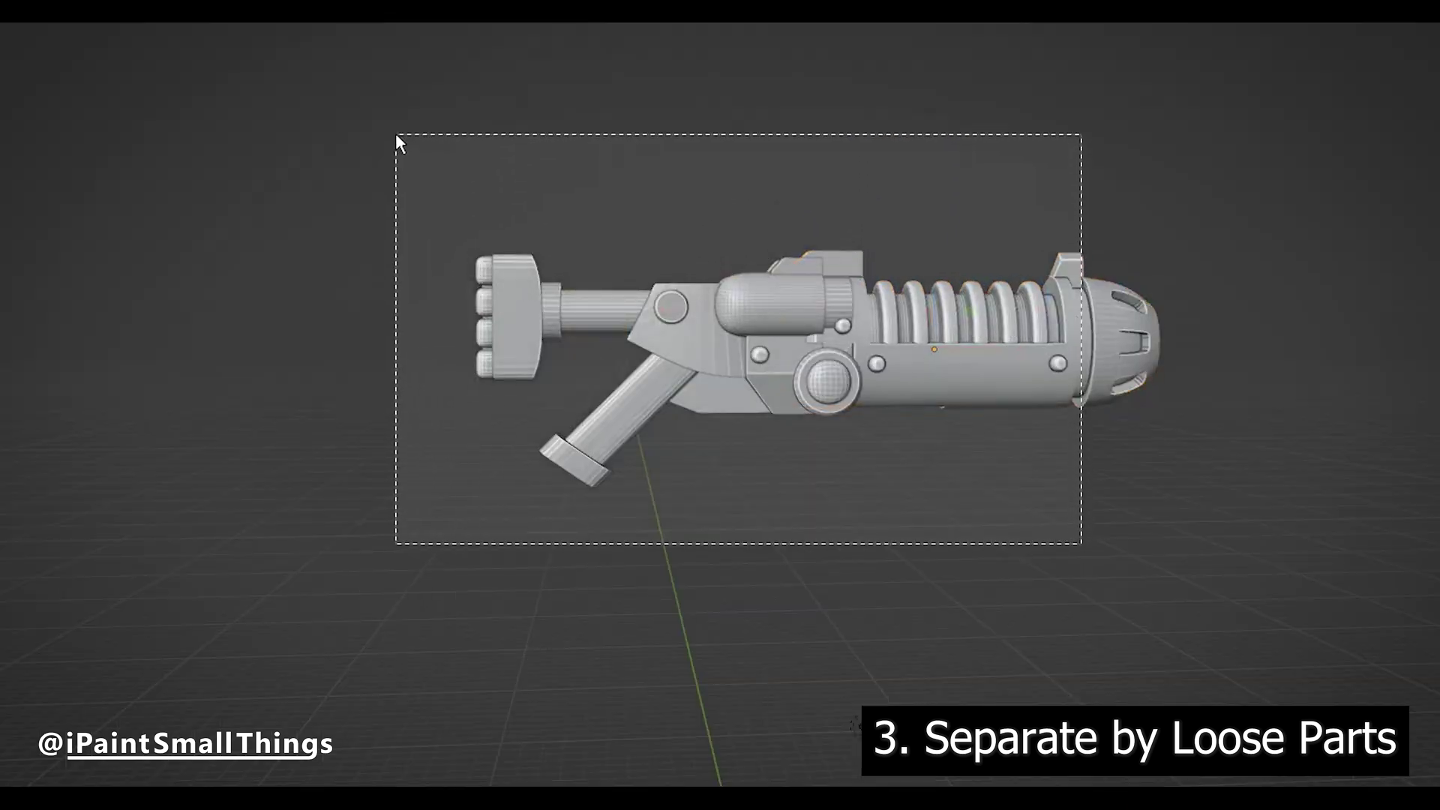
right_click(797, 338)
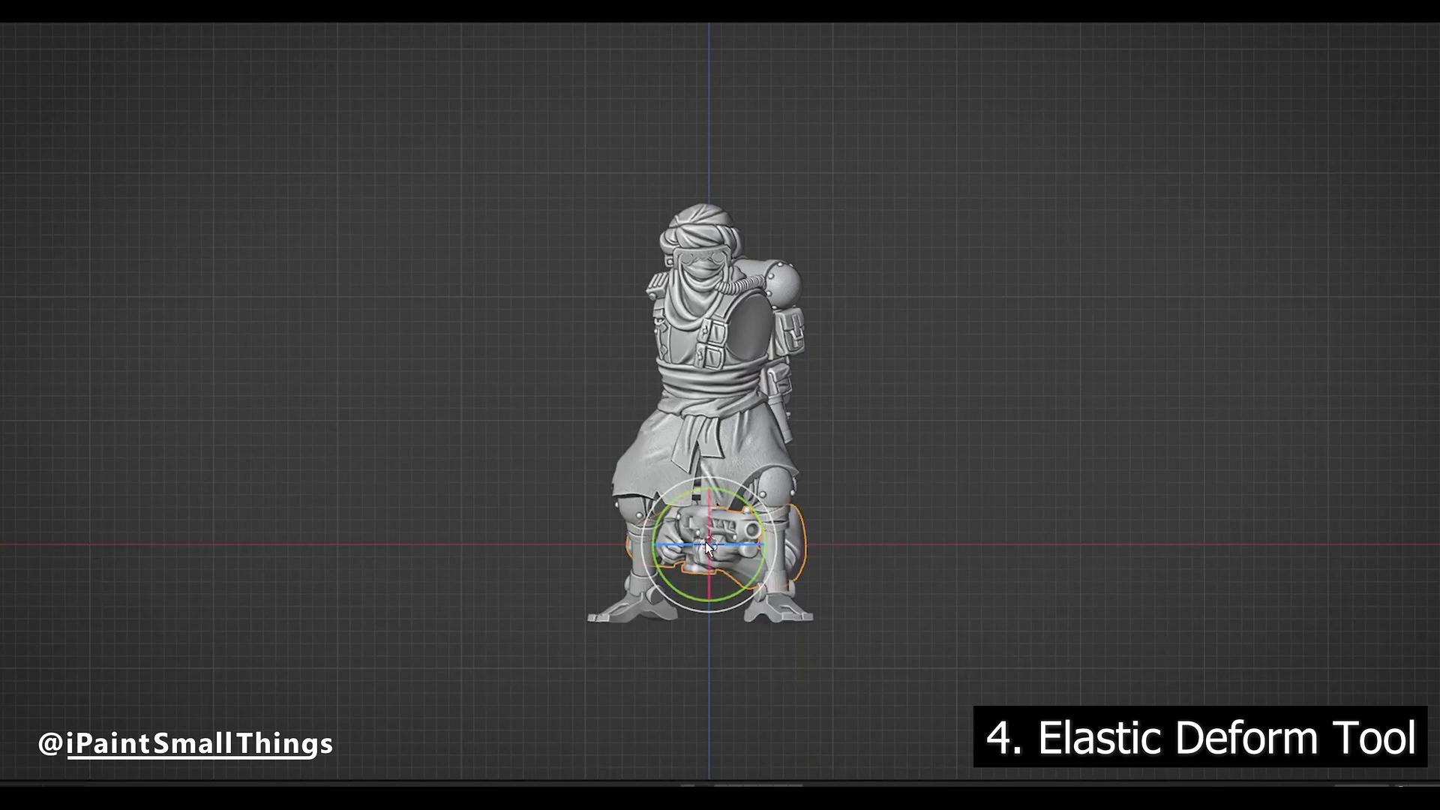
- Move the rifle-holding arms up onto the scout's torso and check the fit at both shoulders
key("g")
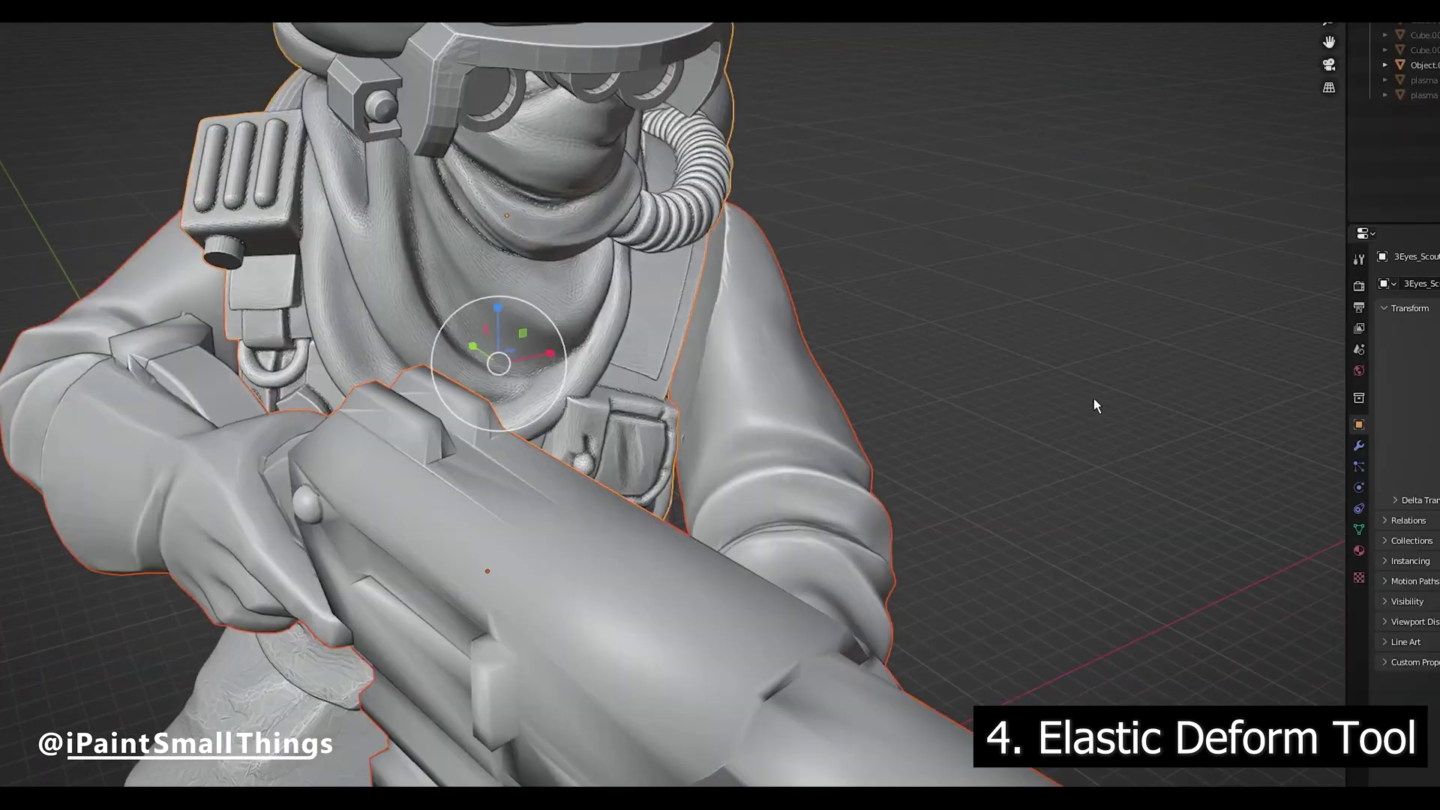
middle_click_drag(1093, 398, 1346, 395)
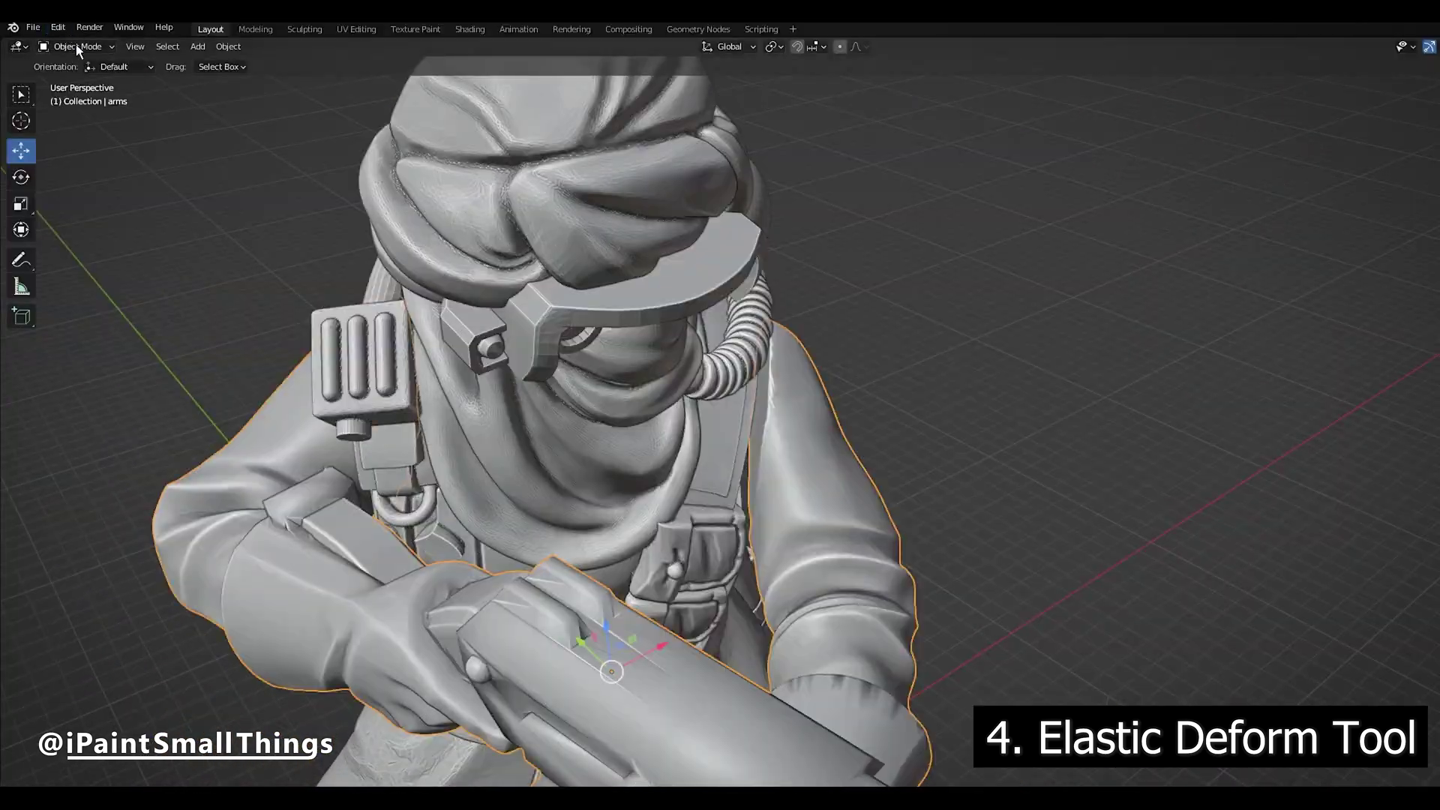
- Put the arms mesh in Sculpt Mode and pull the shoulder in against the torso with the Elastic Deform brush
left_click(78, 47)
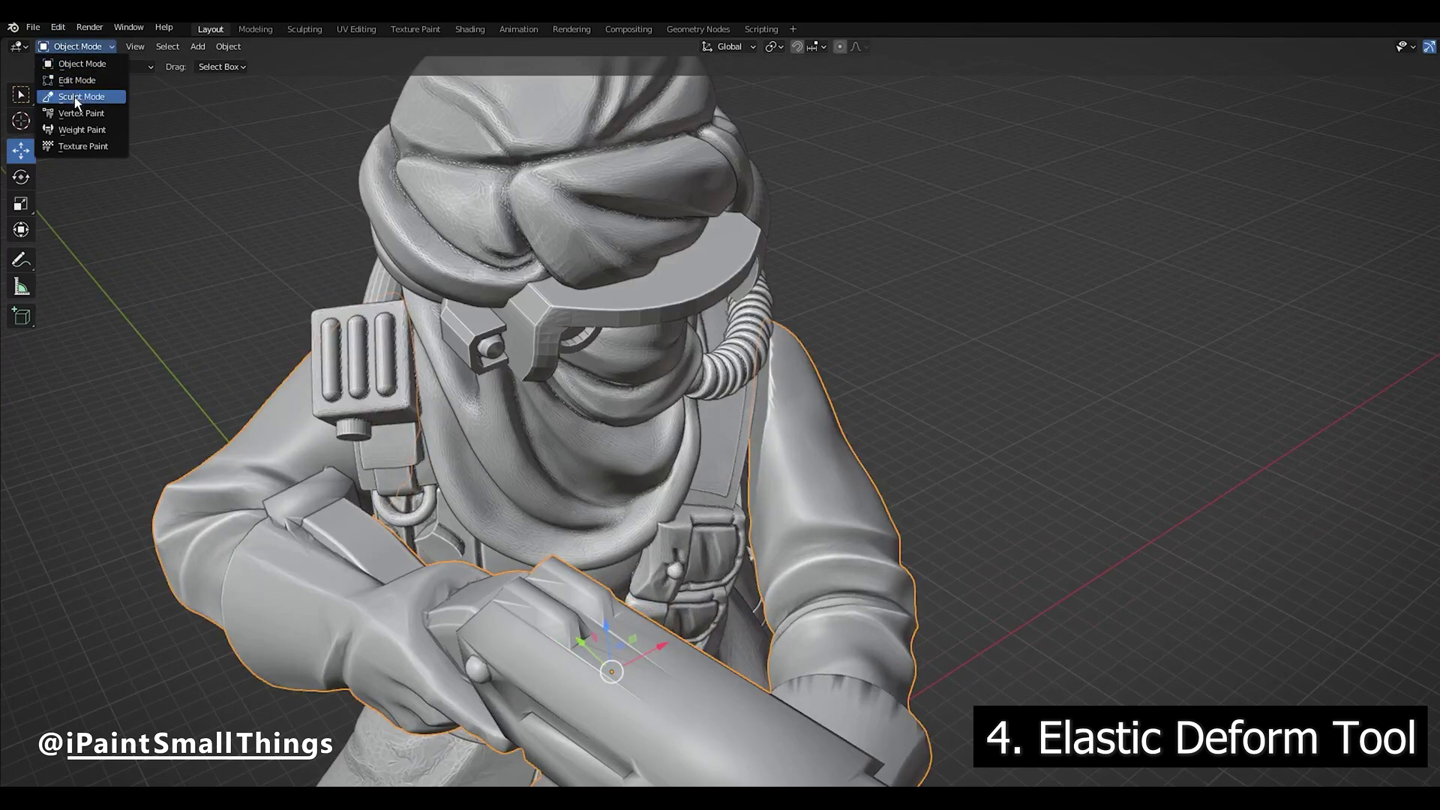
left_click(74, 95)
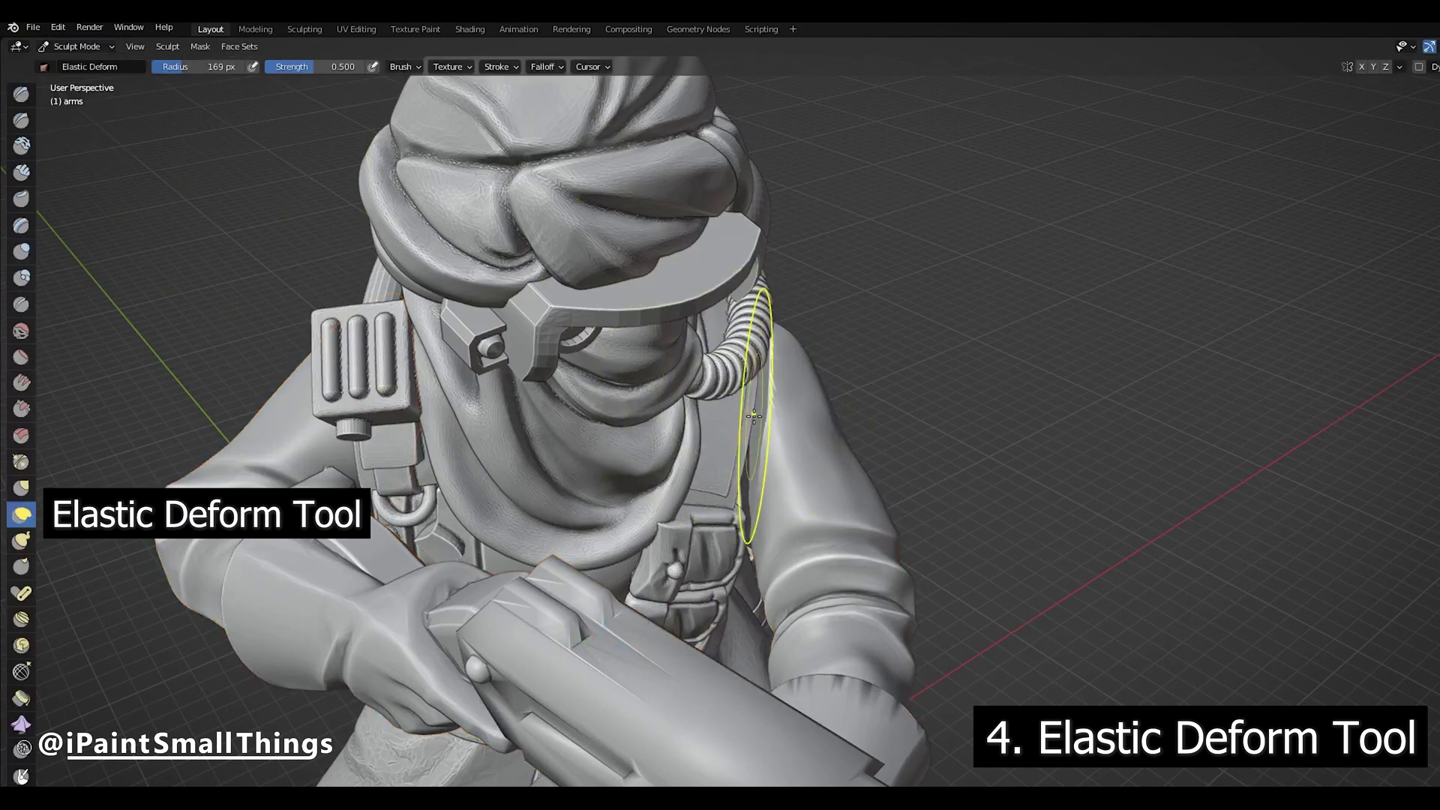
left_click_drag(753, 416, 626, 398)
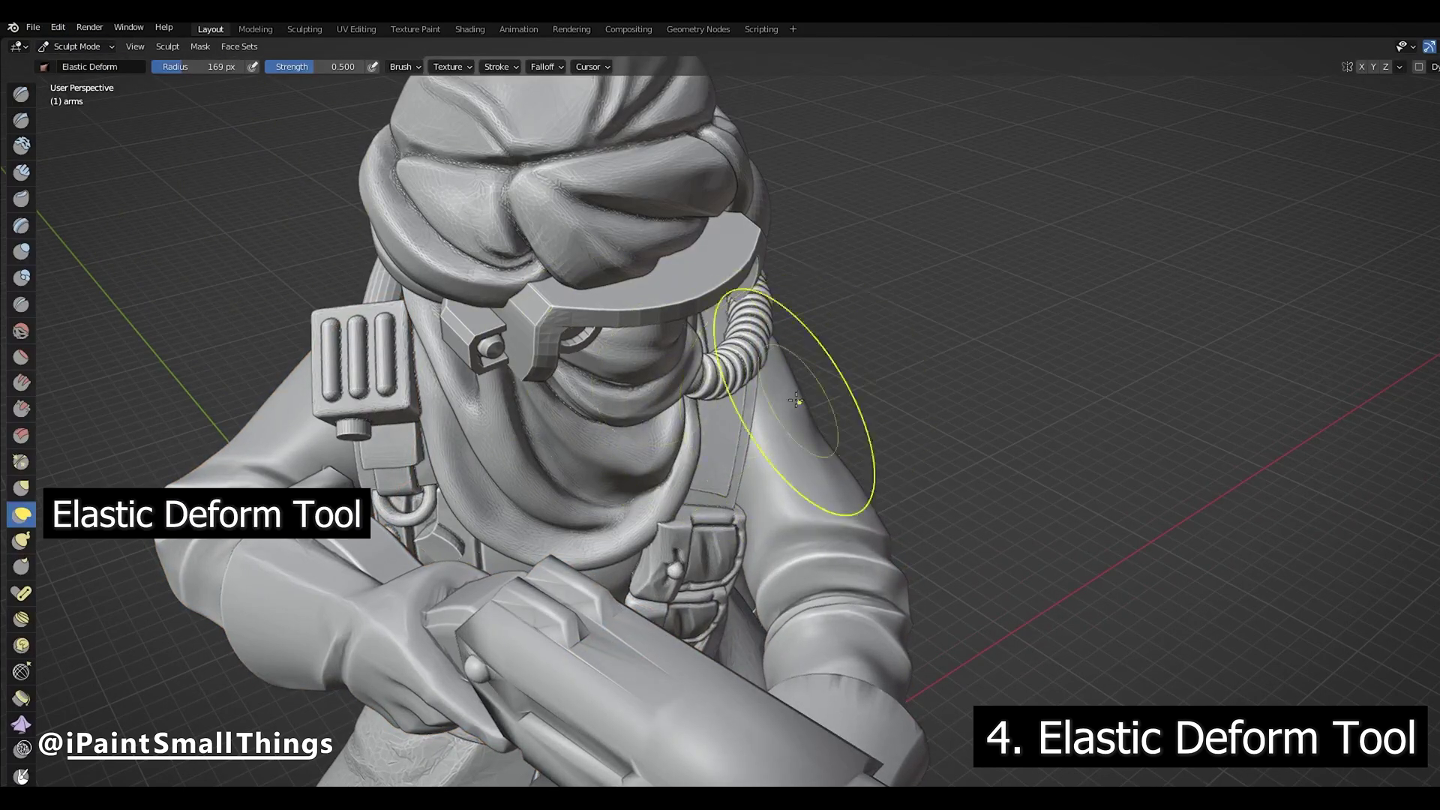
middle_click_drag(796, 400, 860, 397)
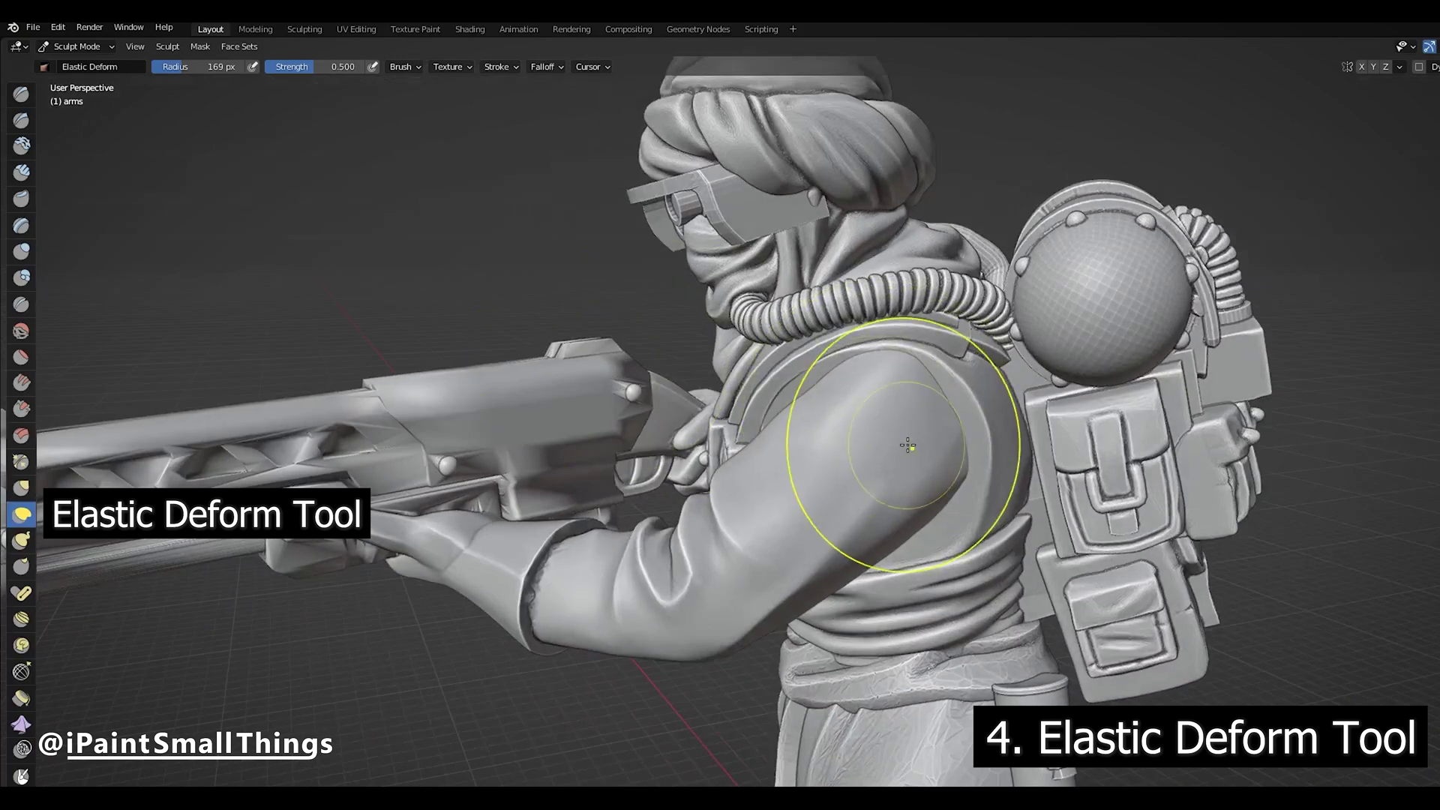
middle_click_drag(928, 448, 371, 424)
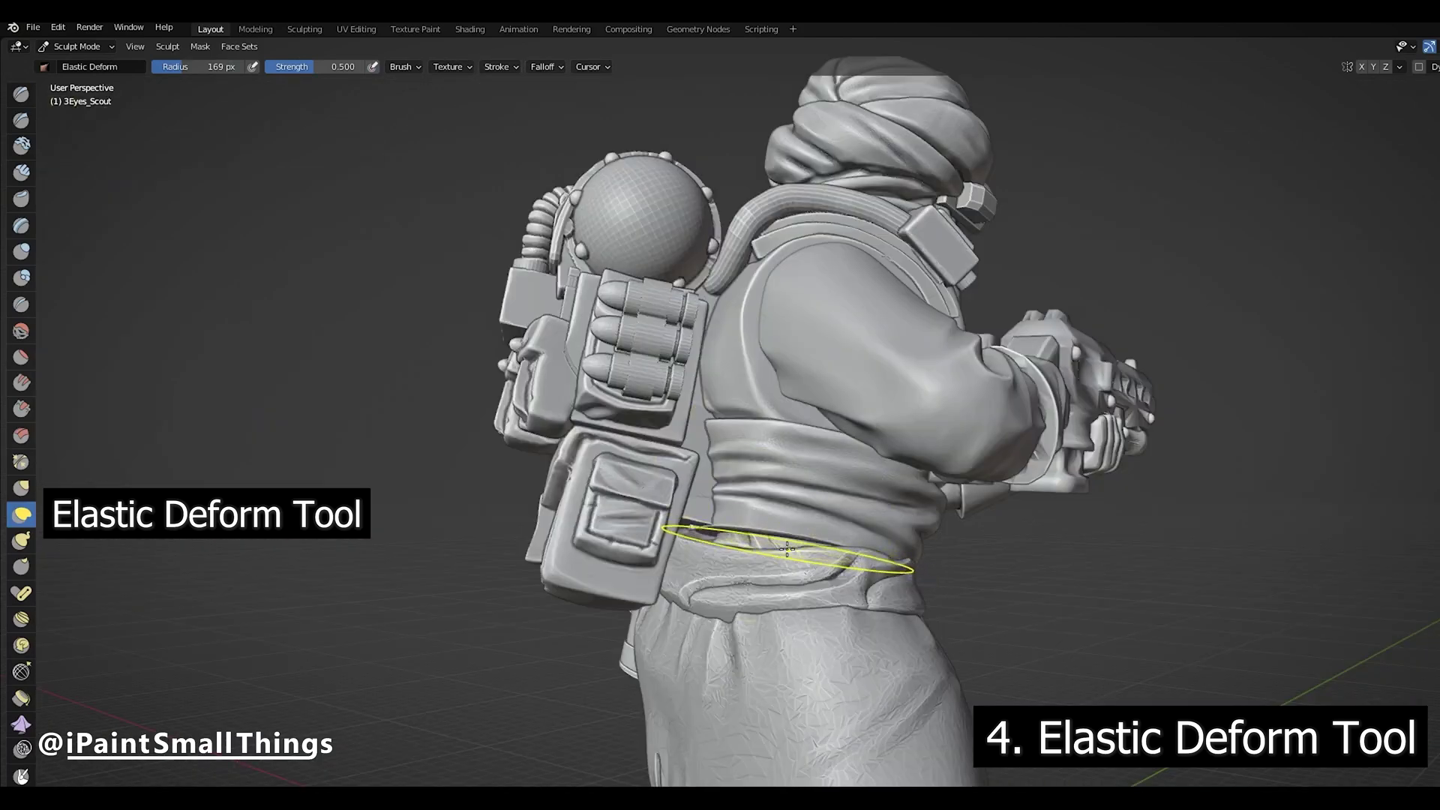
scroll(786, 550, "up", 5)
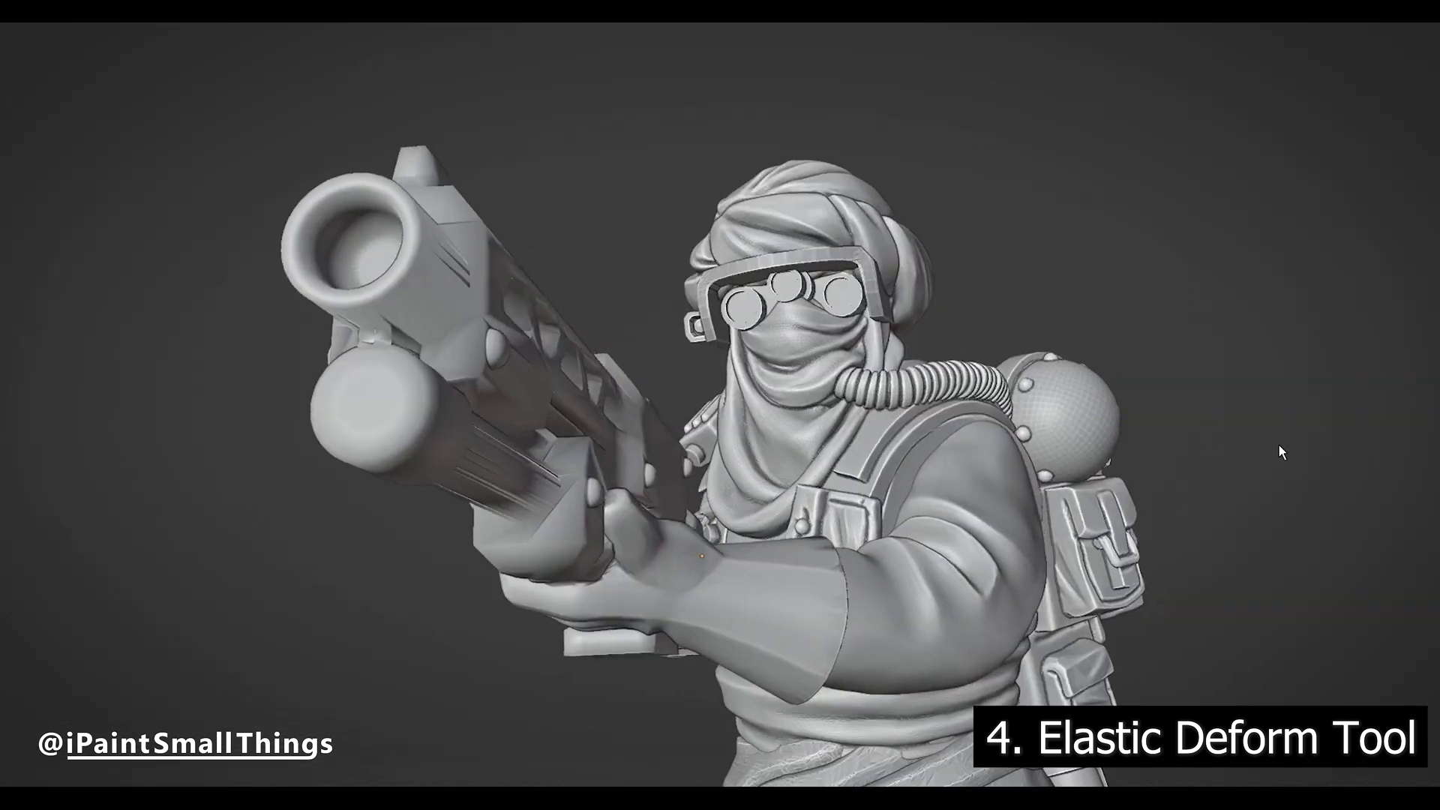
- Examine the assembled scout and the scene of based miniatures and spare parts from several angles
mouse_move(1279, 444)
middle_mouse_down()
mouse_move(1297, 456)
mouse_move(1281, 451)
middle_mouse_up()
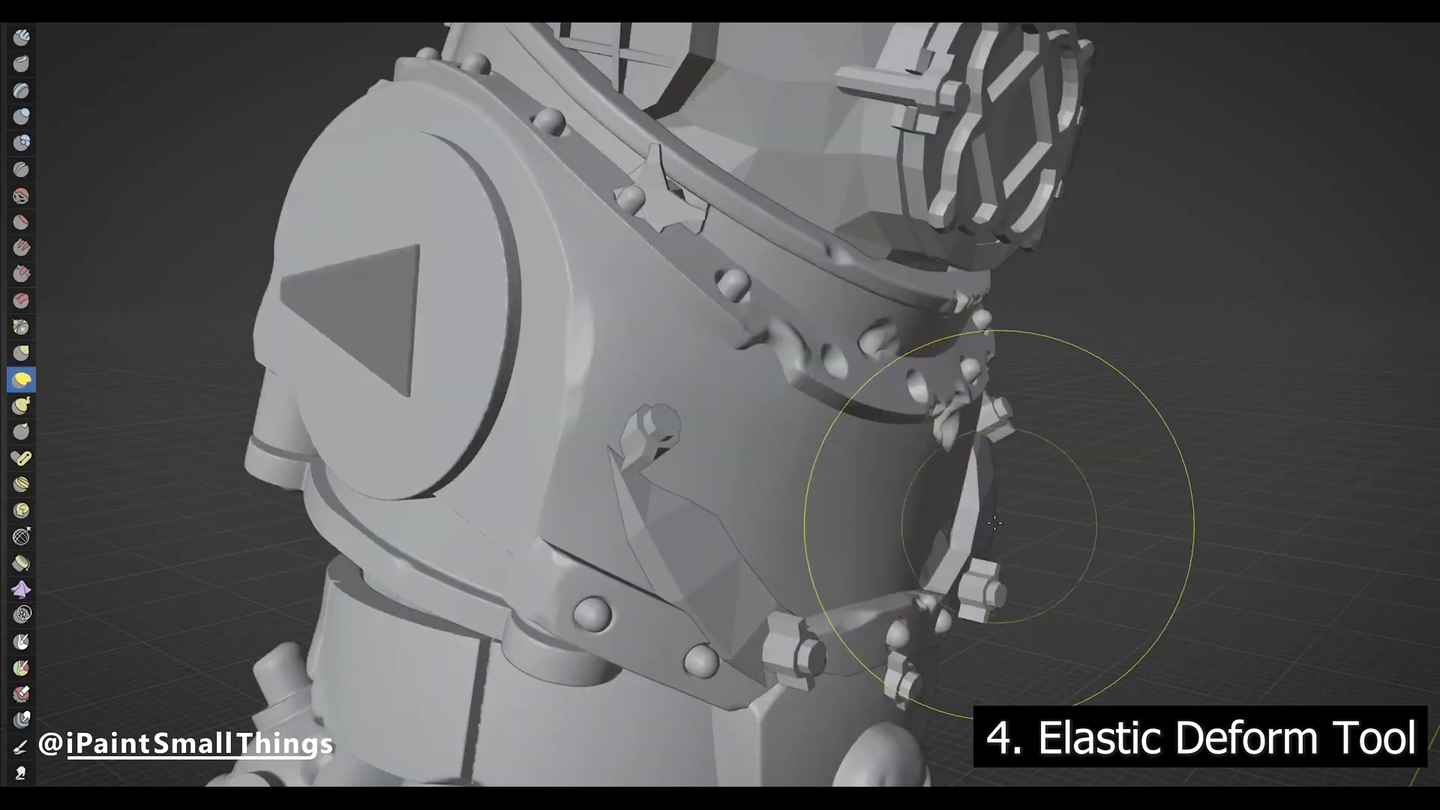
mouse_move(915, 595)
middle_mouse_down()
mouse_move(779, 454)
mouse_move(810, 450)
middle_mouse_up()
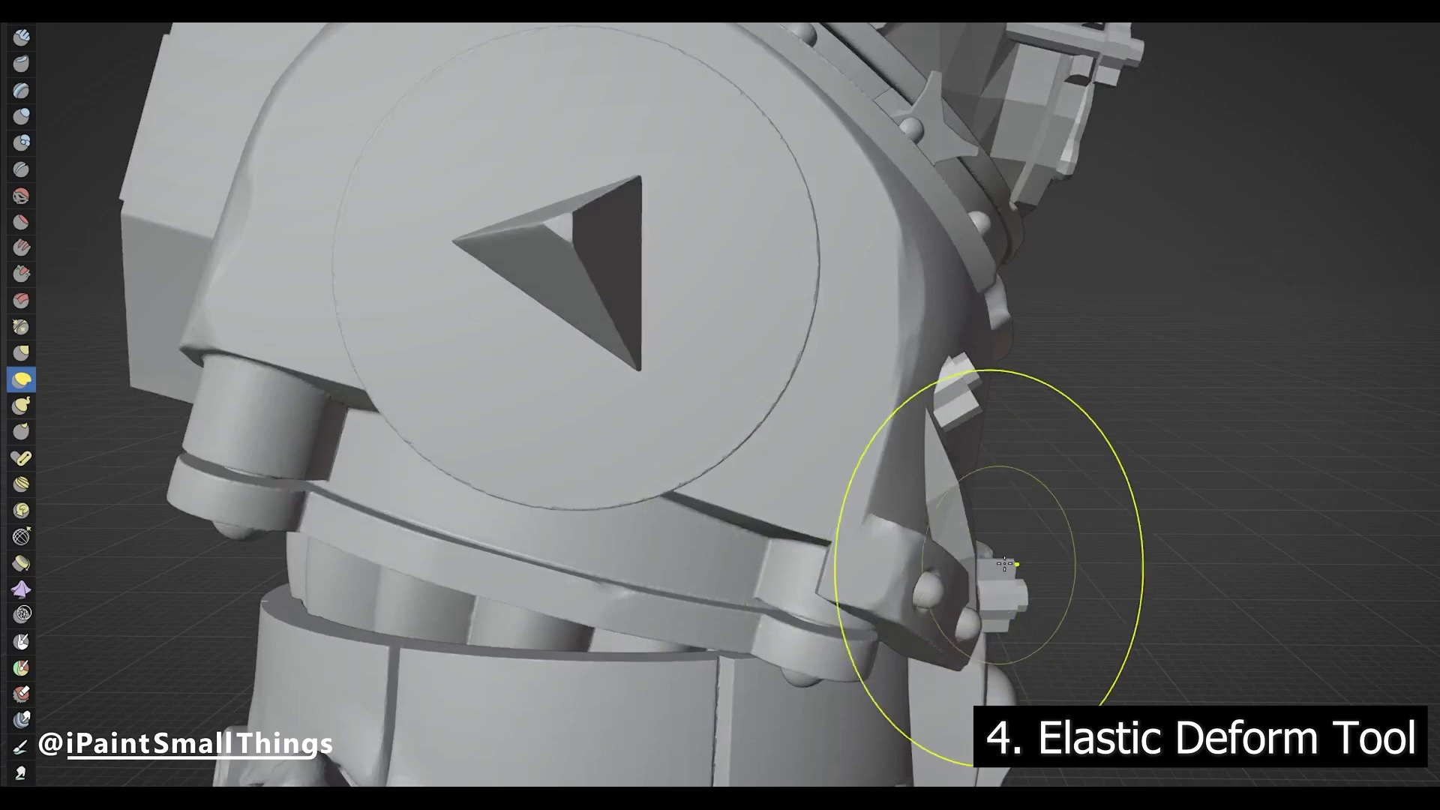
middle_click_drag(863, 523, 1051, 465)
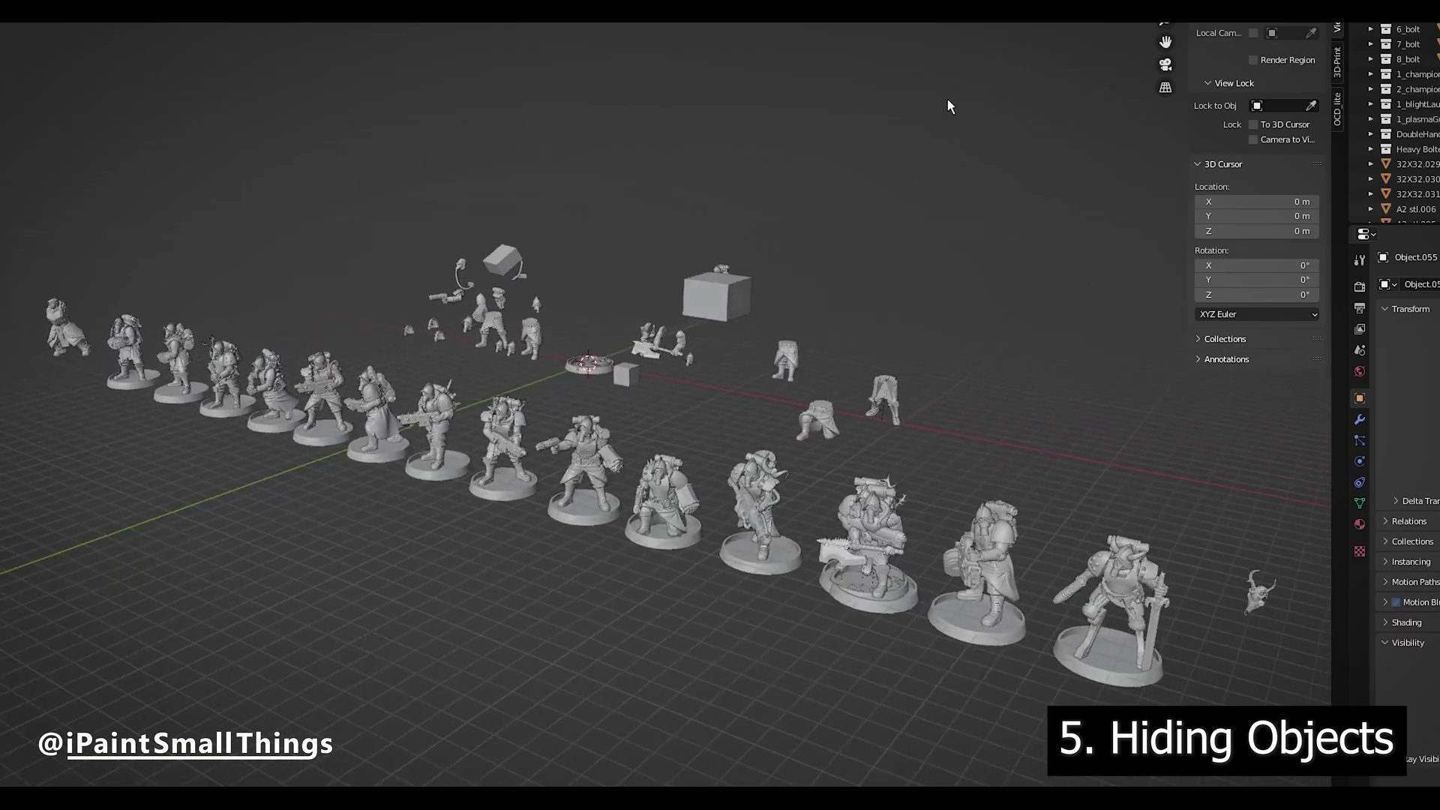
middle_click_drag(947, 99, 1049, 111)
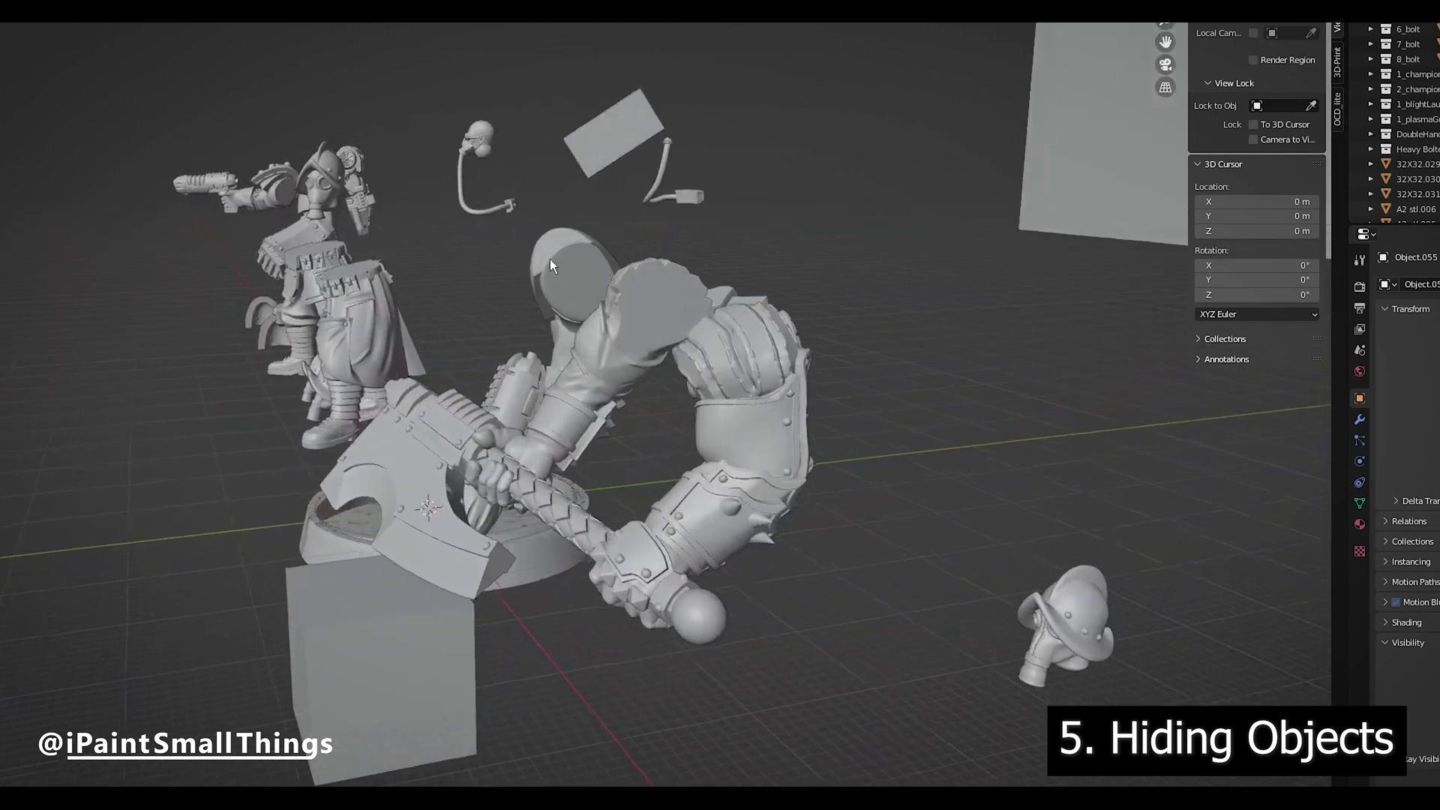
scroll(549, 259, "down", 3)
scroll(723, 208, "up", 2)
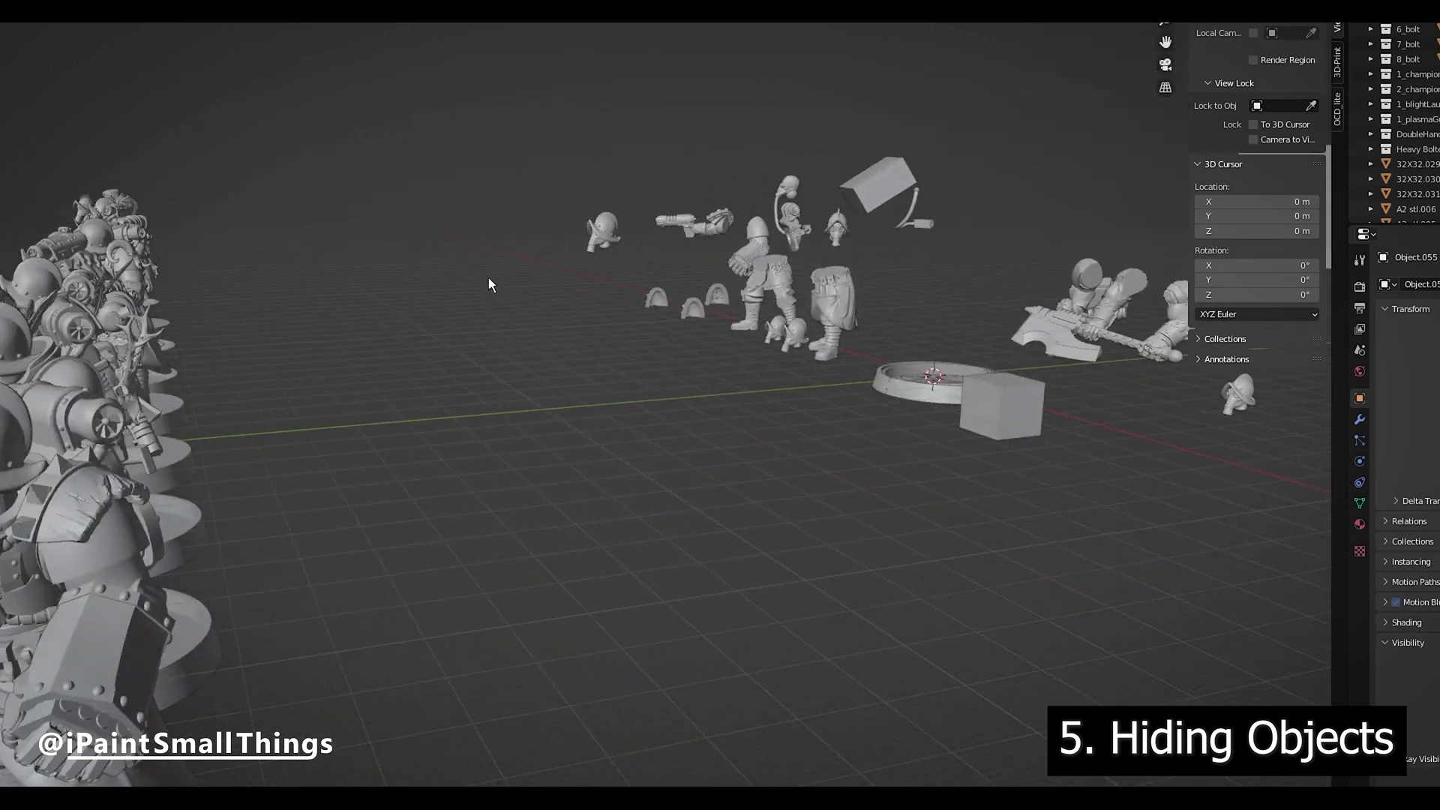
middle_click_drag(488, 277, 640, 264)
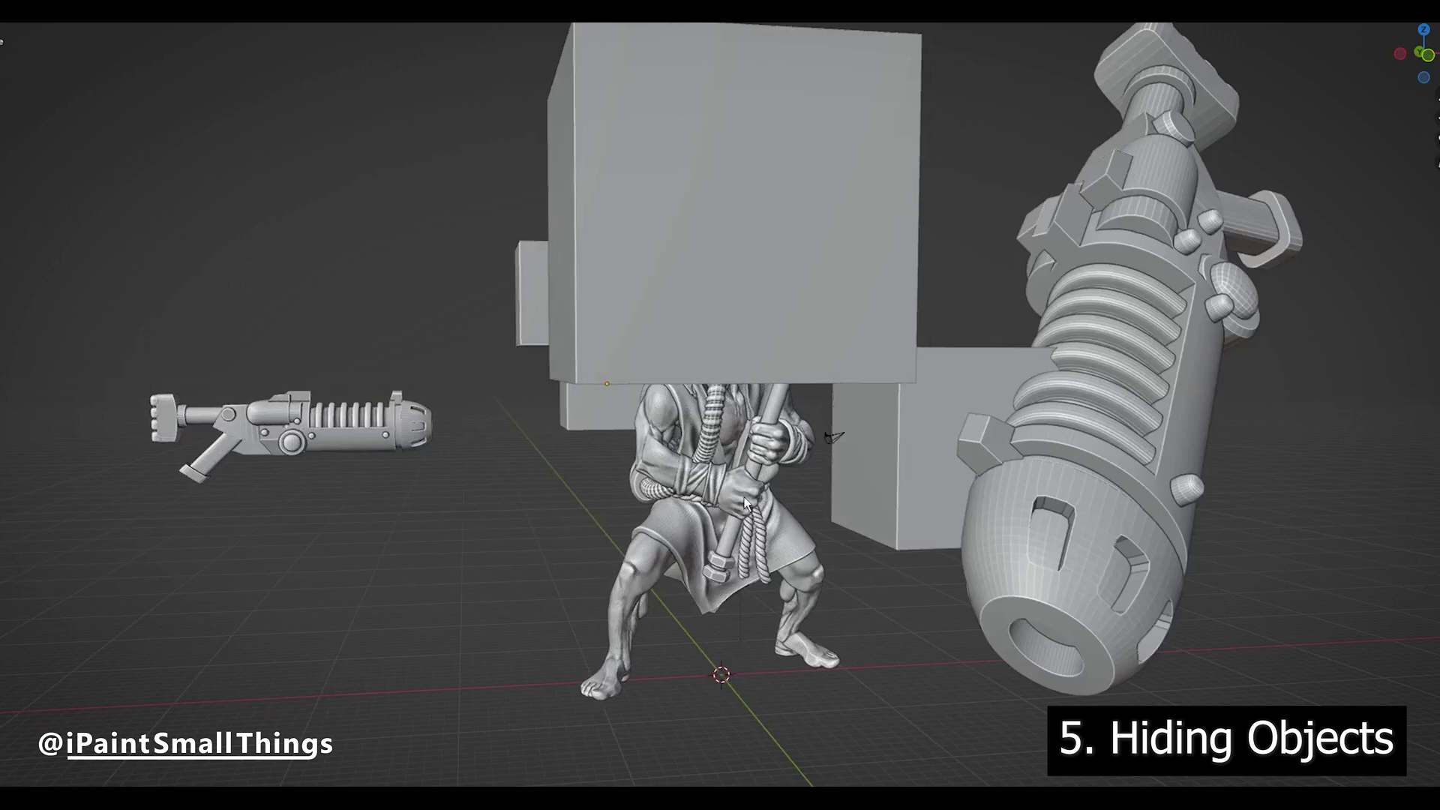
- Isolate the hooded figure with its spiked club by hiding all unselected objects, and deselect it
left_click(719, 468)
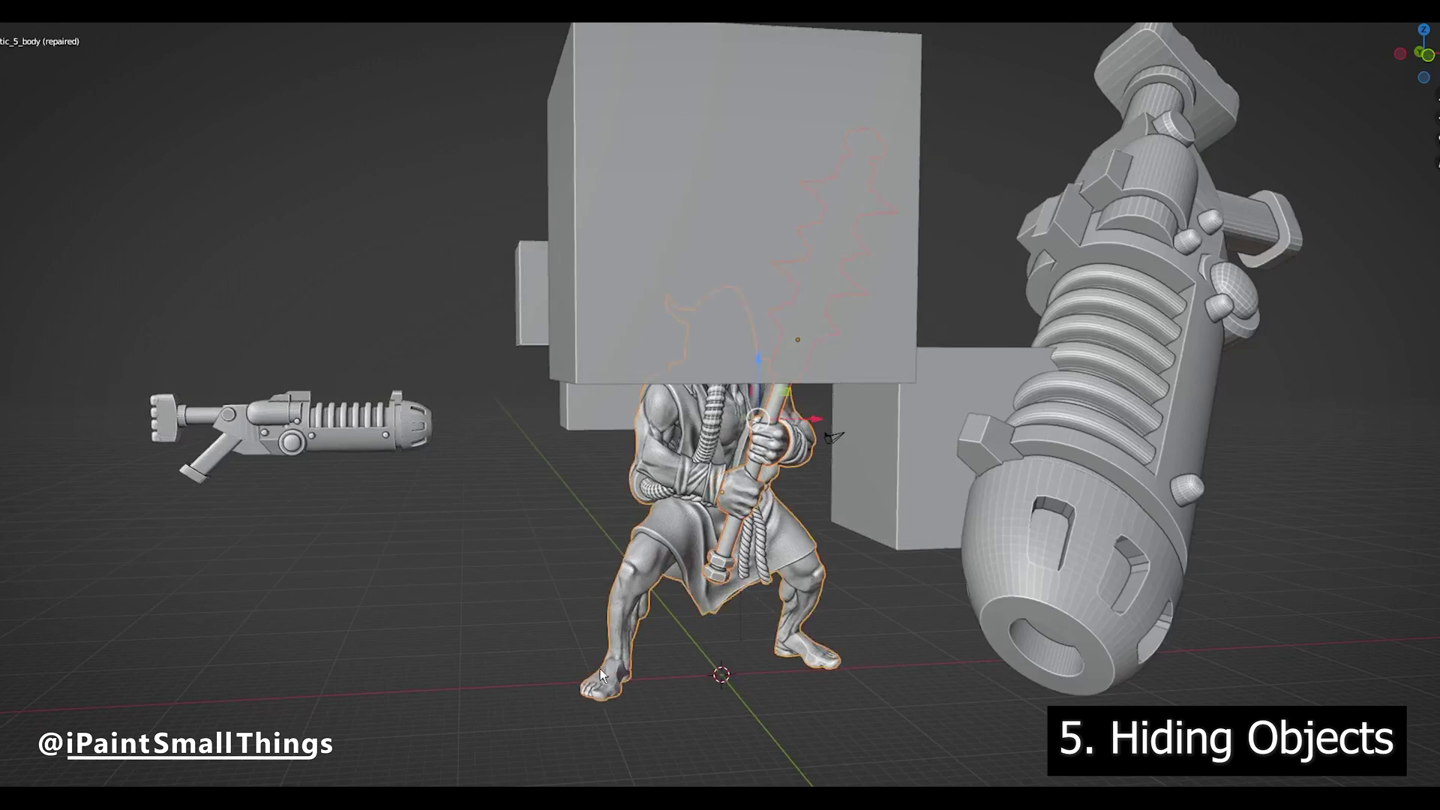
middle_click_drag(600, 669, 662, 762)
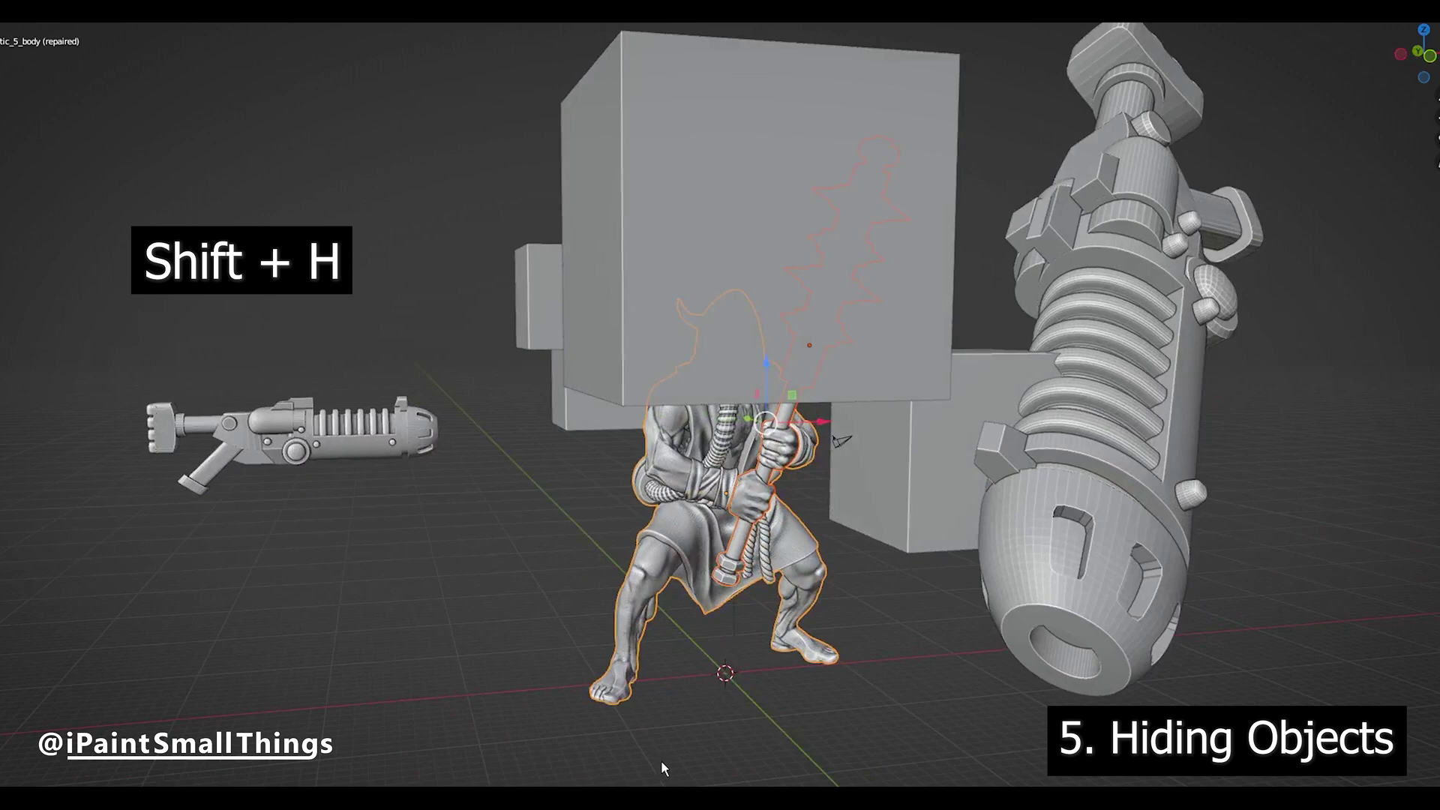
key("shift+h")
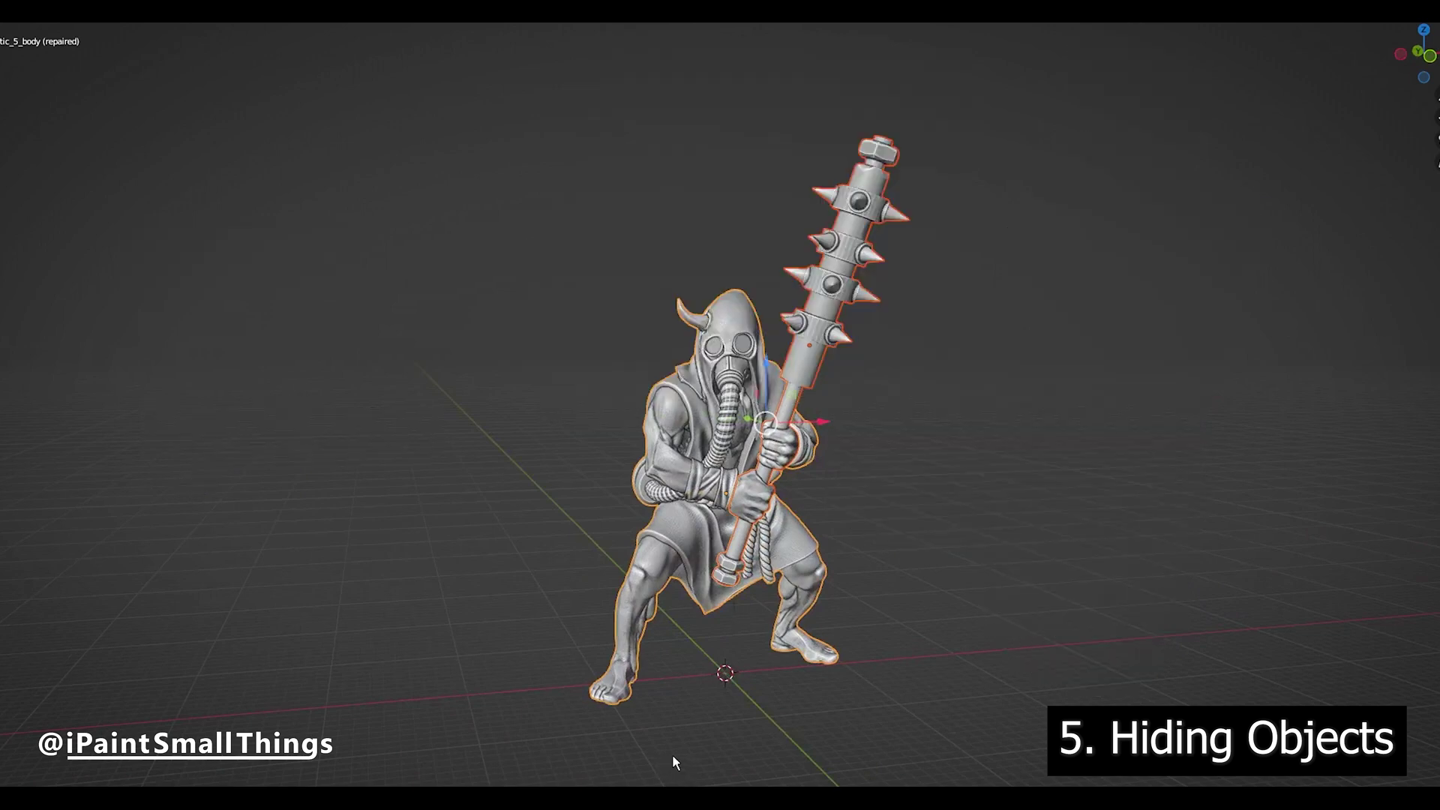
left_click(672, 755)
mouse_move(1010, 715)
middle_mouse_down()
mouse_move(1011, 700)
mouse_move(948, 687)
mouse_move(803, 691)
mouse_move(1108, 694)
mouse_move(852, 697)
mouse_move(1025, 703)
middle_mouse_up()
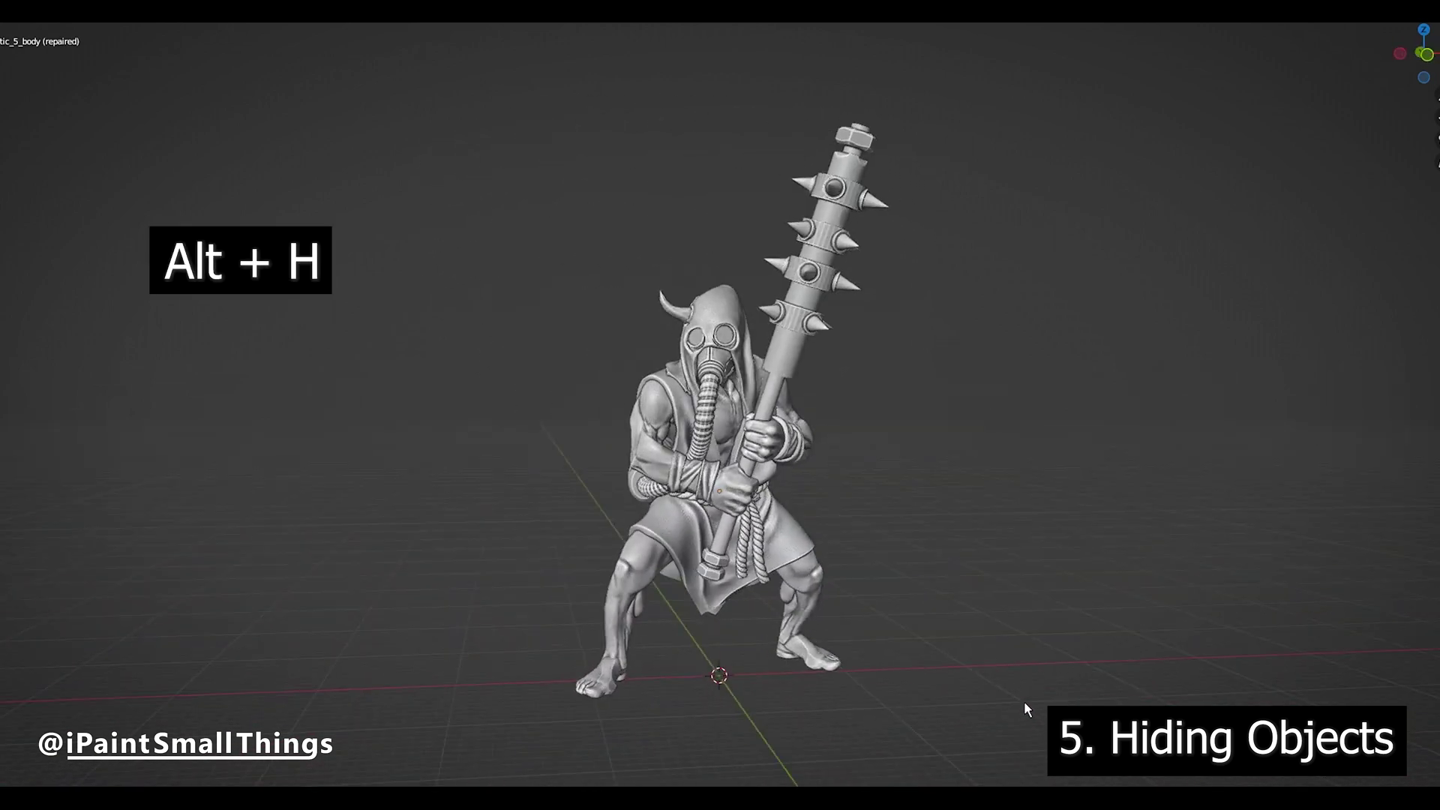
- Reveal all hidden objects around the hooded figure
key("alt+h")
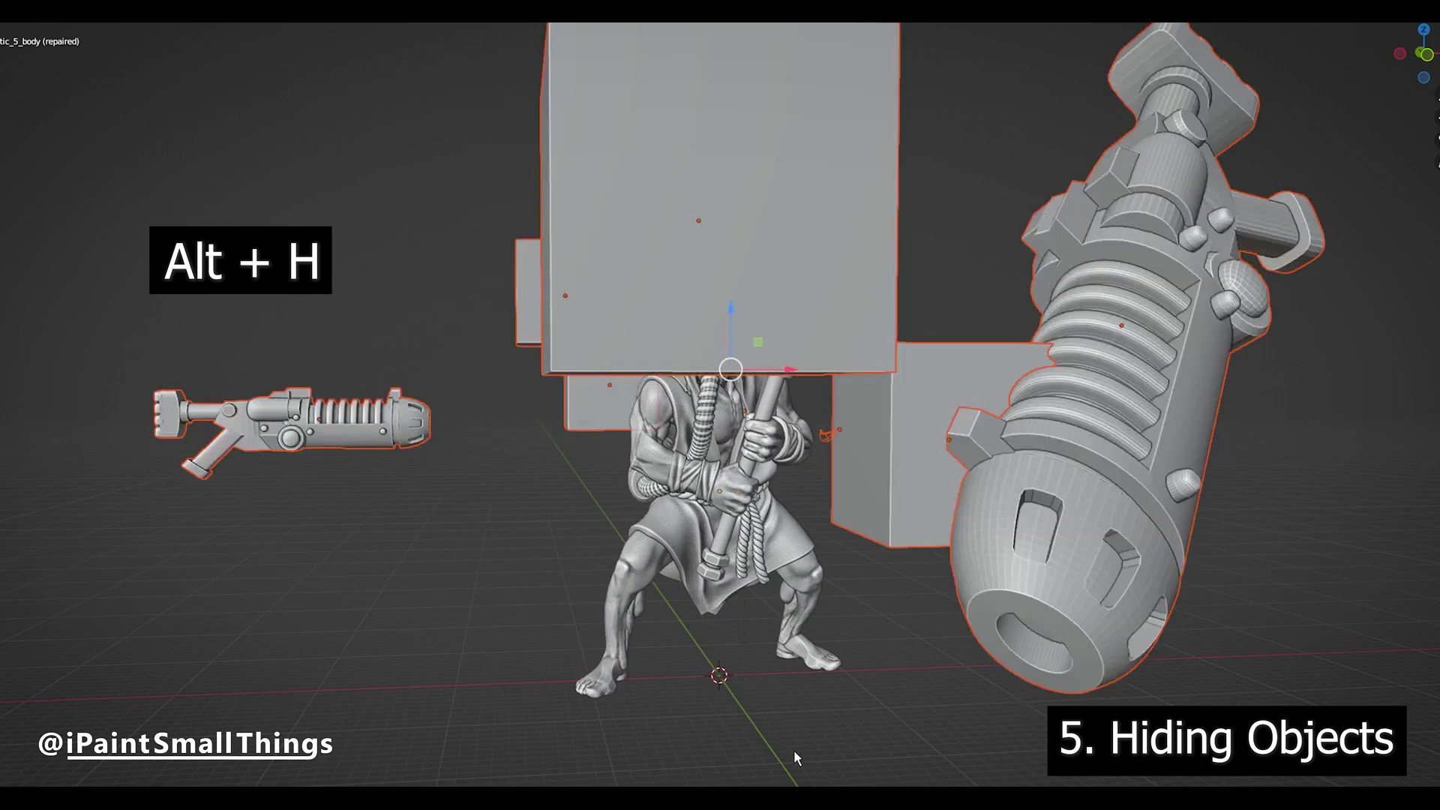
mouse_move(800, 744)
middle_mouse_down()
mouse_move(960, 744)
mouse_move(794, 730)
middle_mouse_up()
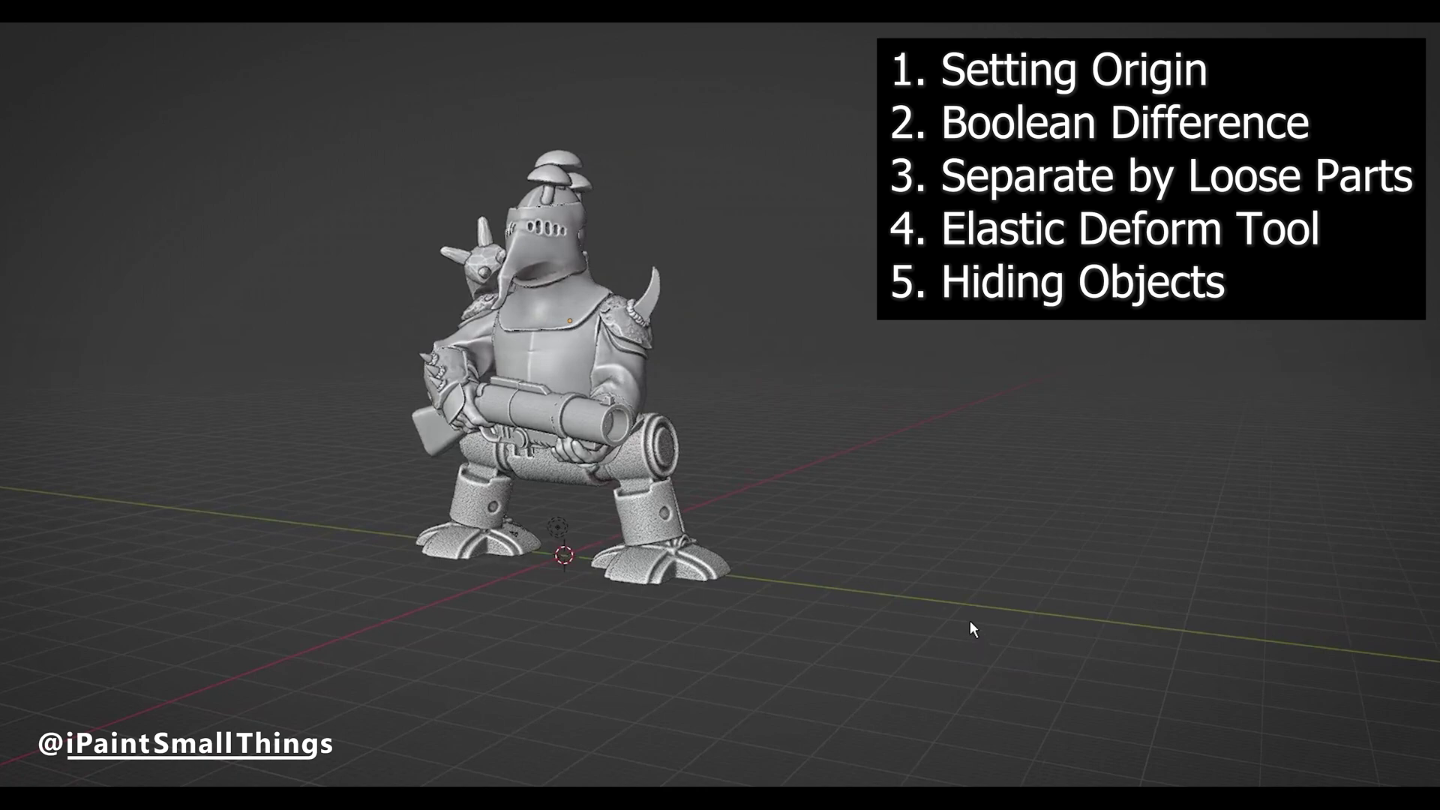
mouse_move(984, 630)
middle_mouse_down()
mouse_move(1349, 628)
mouse_move(992, 630)
middle_mouse_up()
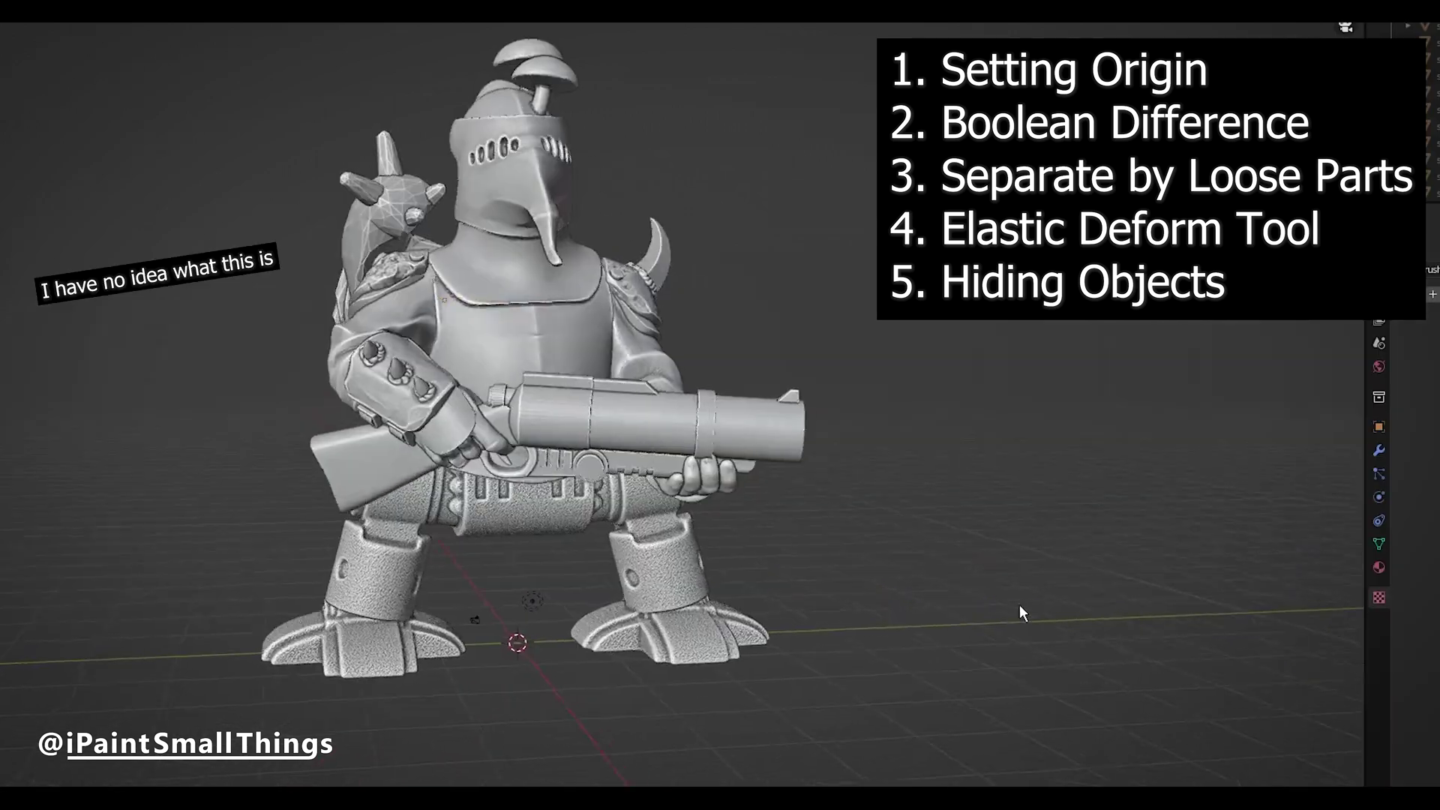
middle_click_drag(1020, 606, 896, 603)
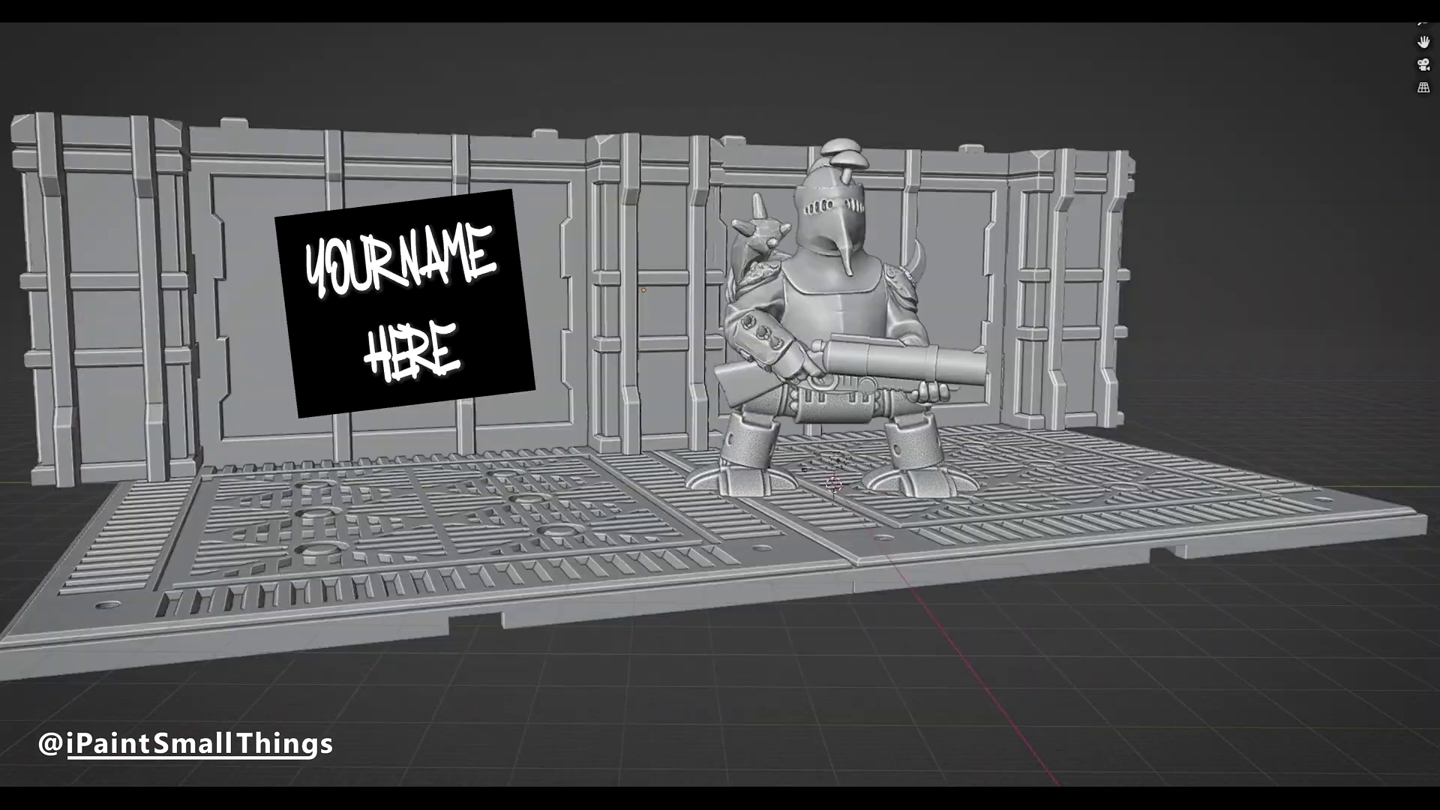